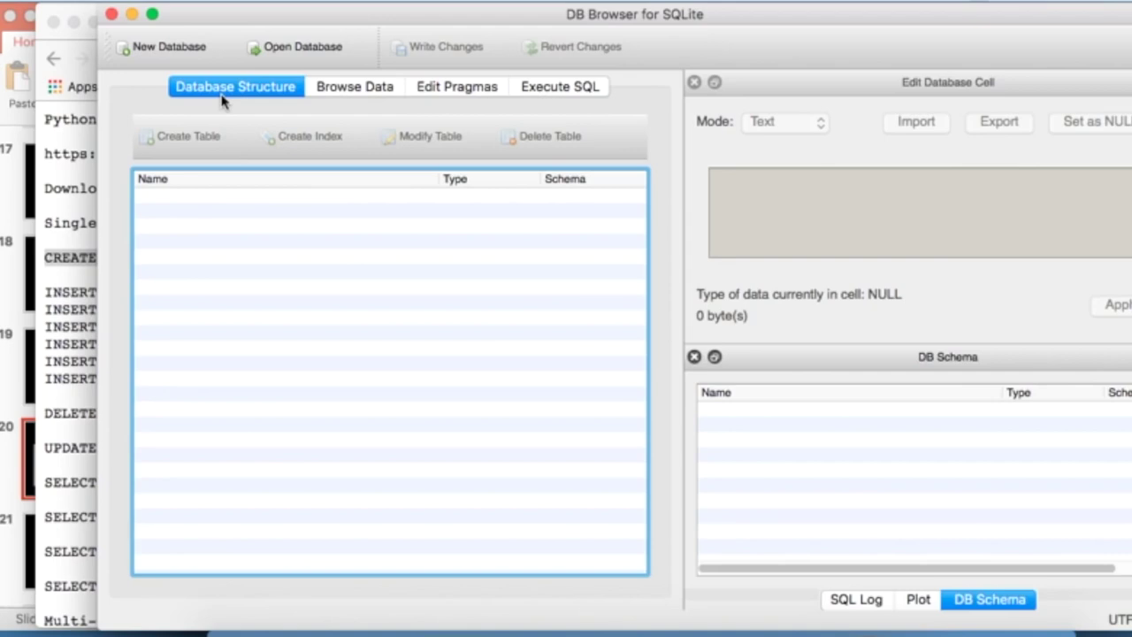
- Create a new database file named py4efun and save it on the Desktop
click(170, 51)
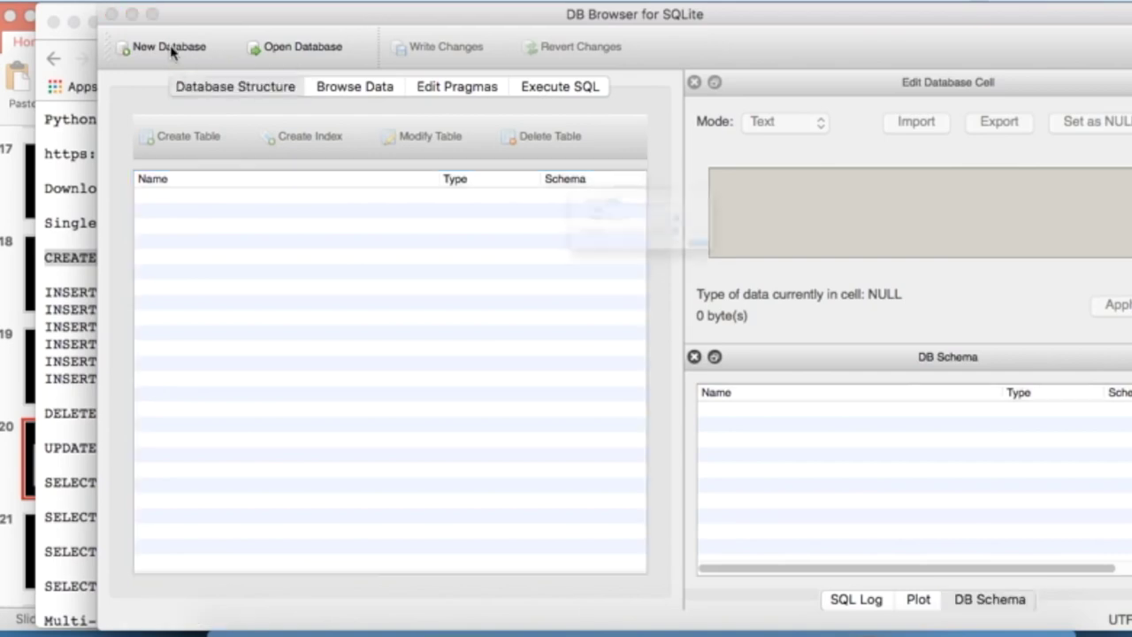
click(660, 227)
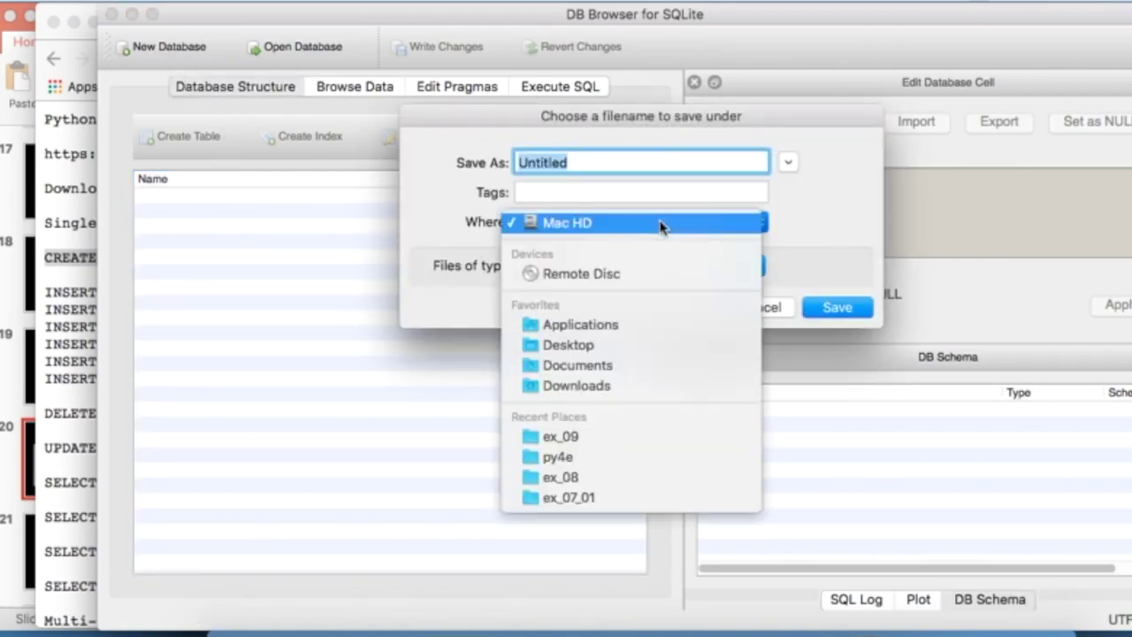
click(616, 349)
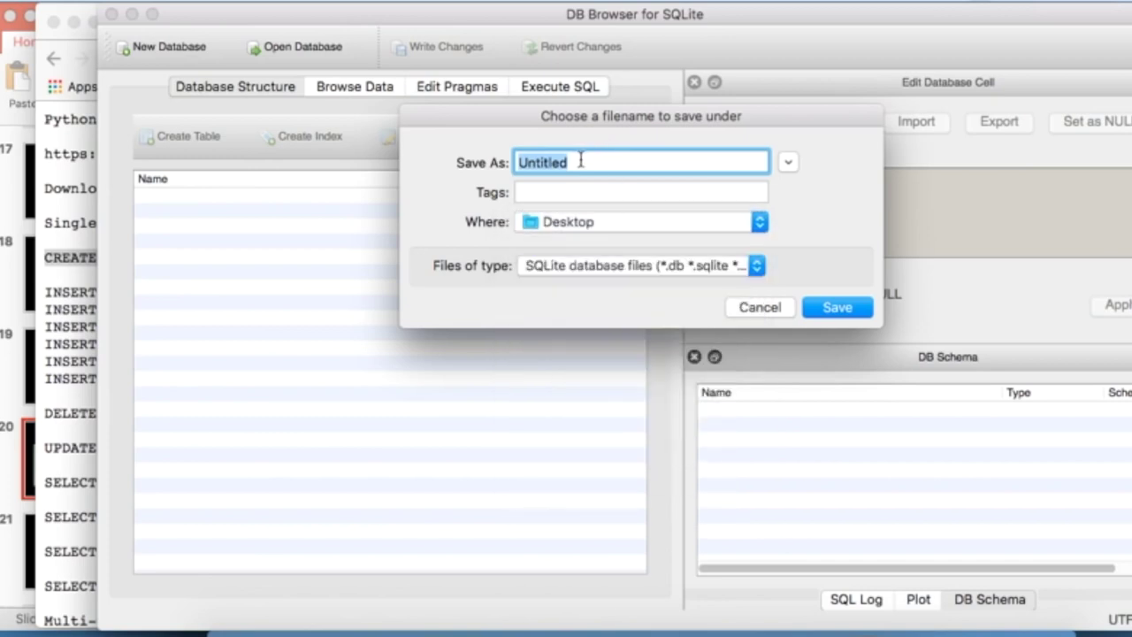
text(py)
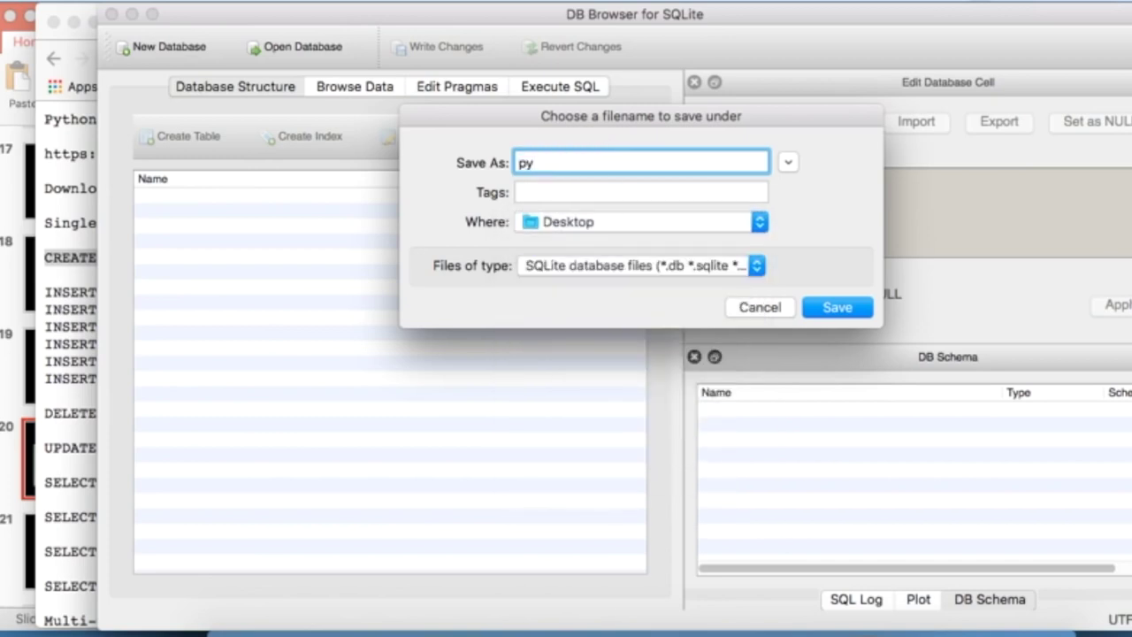
text(4efun)
click(851, 309)
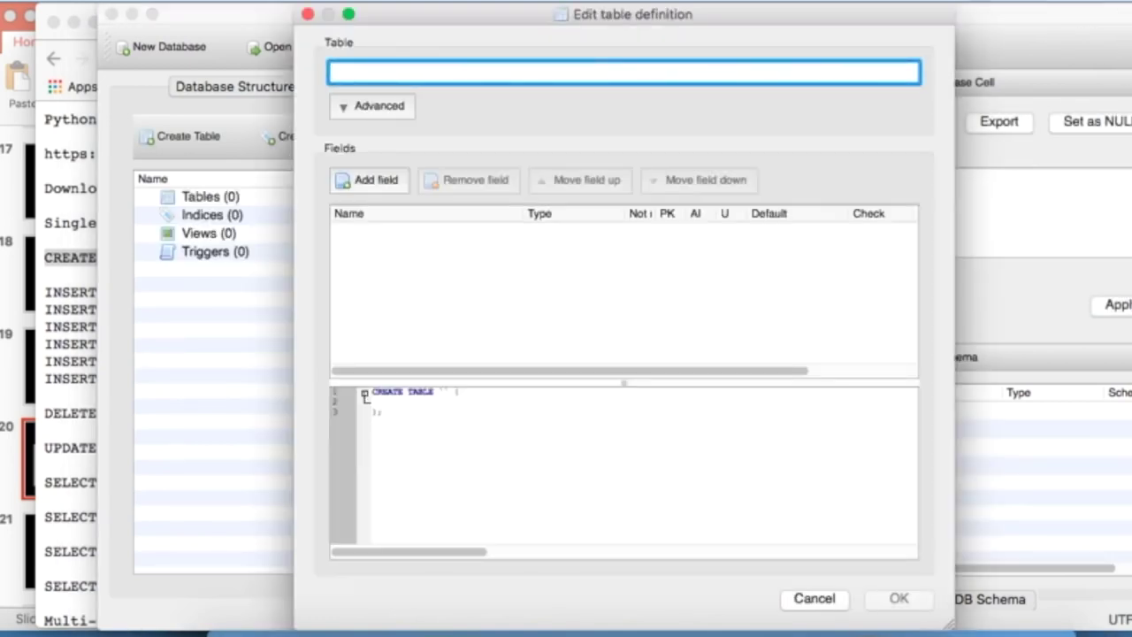
click(1049, 25)
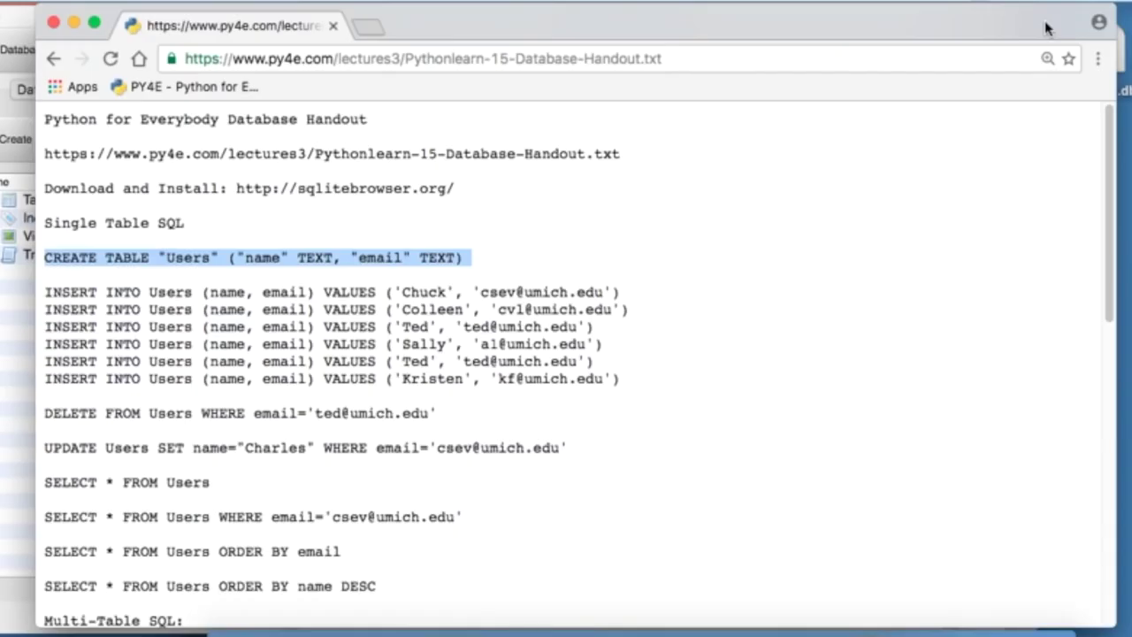
drag(1049, 26, 915, 97)
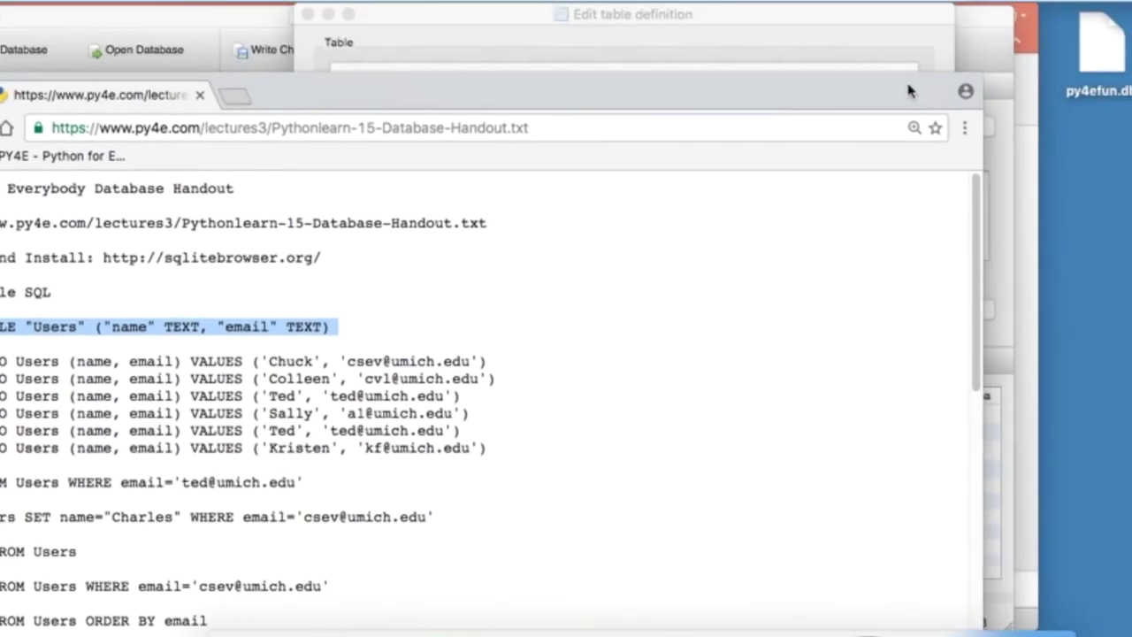
drag(859, 89, 1131, 16)
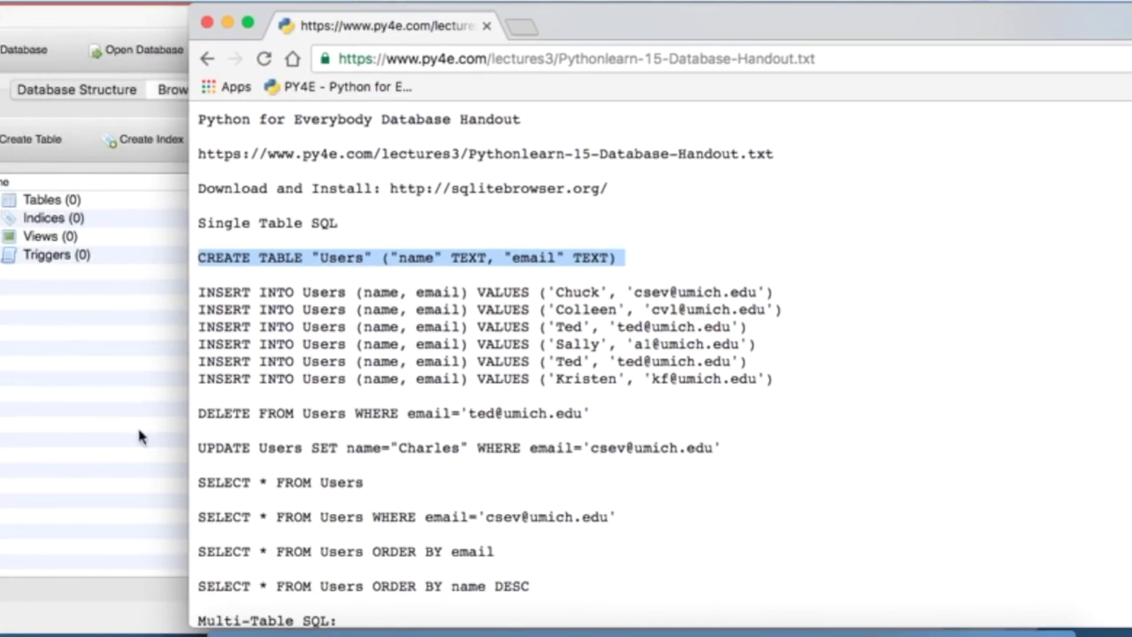
click(61, 412)
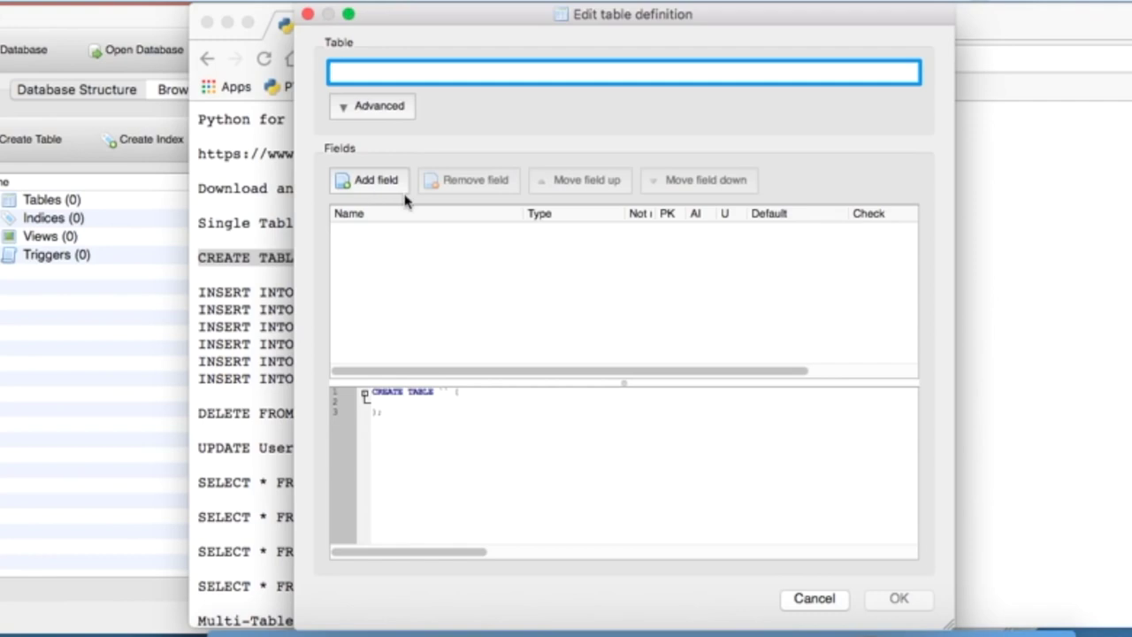
click(236, 224)
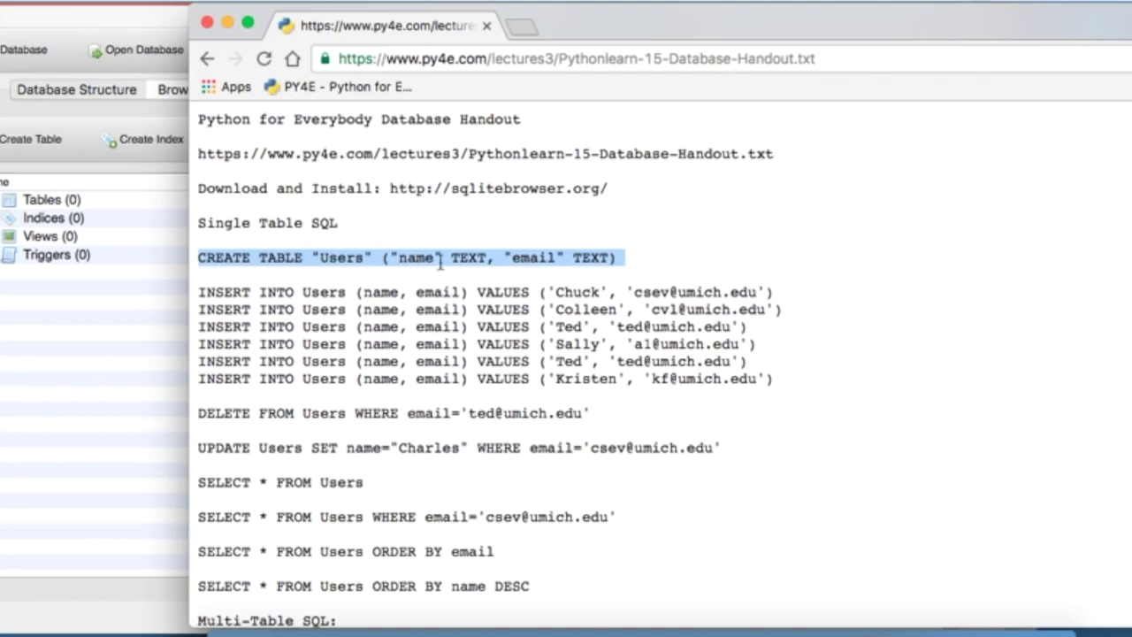
key(super+Tab)
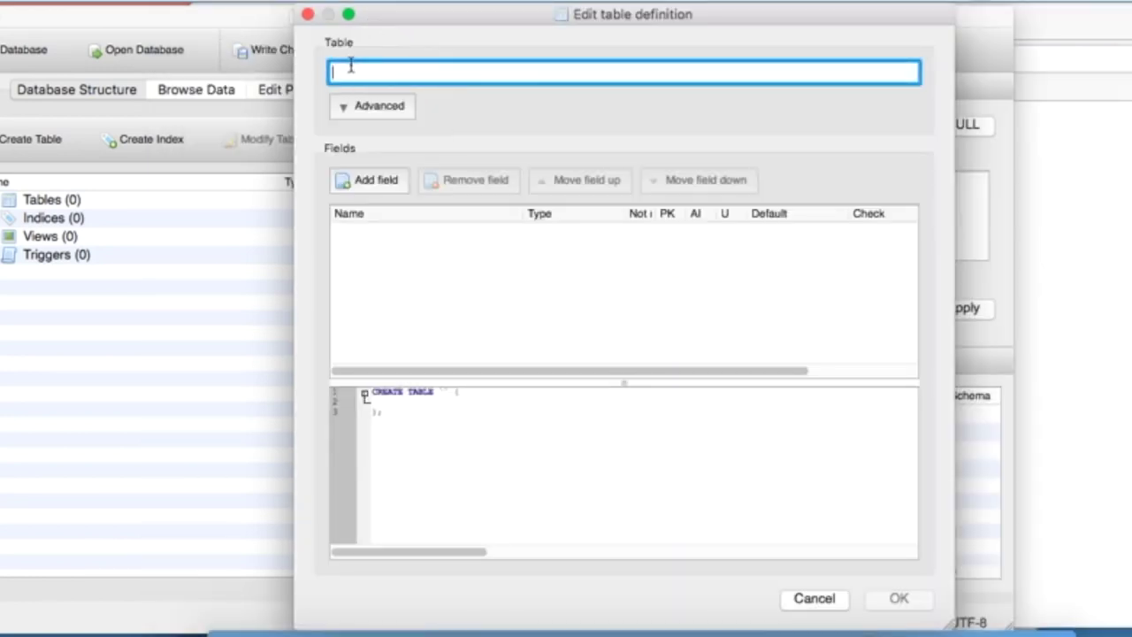
- Name the new table Users and add a TEXT column called name
text(Users)
click(388, 183)
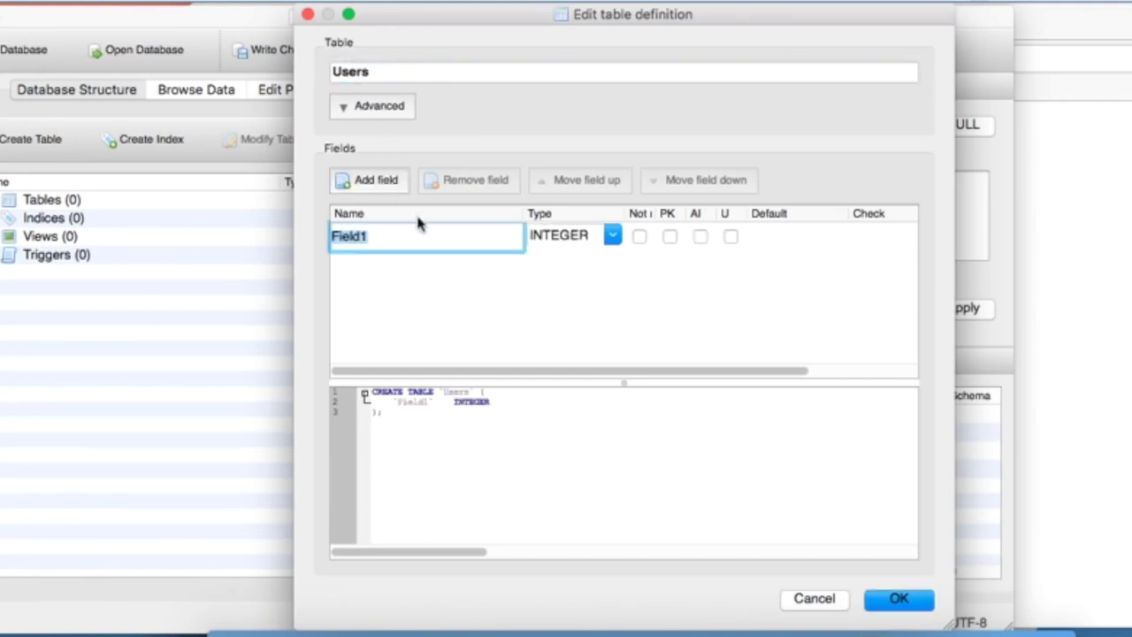
text(name)
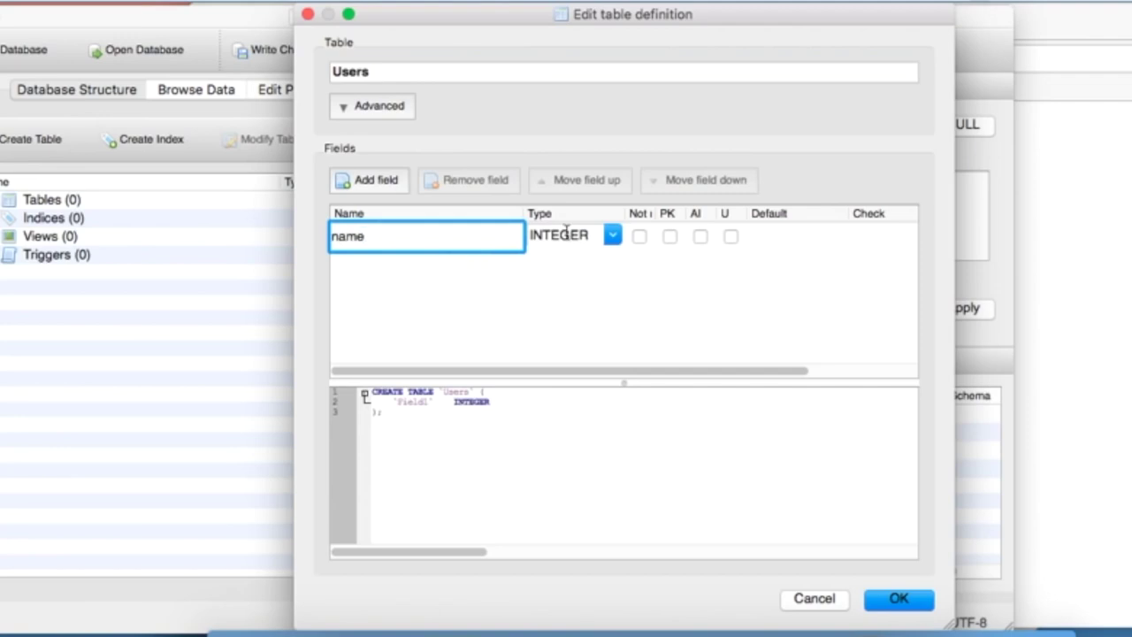
click(615, 241)
click(566, 266)
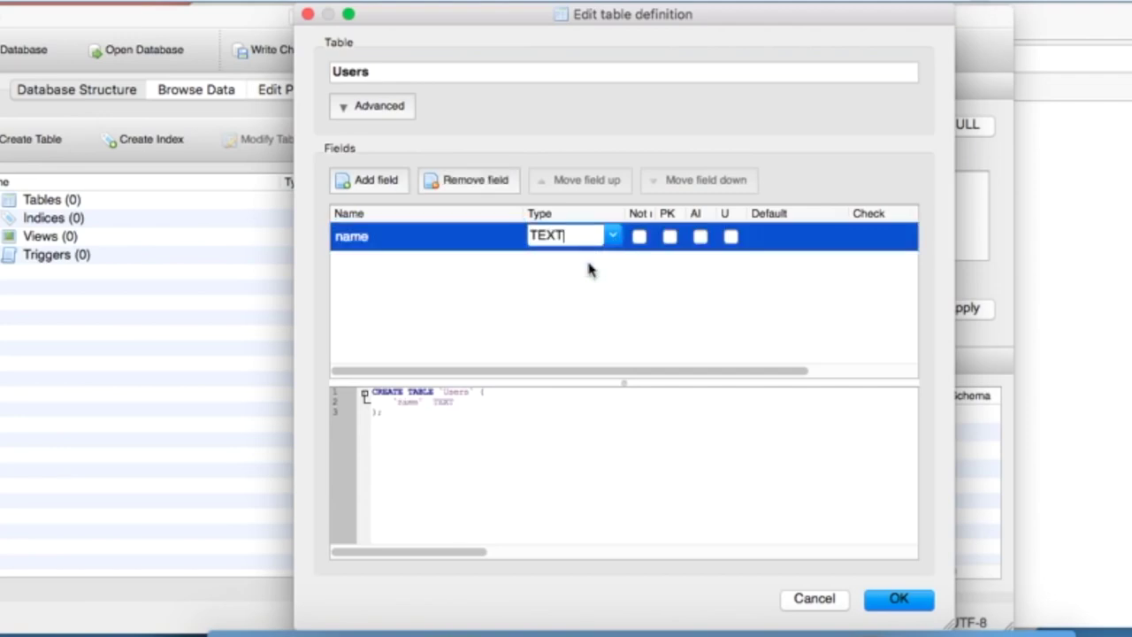
- Add a TEXT column called email and create the Users table
click(365, 186)
text(email)
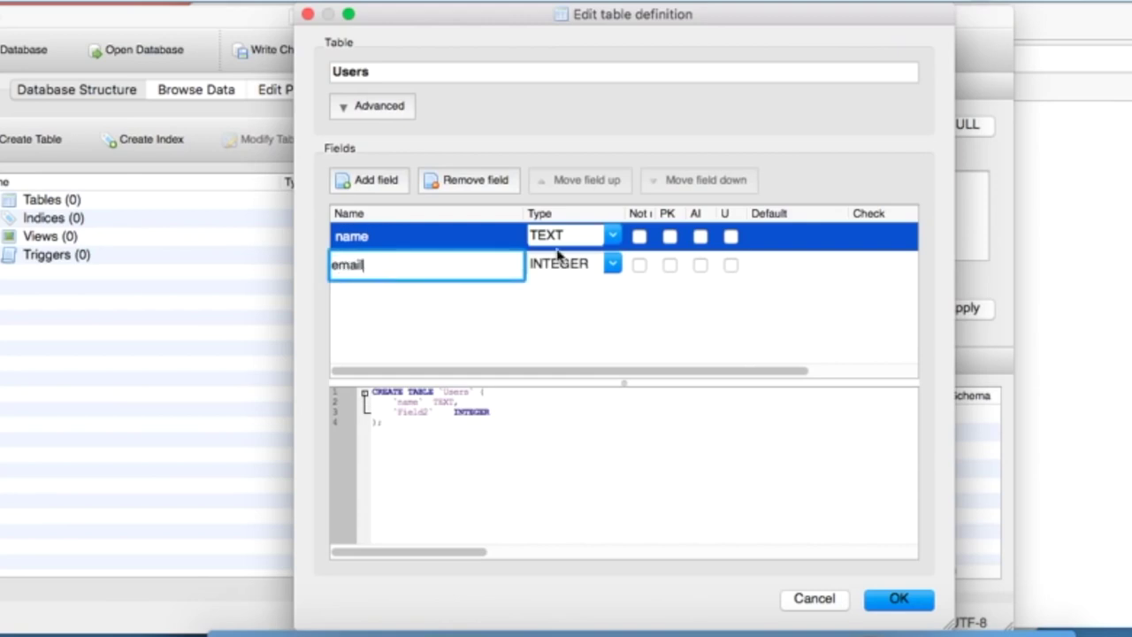
click(612, 263)
click(586, 295)
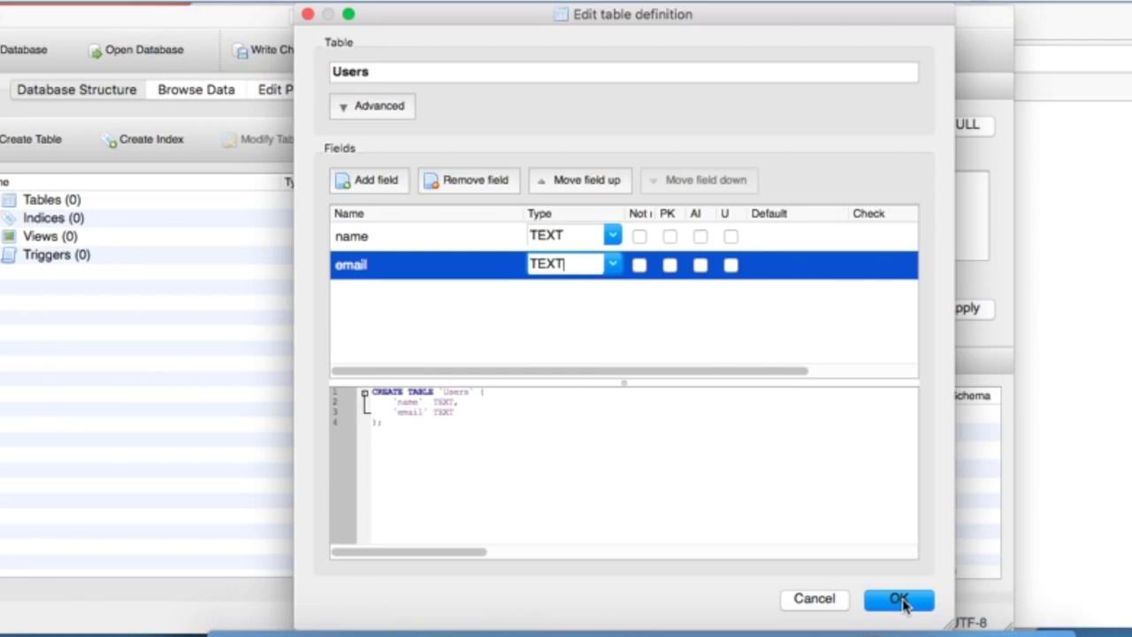
click(611, 265)
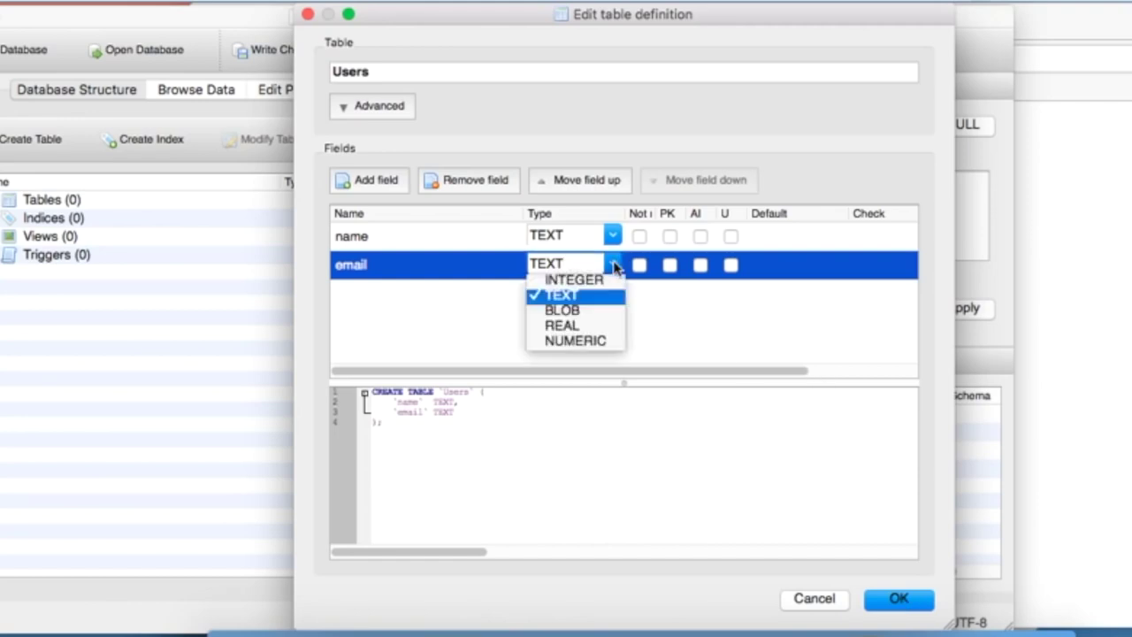
click(615, 267)
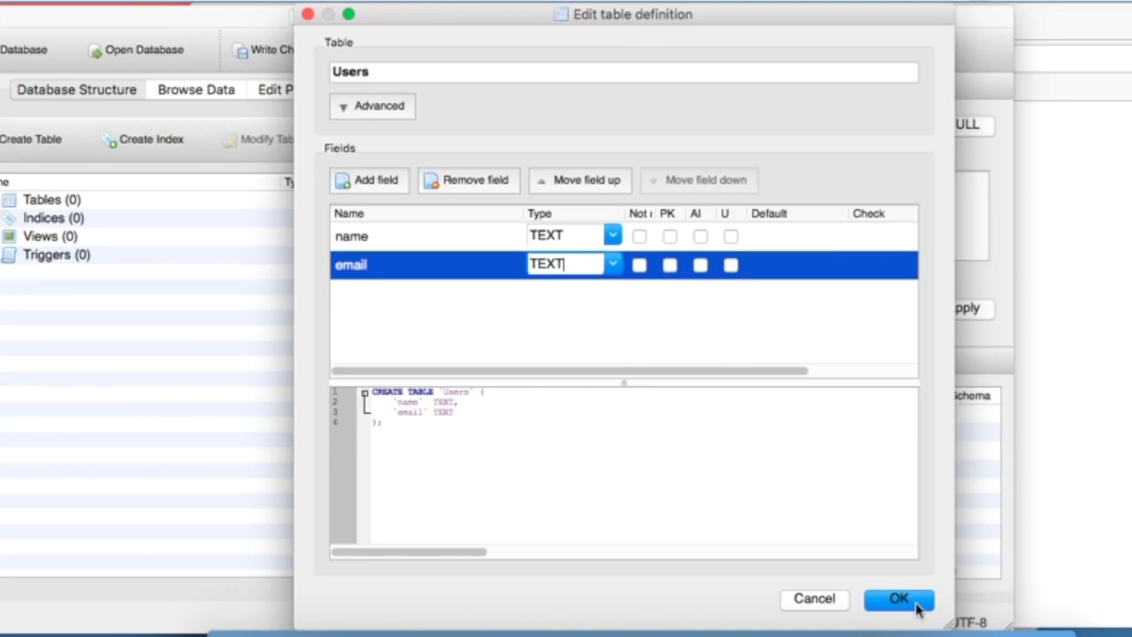
drag(382, 423, 359, 392)
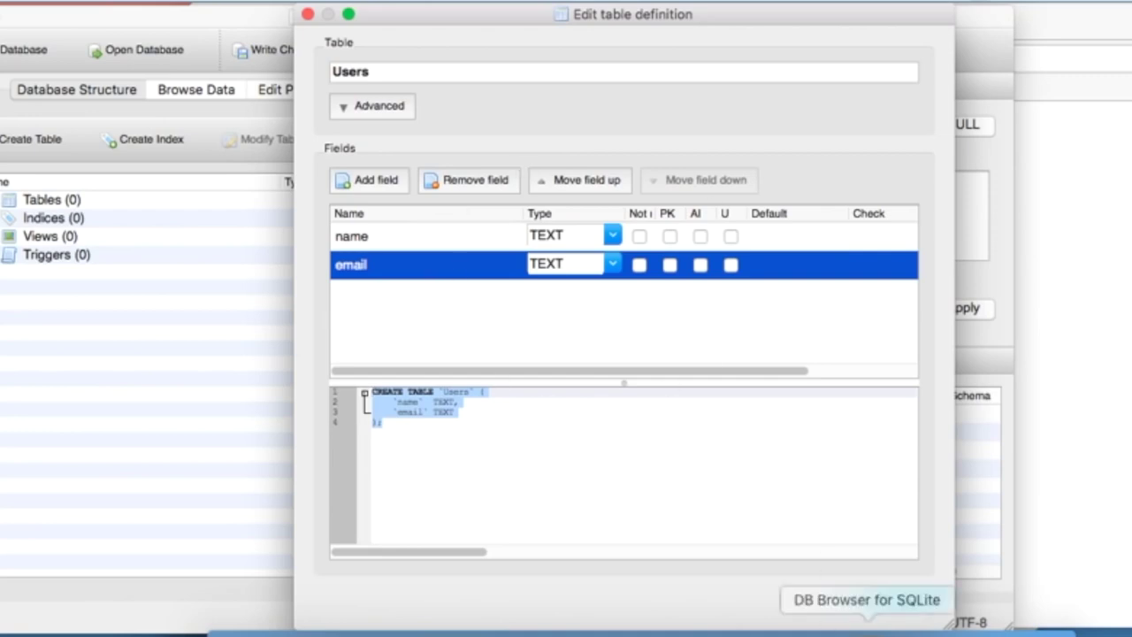
click(898, 599)
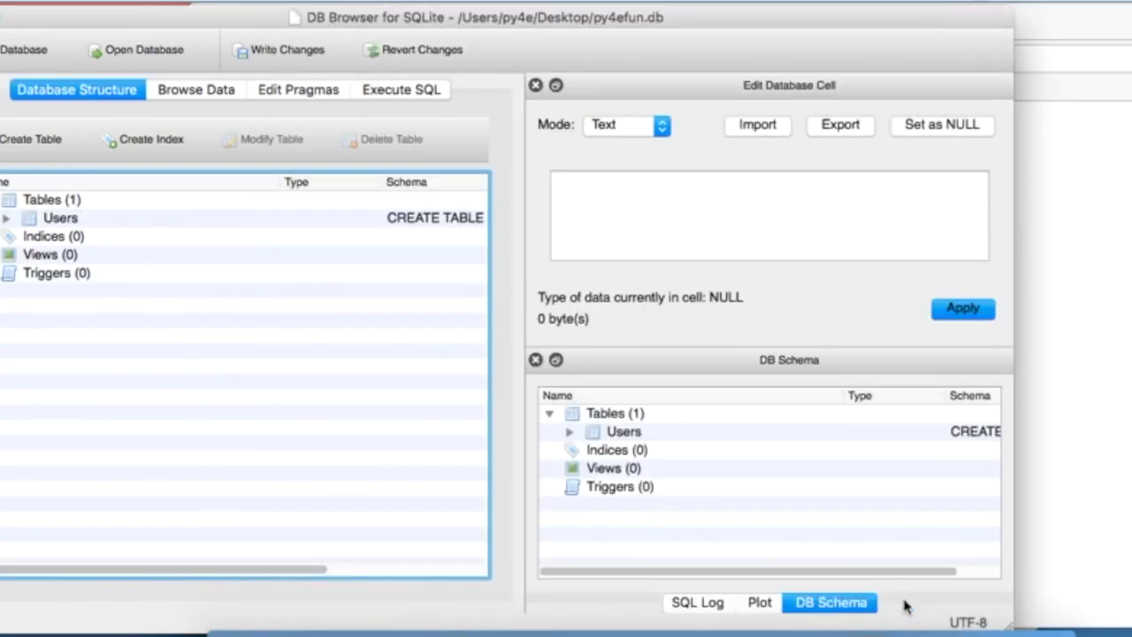
- Check the empty Users table in Browse Data, then select it in Database Structure
drag(557, 20, 666, 17)
click(289, 89)
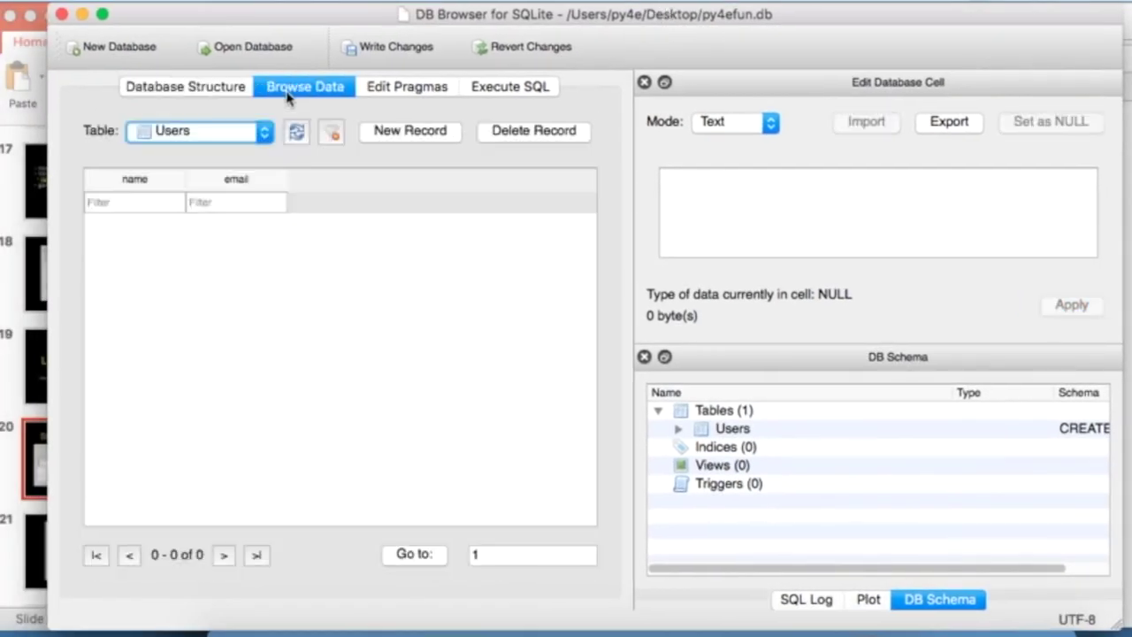
click(224, 133)
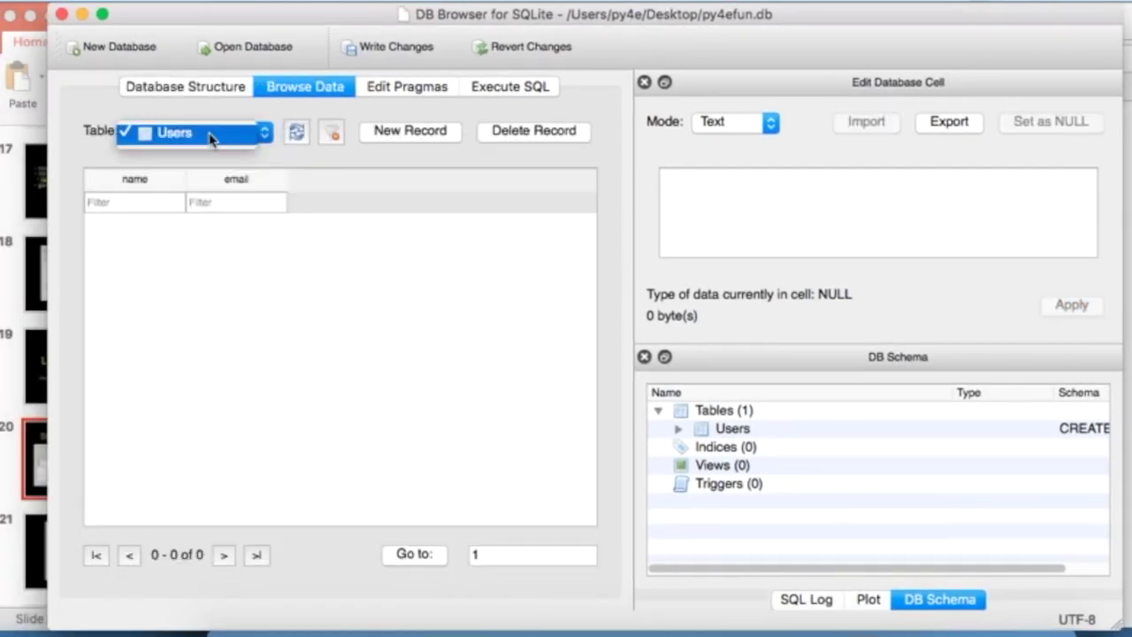
click(177, 133)
click(195, 87)
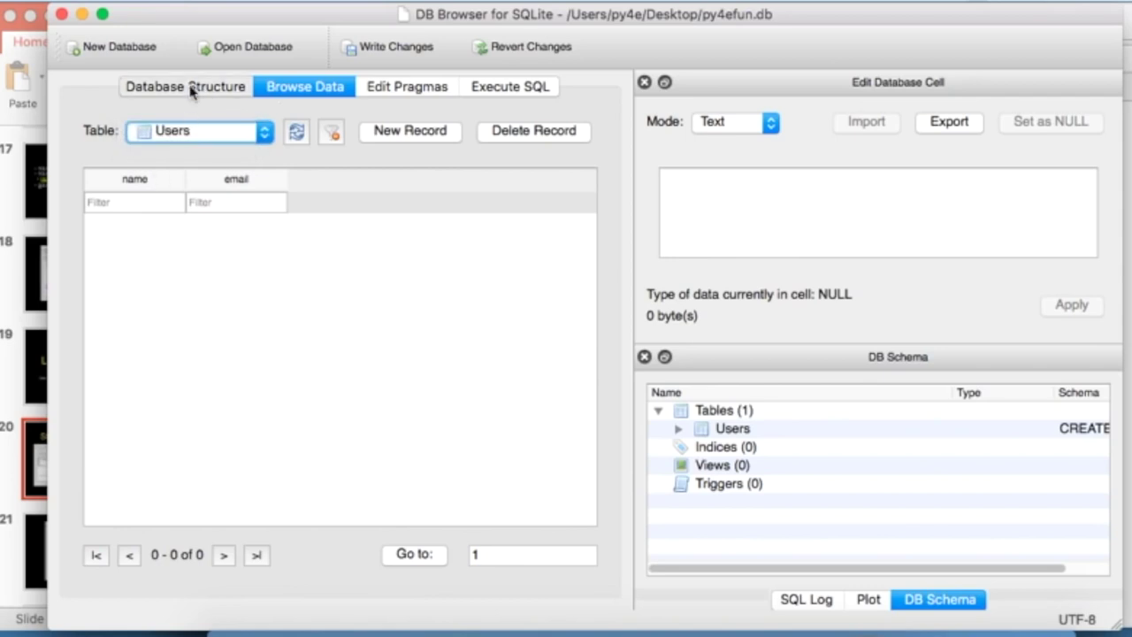
click(113, 220)
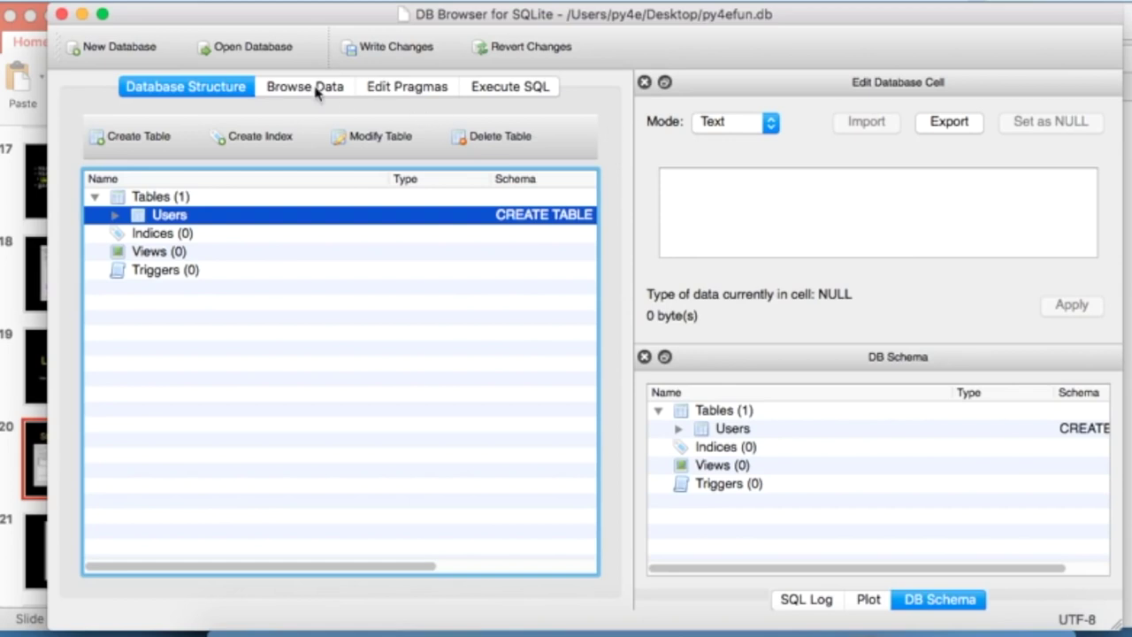
- Cycle between the slides, the browser handout and DB Browser for SQLite
click(7, 188)
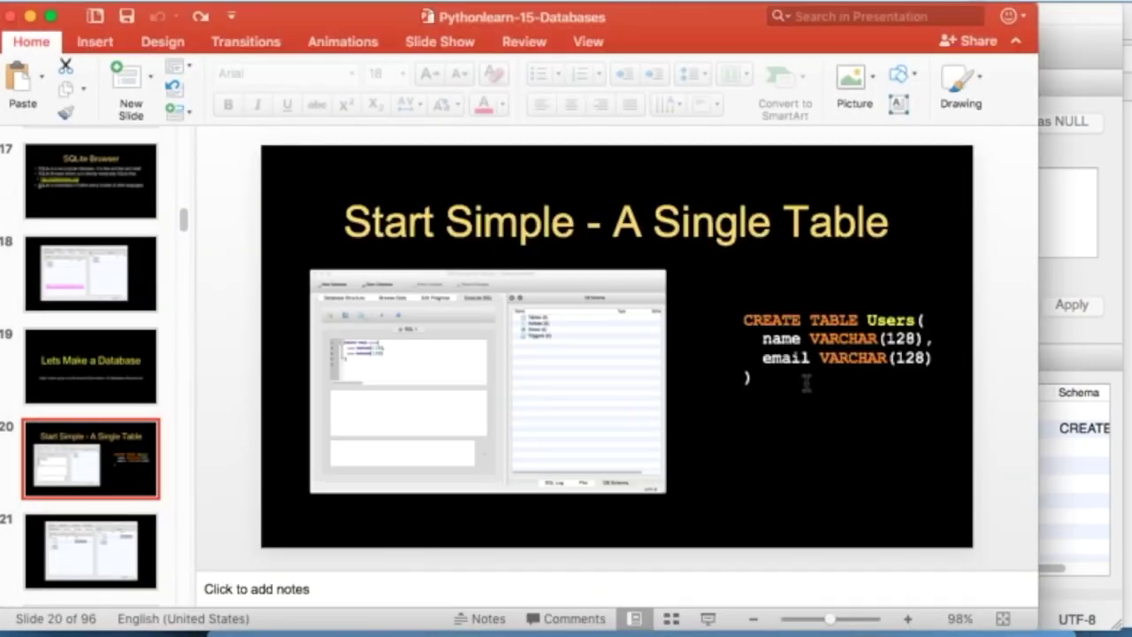
key(super+Tab)
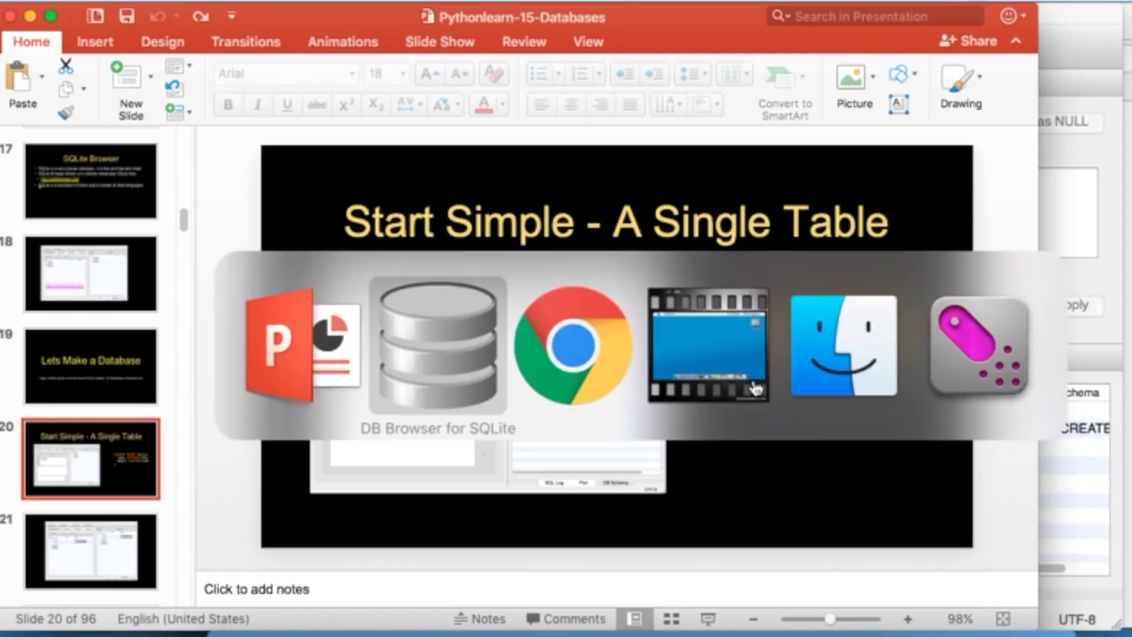
key(super+Tab)
key(super+Tab)
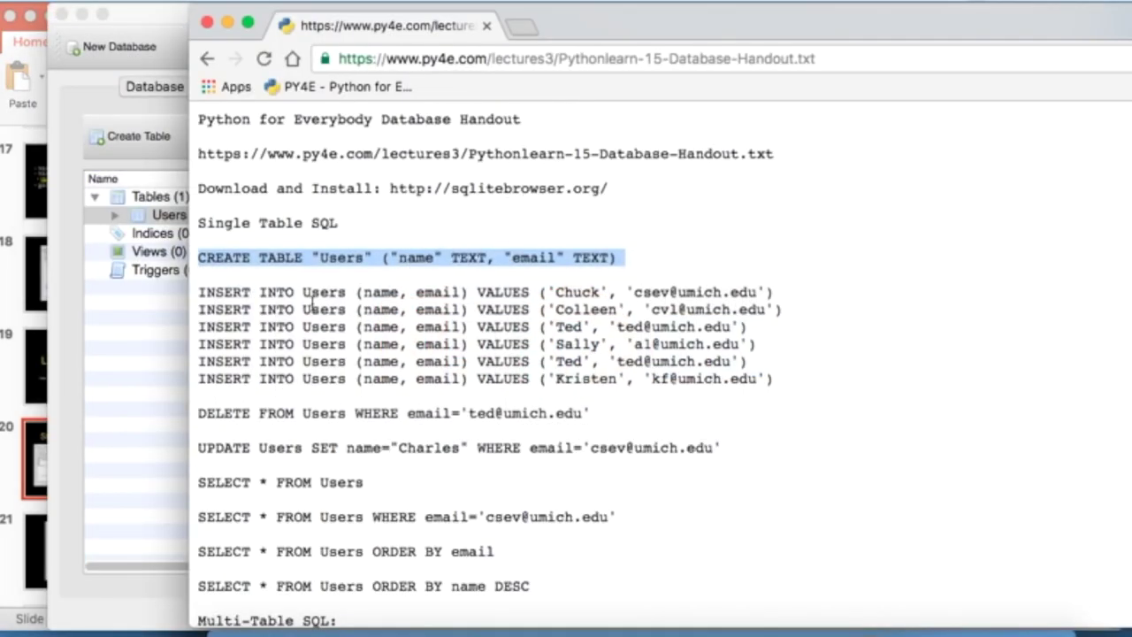
click(142, 351)
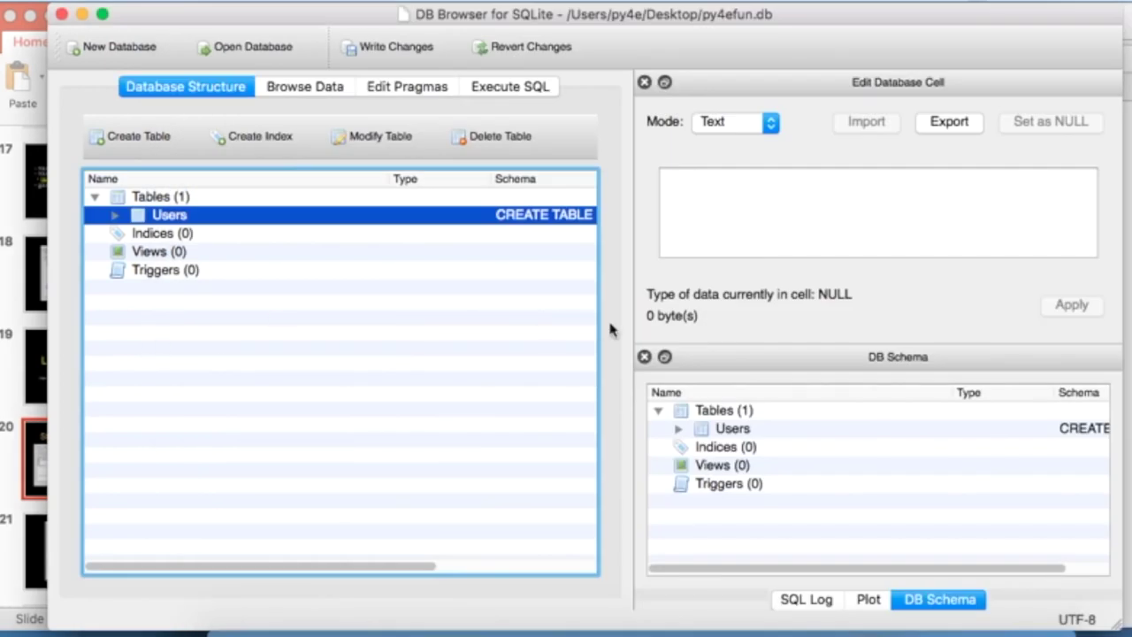
key(super+Tab)
key(super+Tab)
- Add a new Users record, filling in the user's name and e-mail address
click(317, 91)
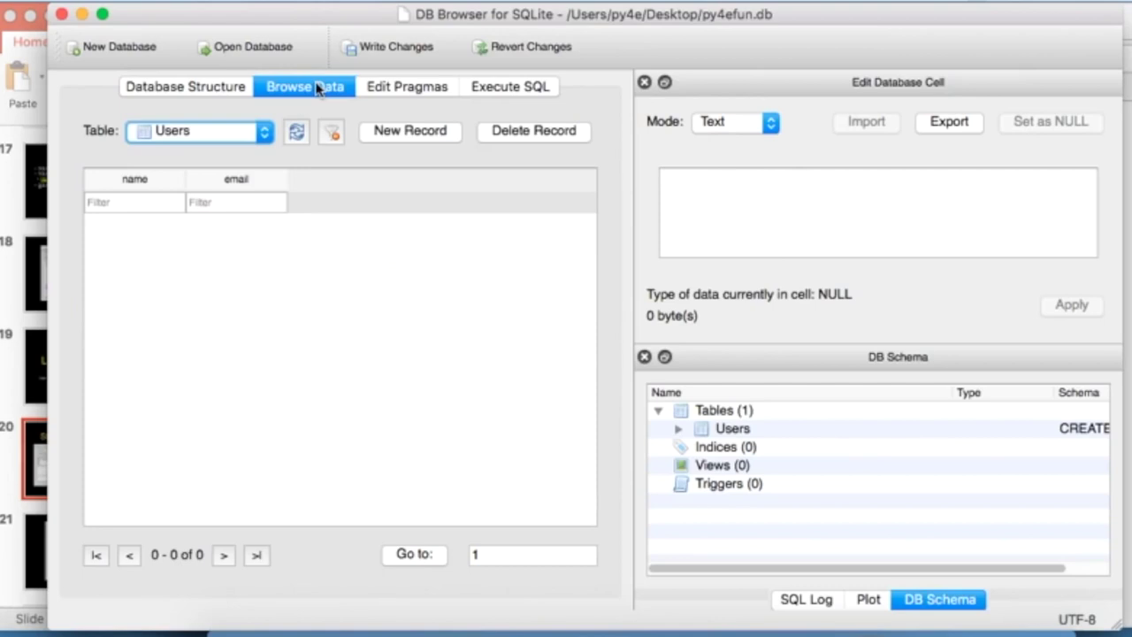
click(416, 131)
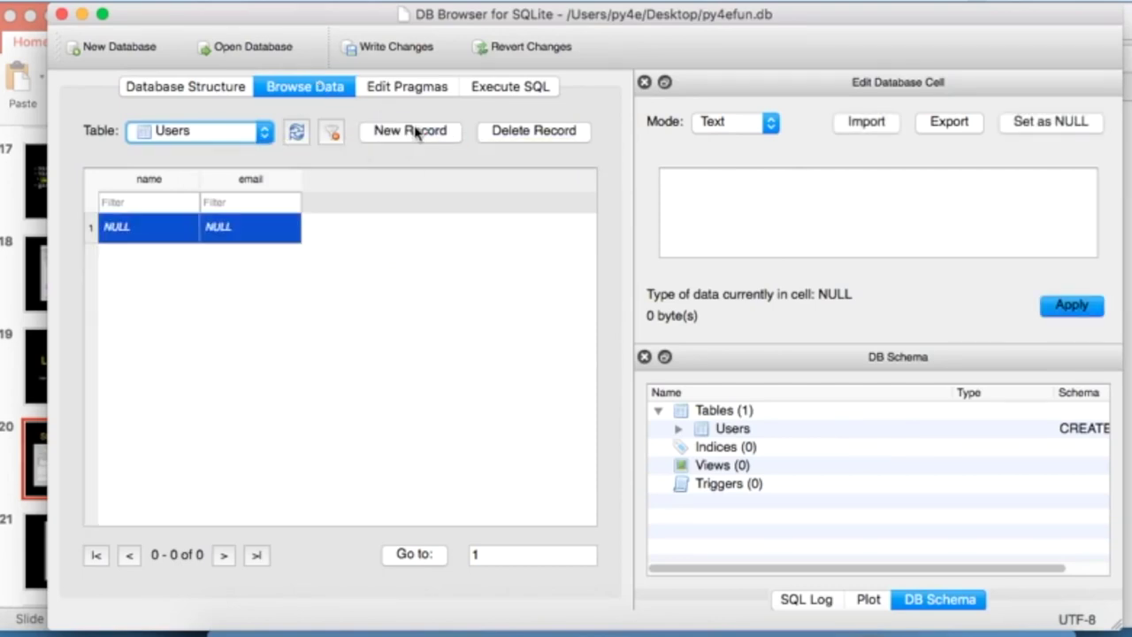
double_click(141, 226)
text(Cha)
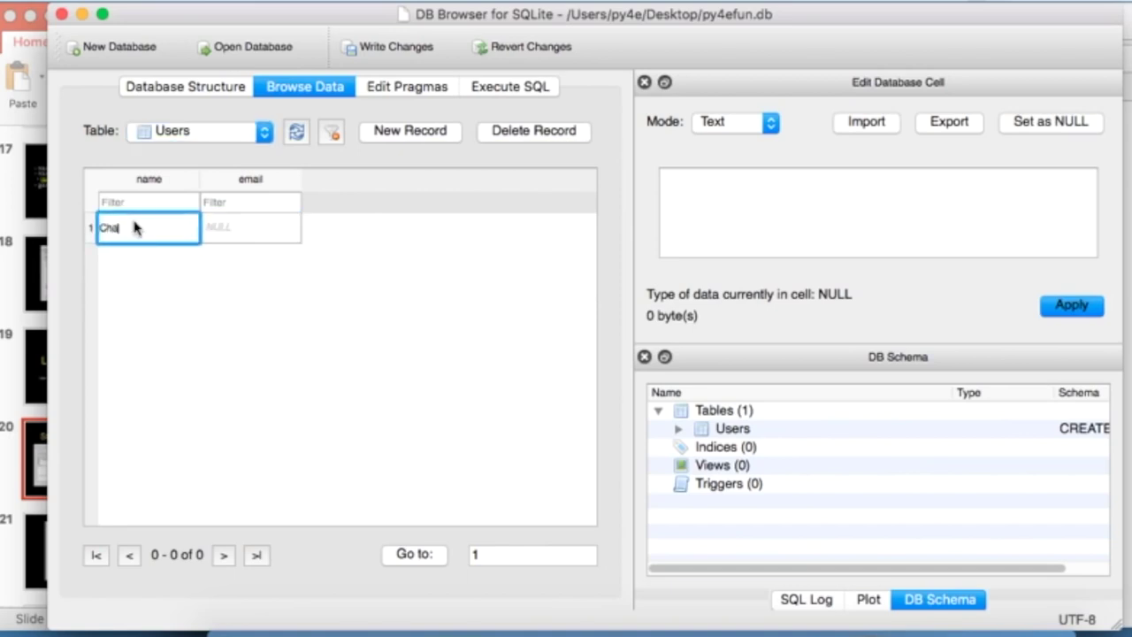
text(rles)
key(Tab)
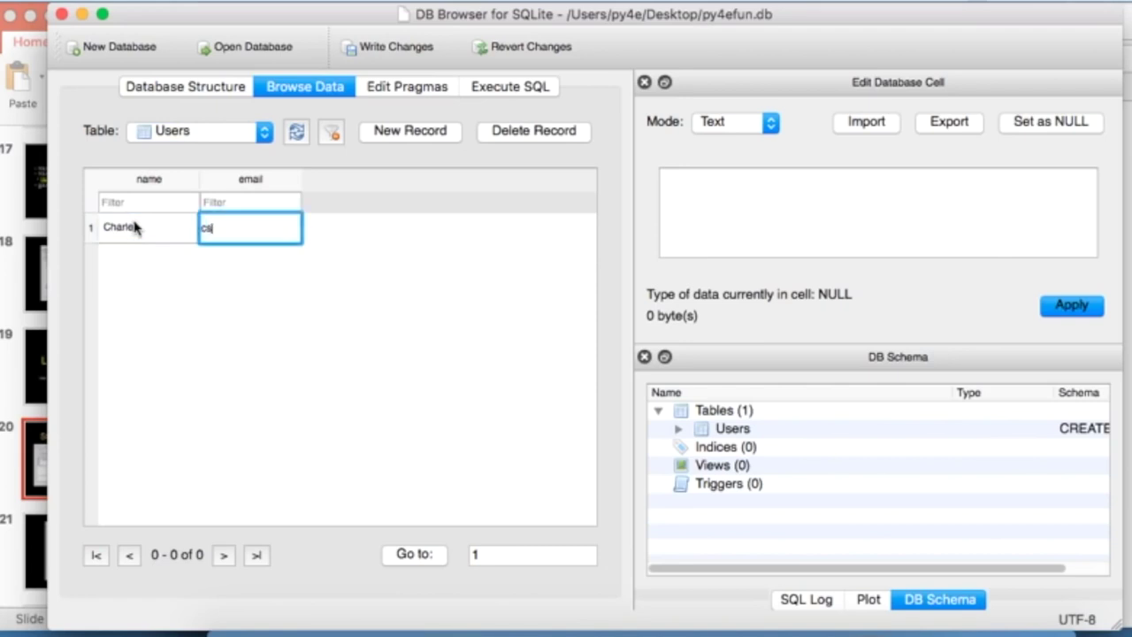
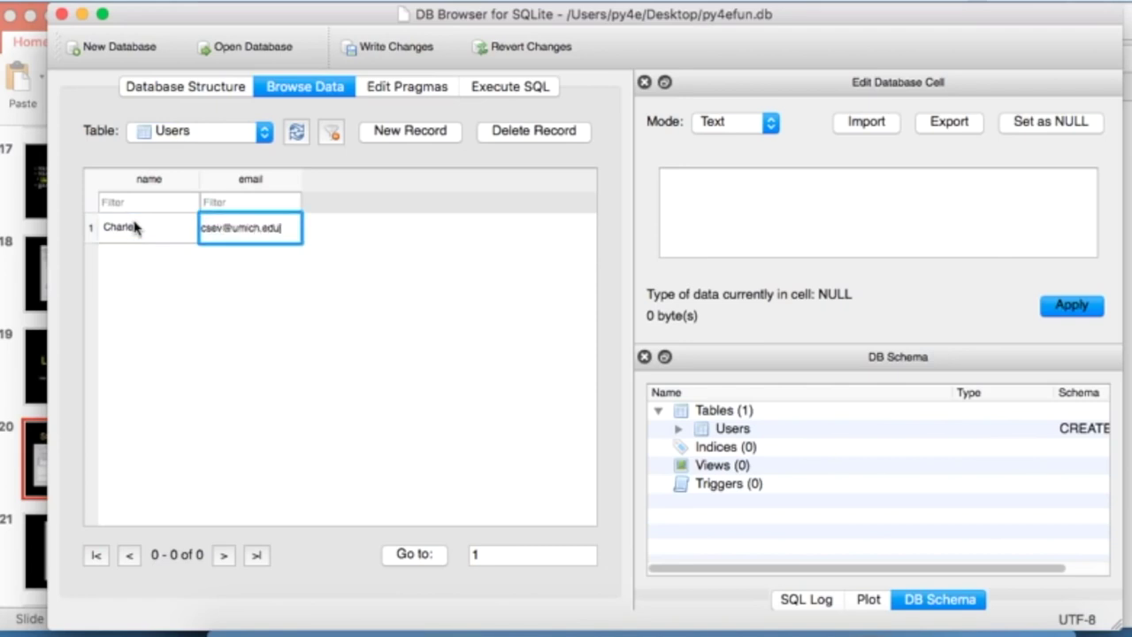
click(506, 317)
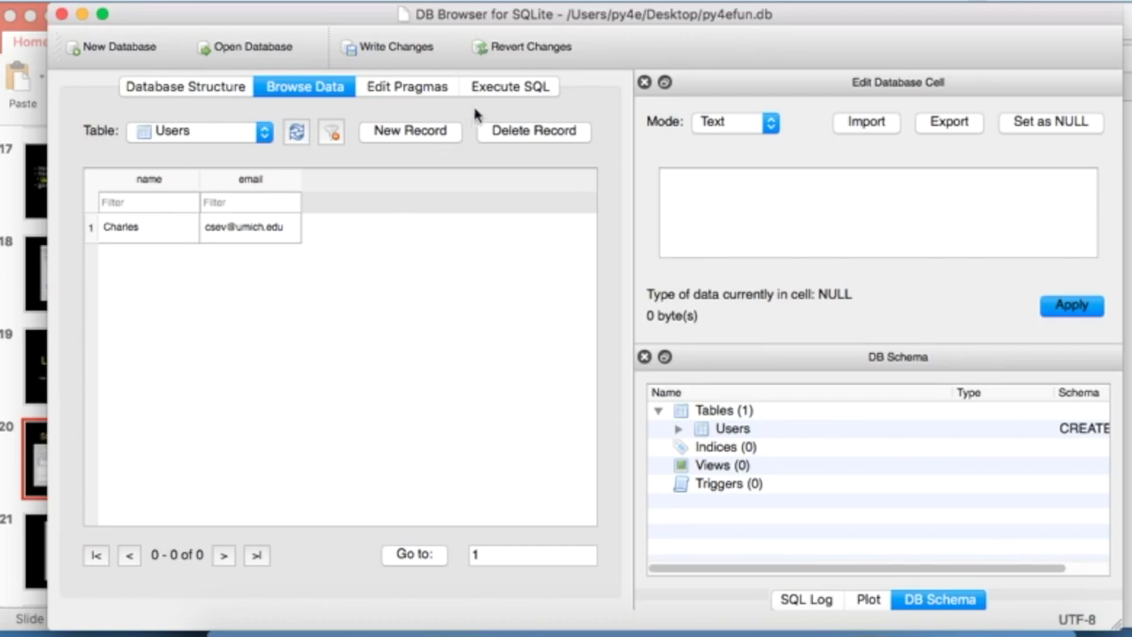
click(501, 88)
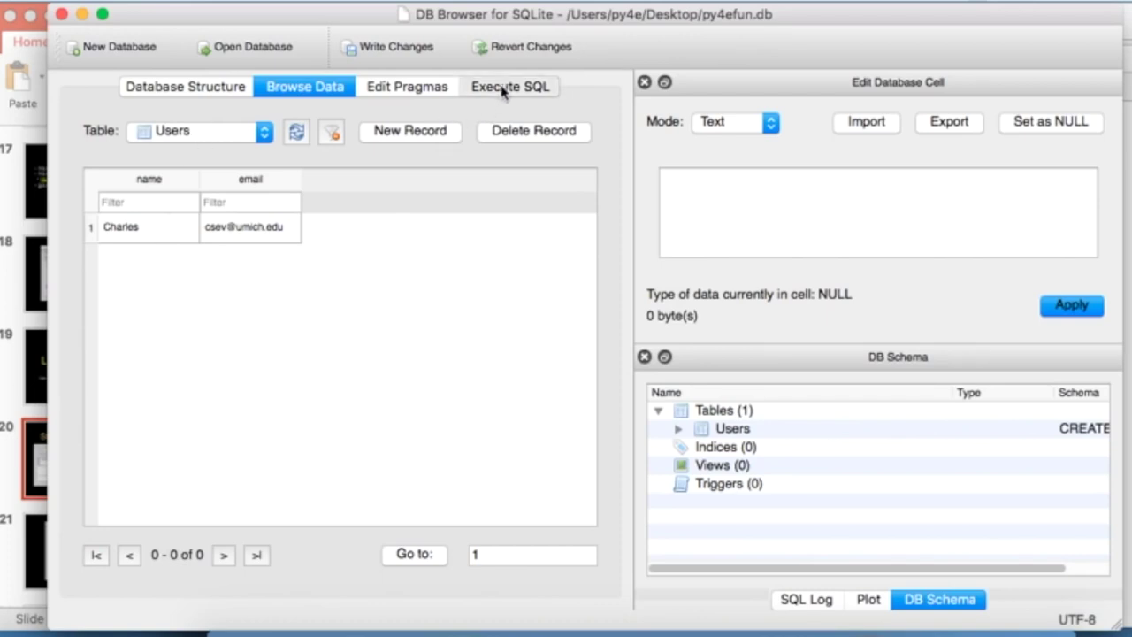
- Go to slide 24, SQL: Insert, and present it full screen
click(7, 402)
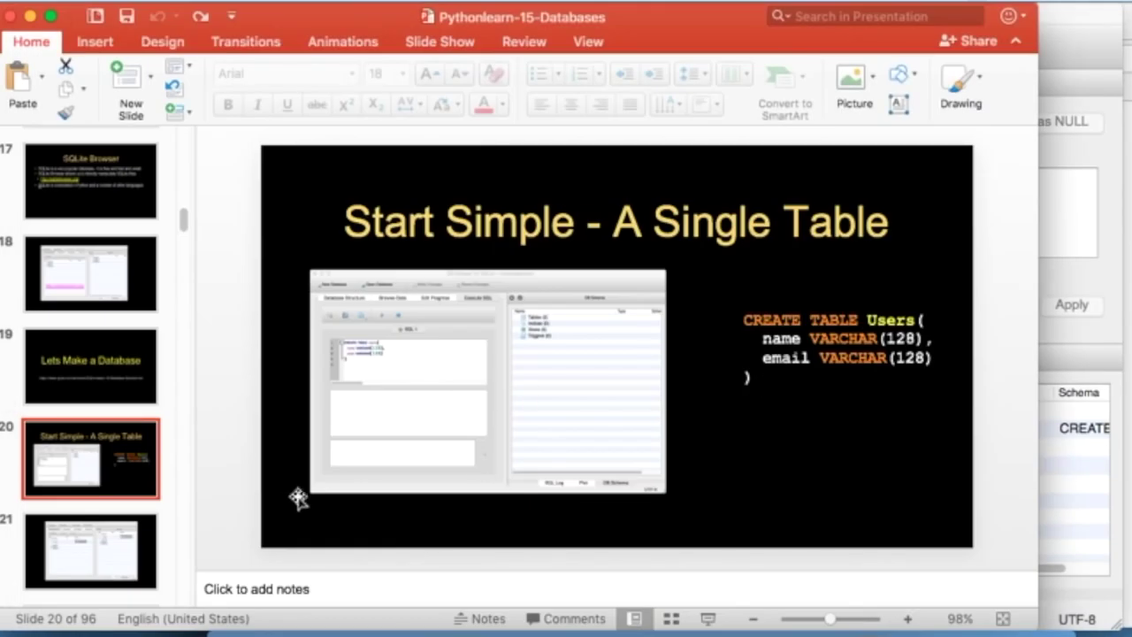
click(88, 539)
key(Down)
key(Down)
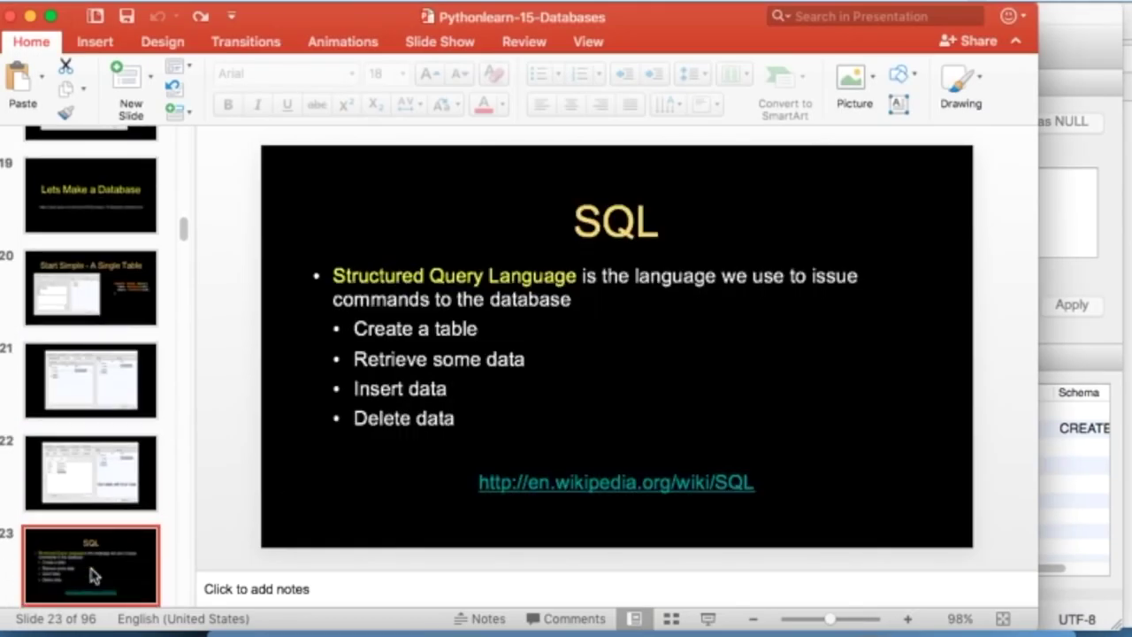
key(Down)
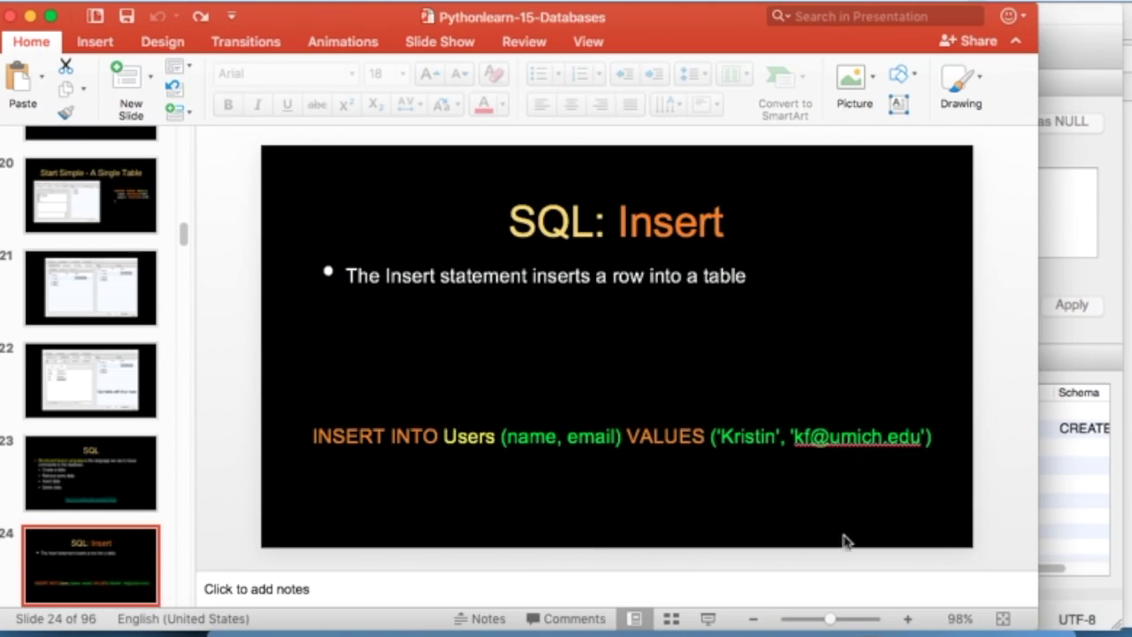
click(708, 618)
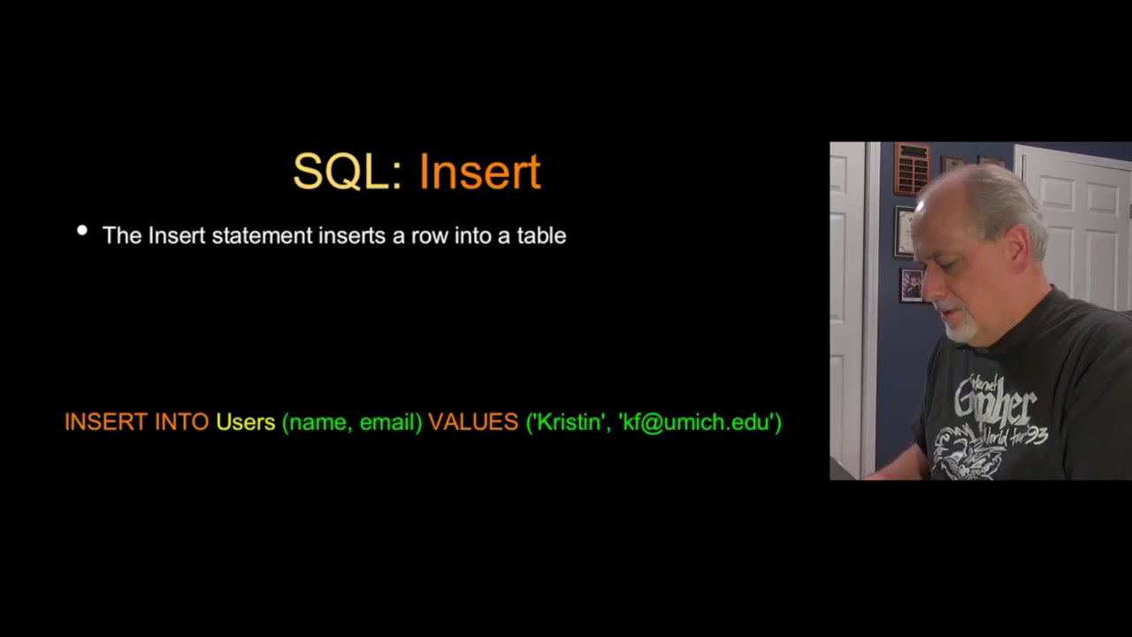
- Ink-annotate the INSERT INTO Users statement, then erase the ink and exit the show
key(1)
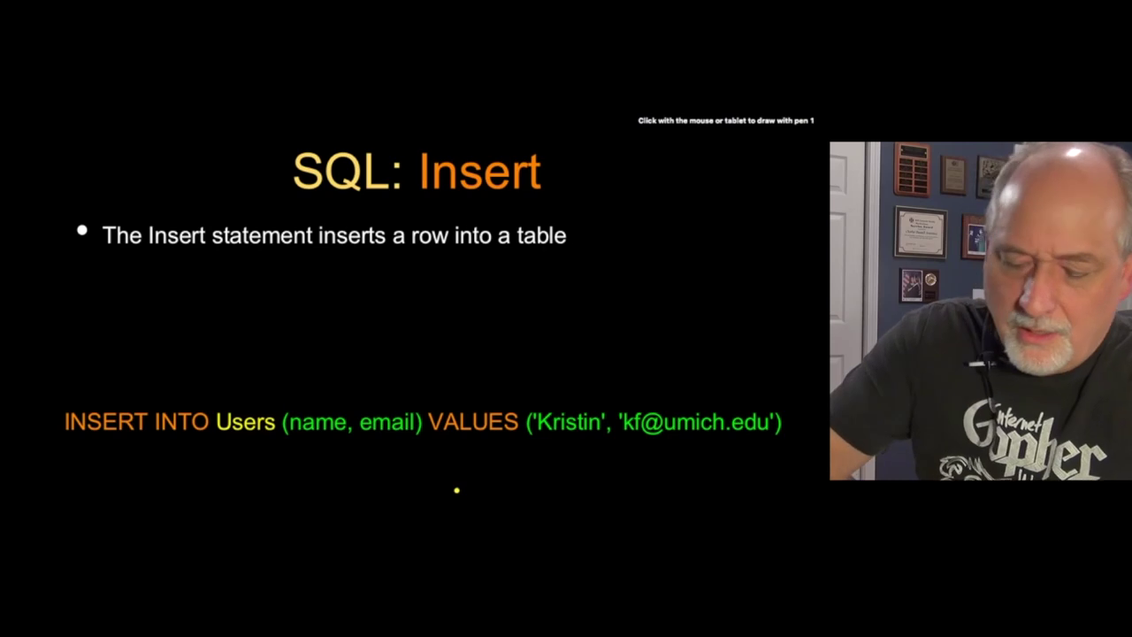
mouse_move(70, 400)
mouse_down()
mouse_move(174, 387)
mouse_move(201, 398)
mouse_up()
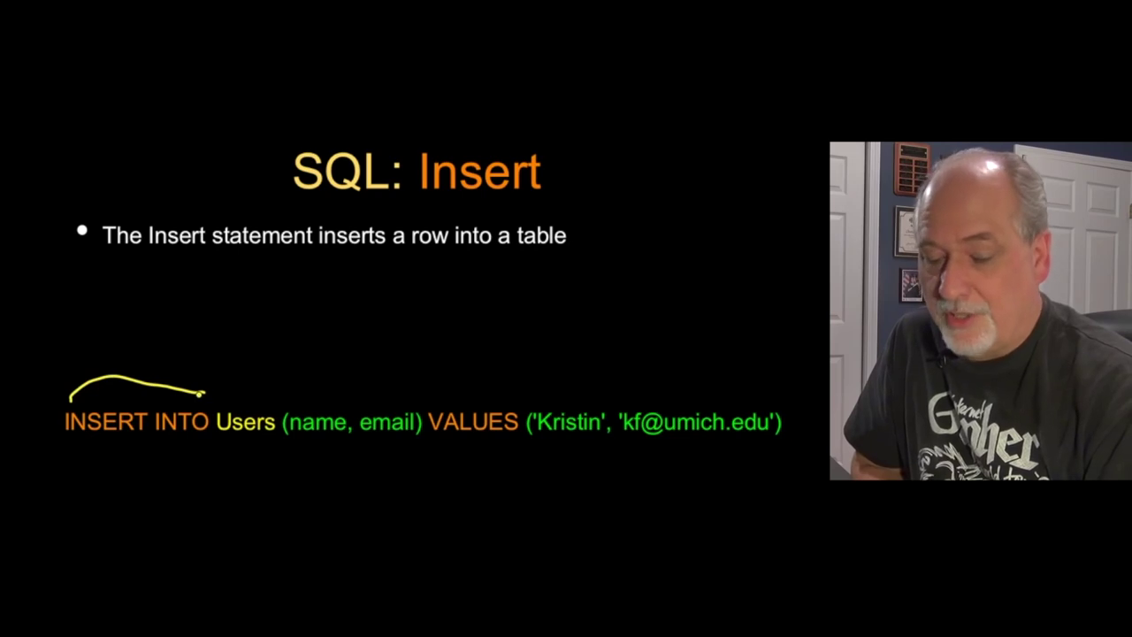
mouse_move(257, 308)
mouse_down()
mouse_move(273, 352)
mouse_move(343, 347)
mouse_up()
drag(430, 336, 424, 394)
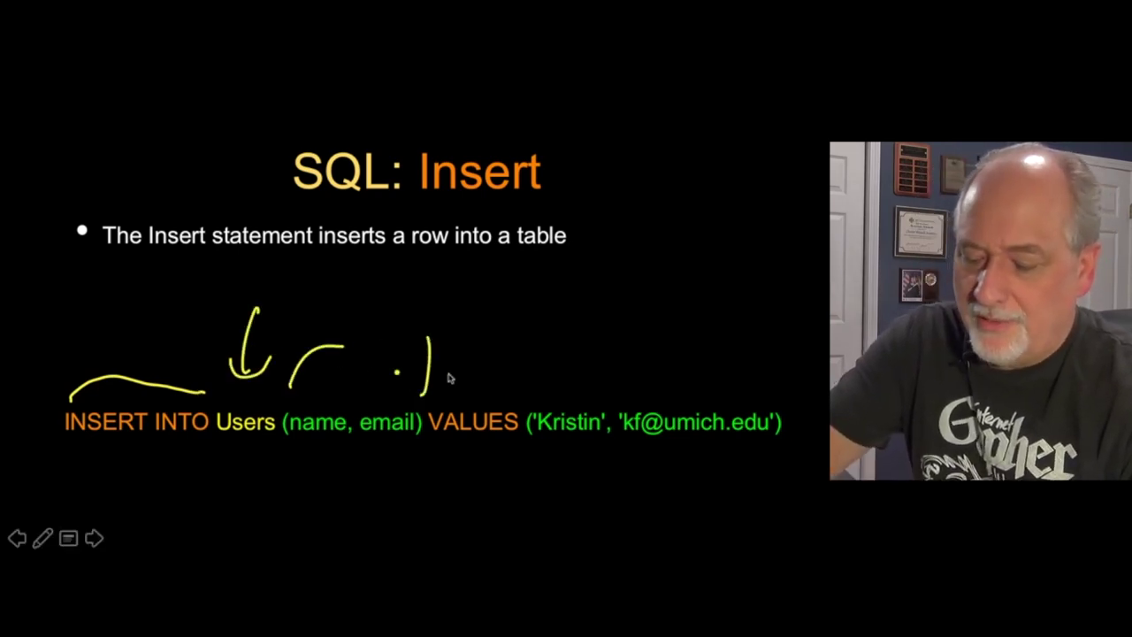
drag(485, 338, 474, 394)
drag(343, 371, 588, 360)
mouse_move(396, 408)
mouse_down()
mouse_move(480, 323)
mouse_move(716, 391)
mouse_up()
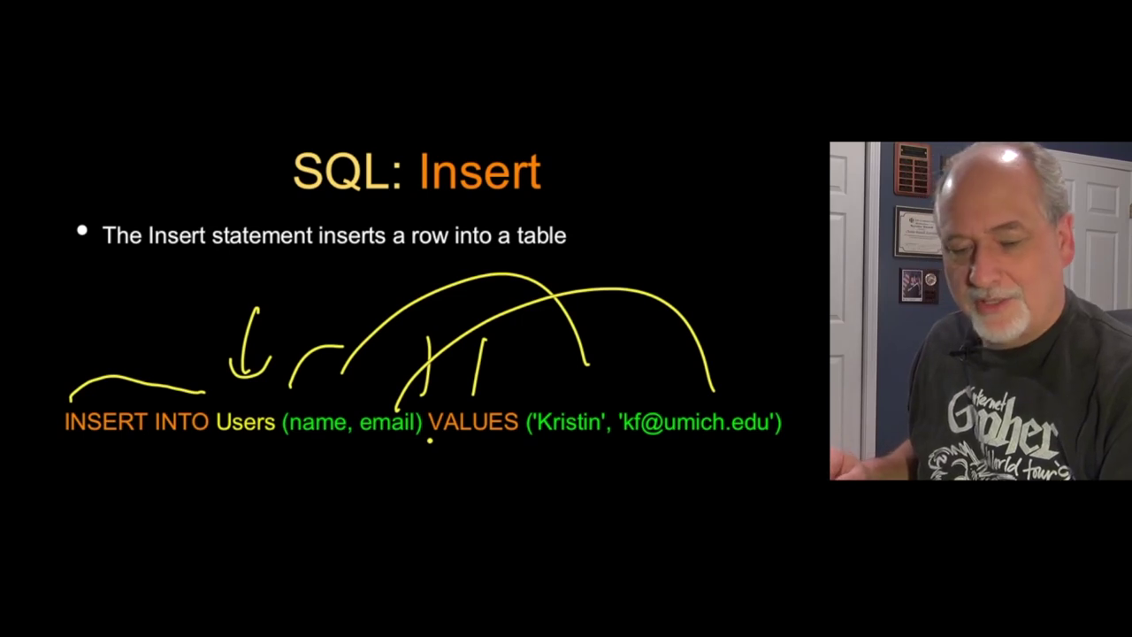
key(e)
key(Escape)
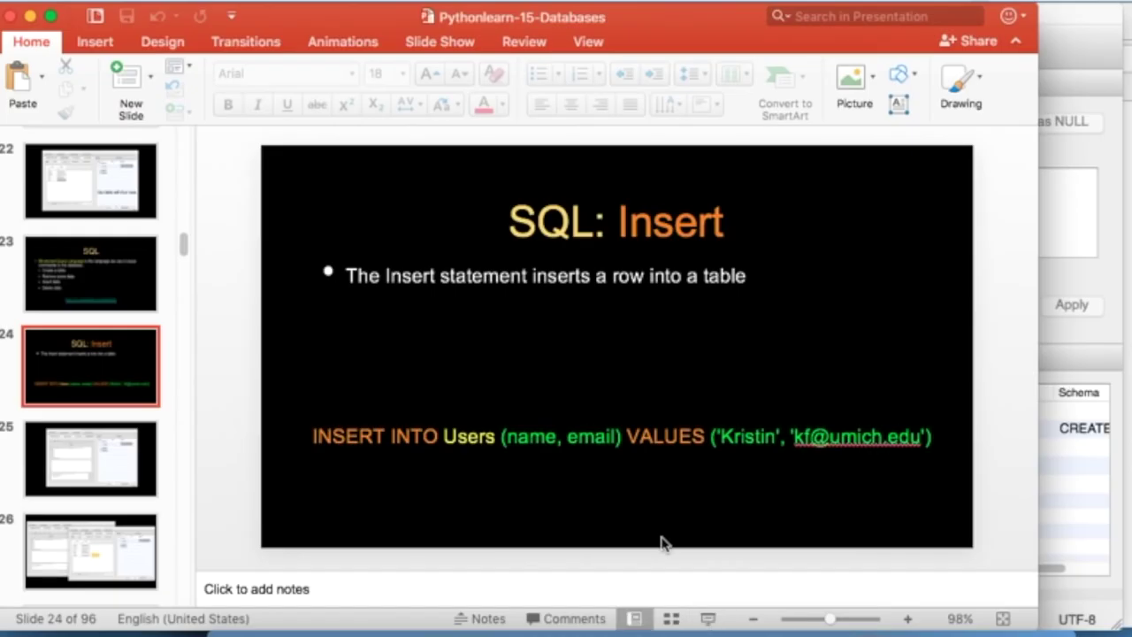
- Copy the handout's last INSERT statement into the Execute SQL editor and run it
key(super+Tab)
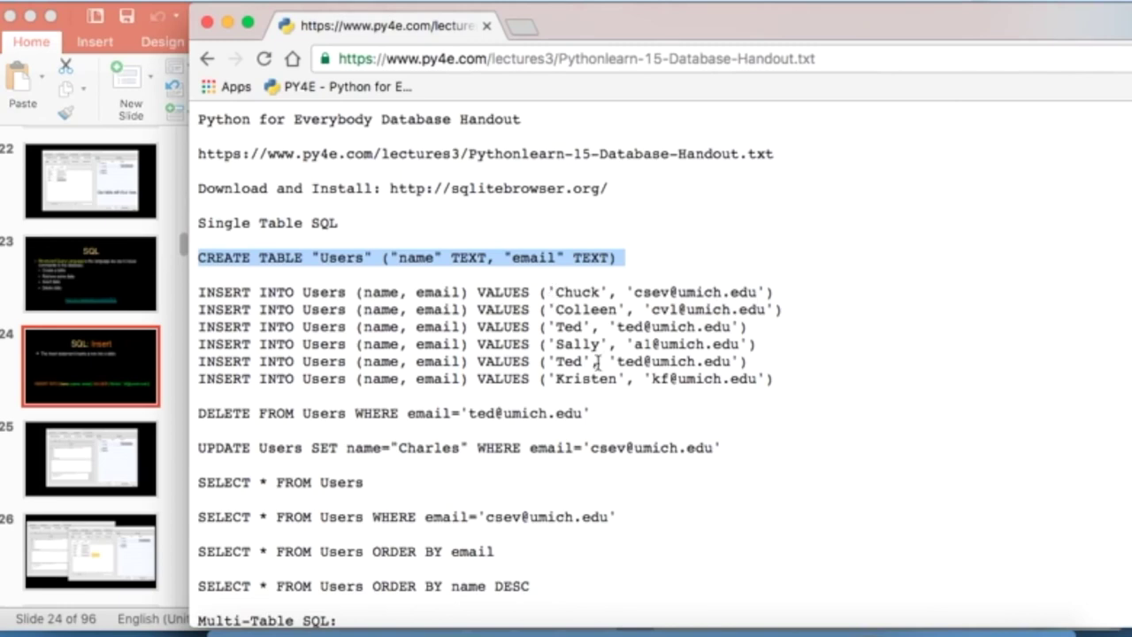
triple_click(590, 378)
key(super+c)
key(super+Tab)
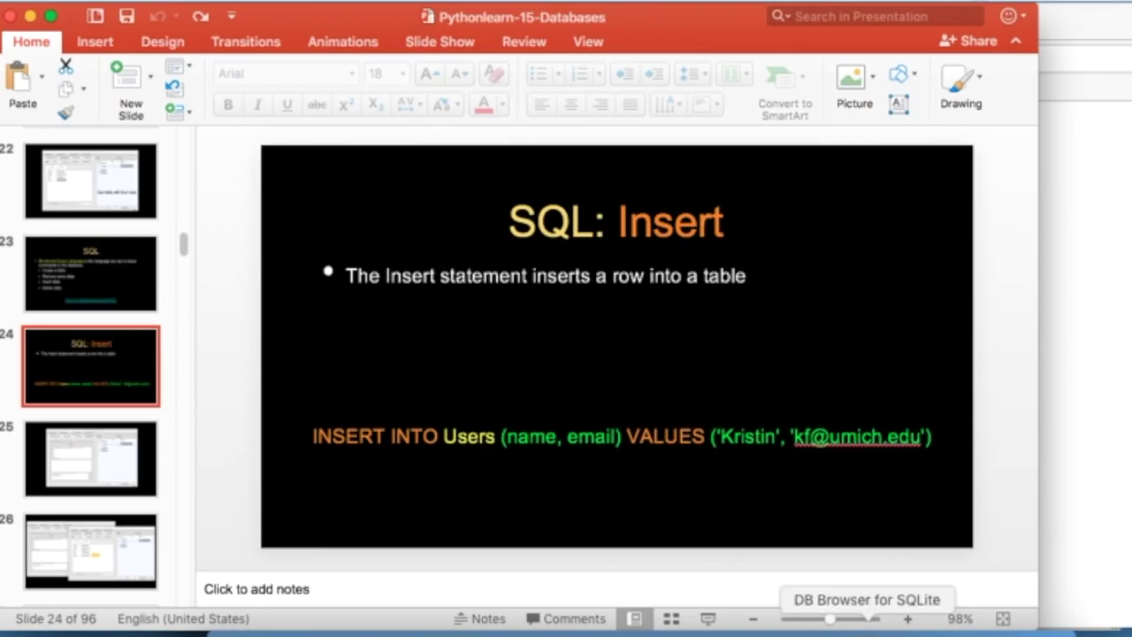
click(895, 630)
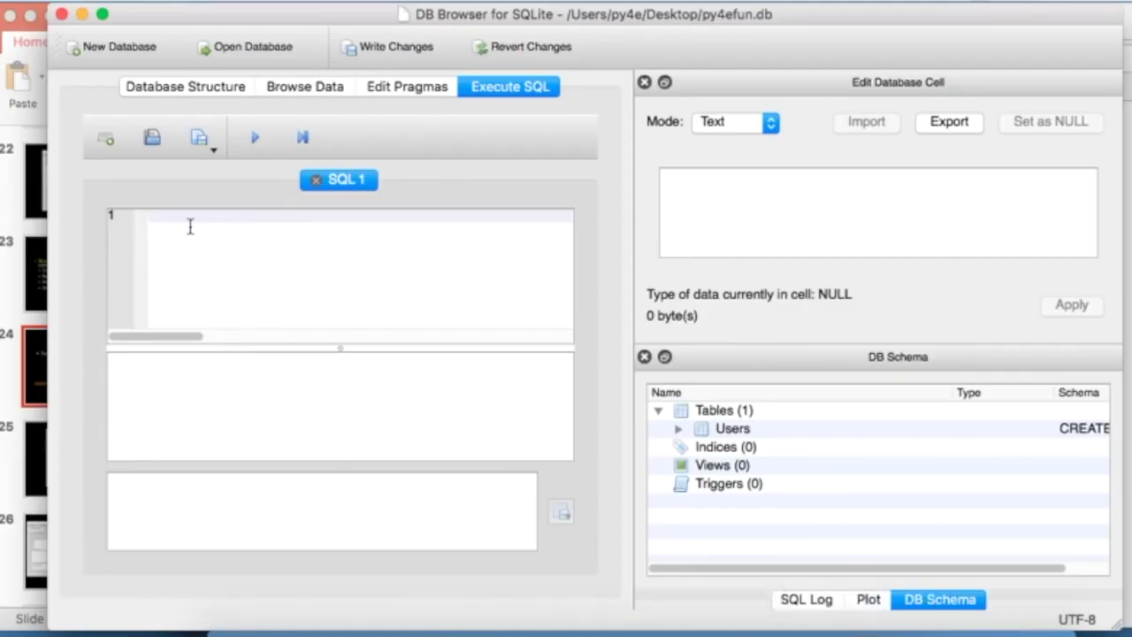
key(super+v)
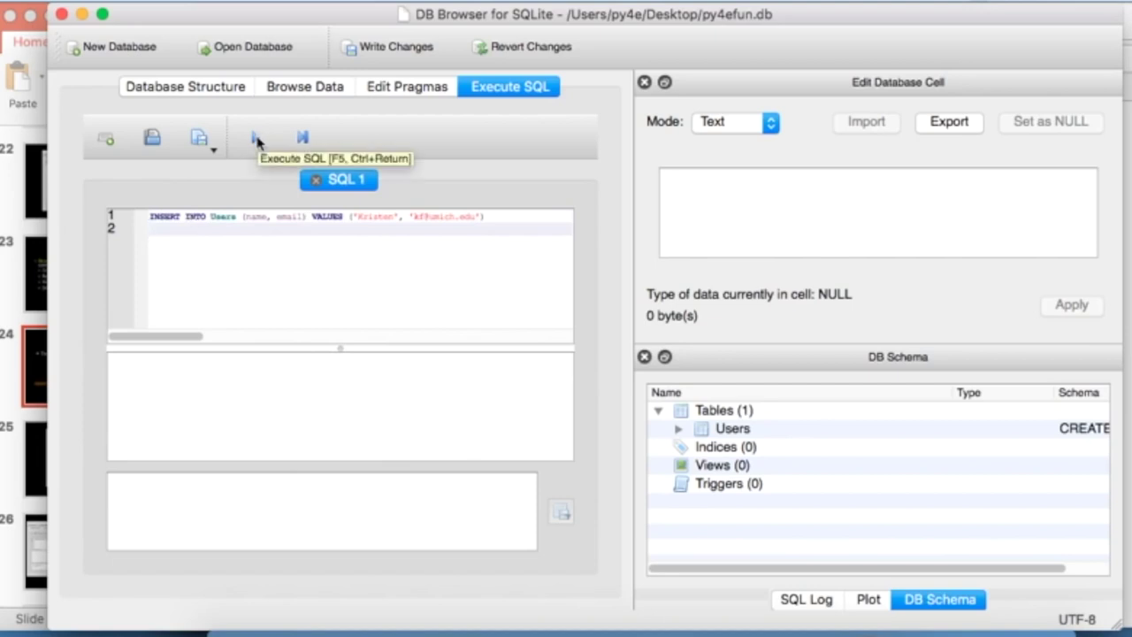
click(255, 139)
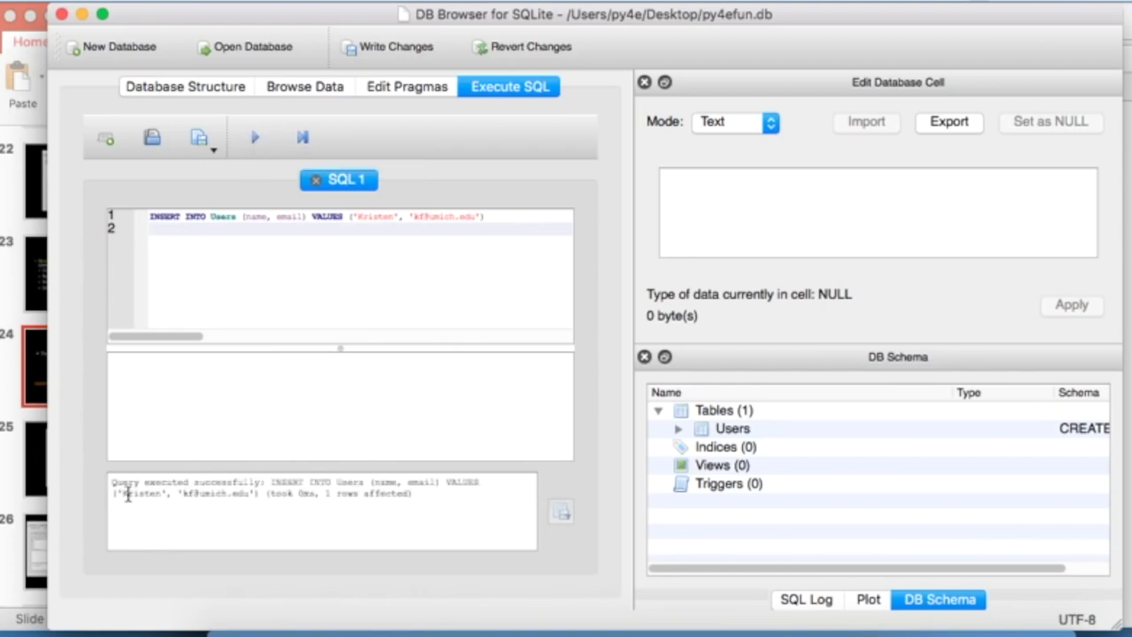
- Confirm the new row in Browse Data, then go back to the SQL editor
drag(112, 482, 293, 484)
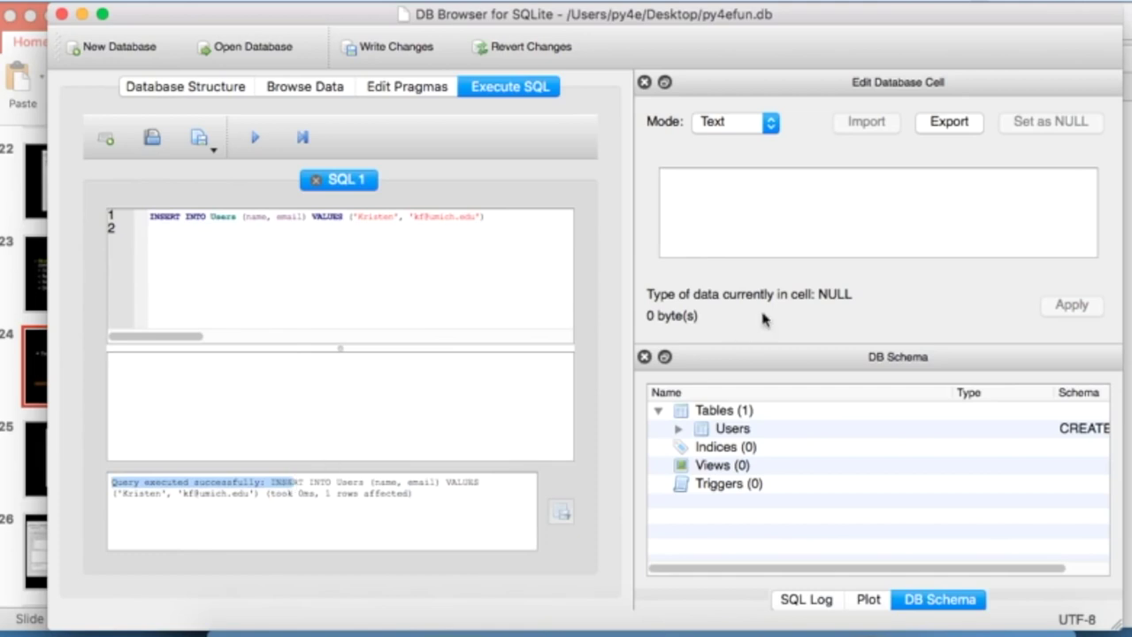
click(345, 88)
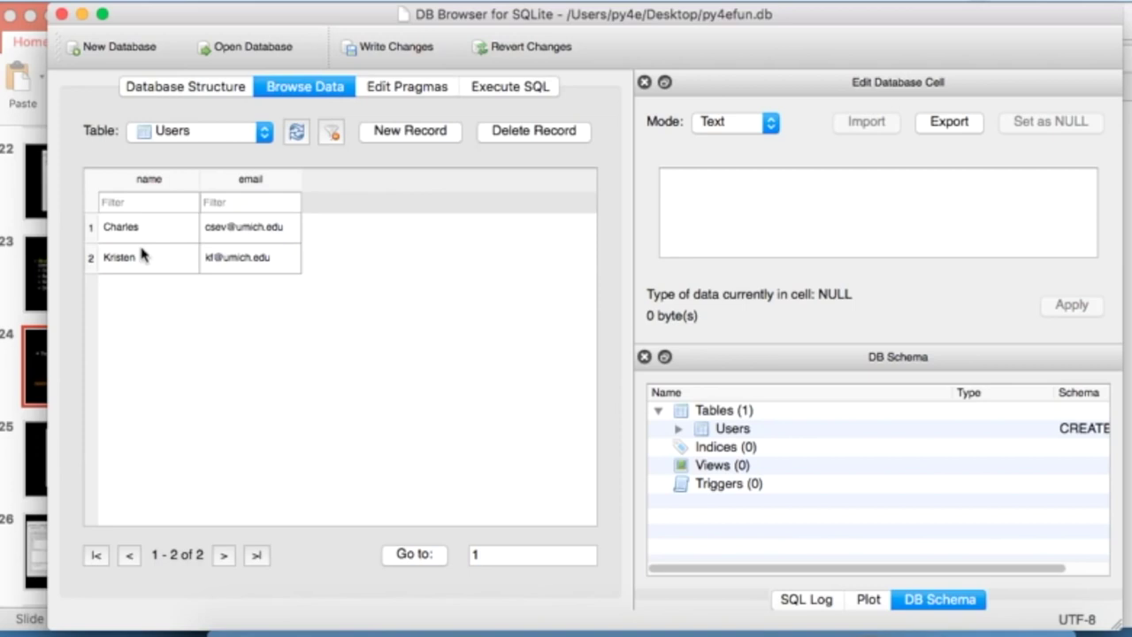
click(508, 85)
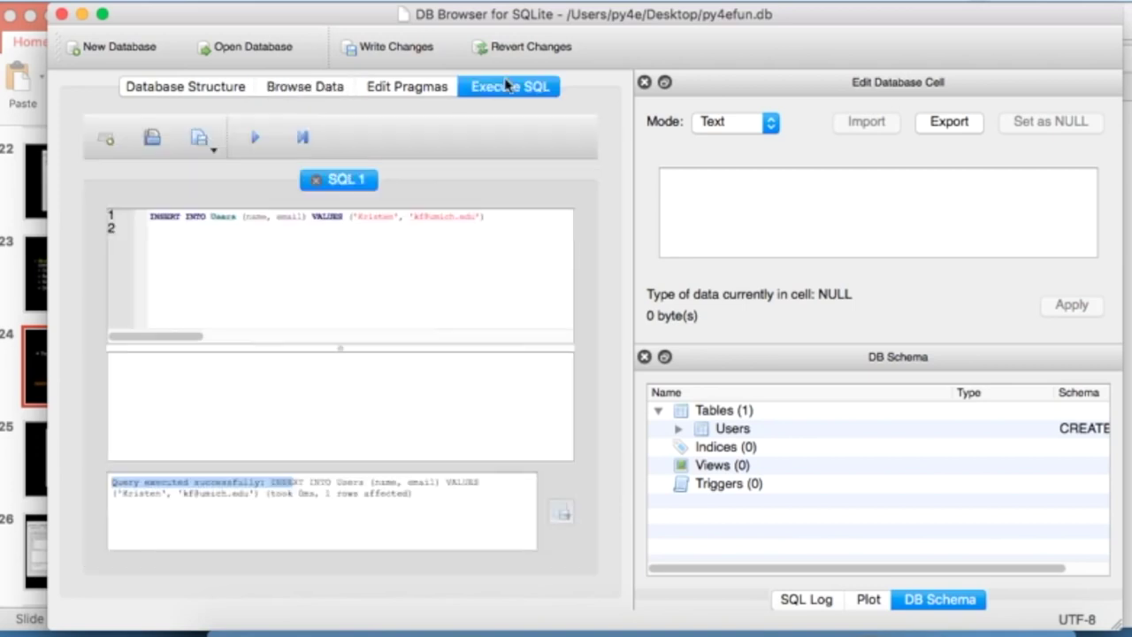
key(super+Tab)
key(super+Tab)
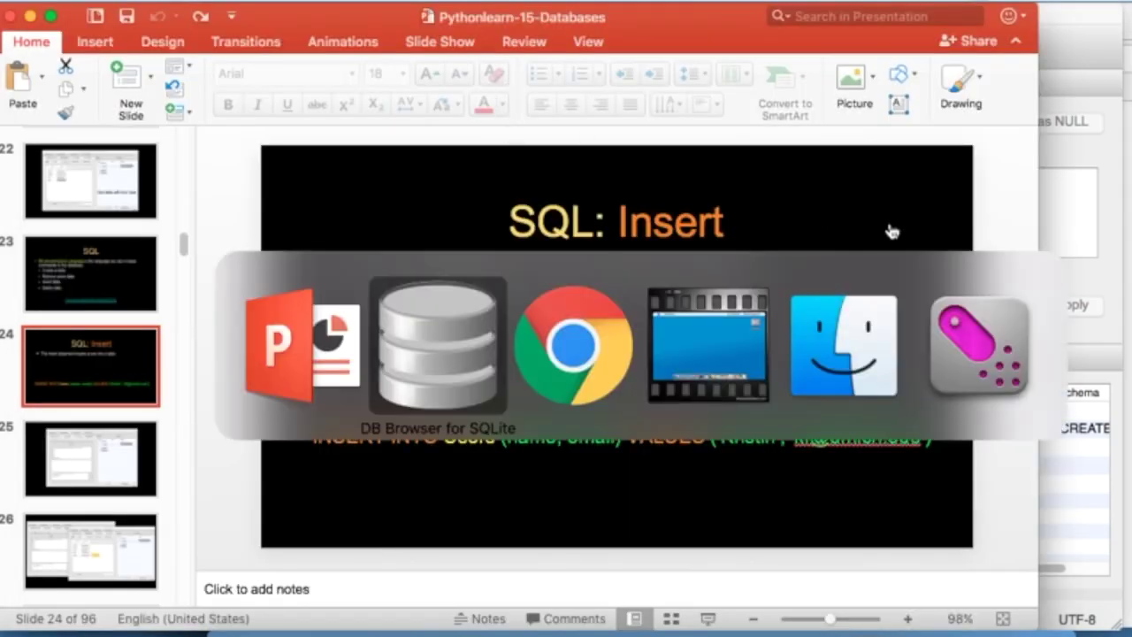
key(super+Tab)
- Replace the SQL editor contents with four INSERT lines copied from the handout
click(557, 338)
drag(758, 359, 189, 309)
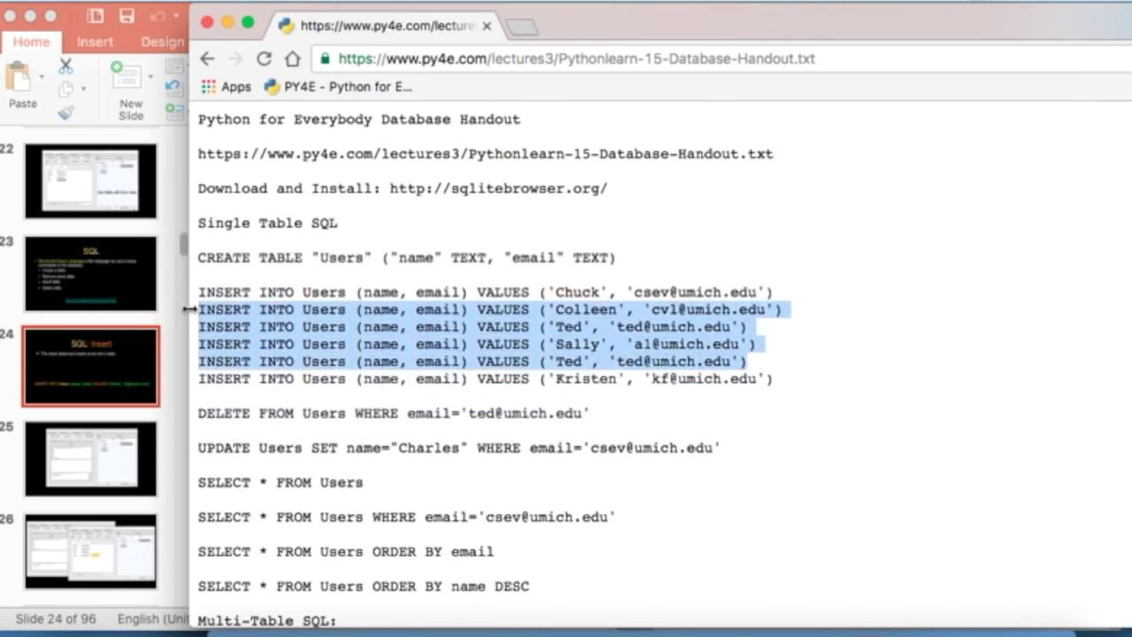
key(super+Tab)
key(super+Tab)
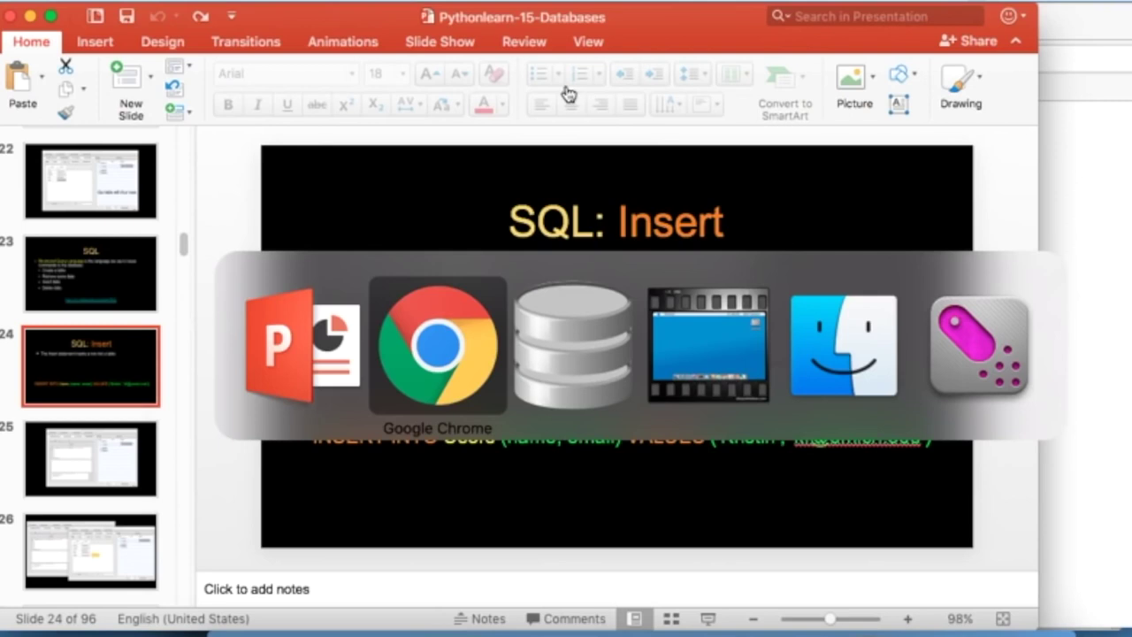
key(super+Tab)
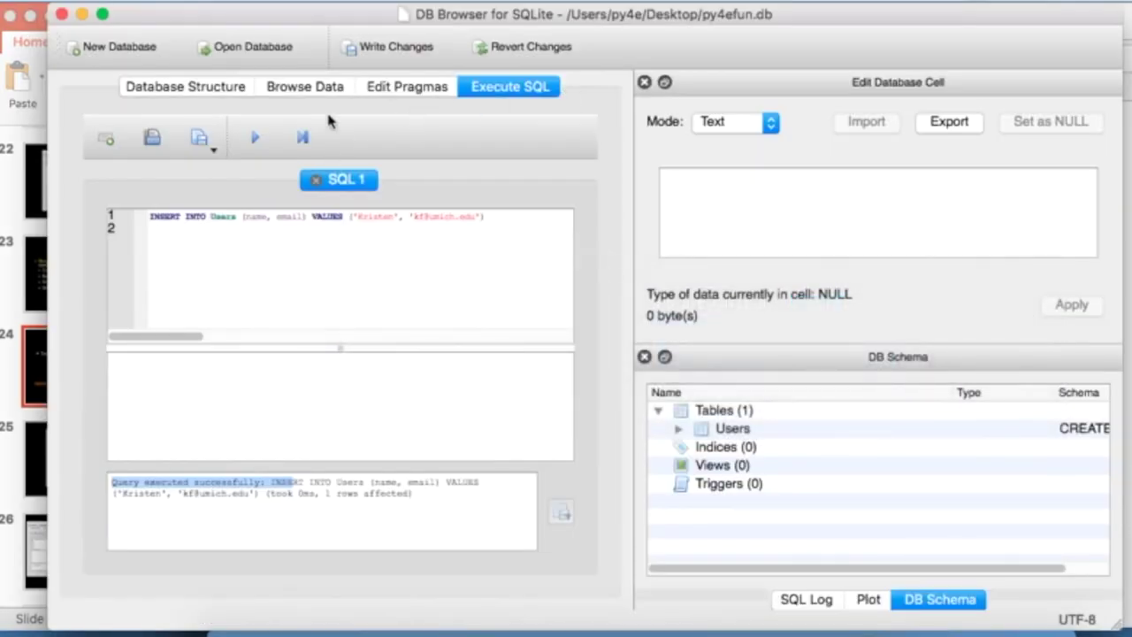
click(324, 229)
key(super+a)
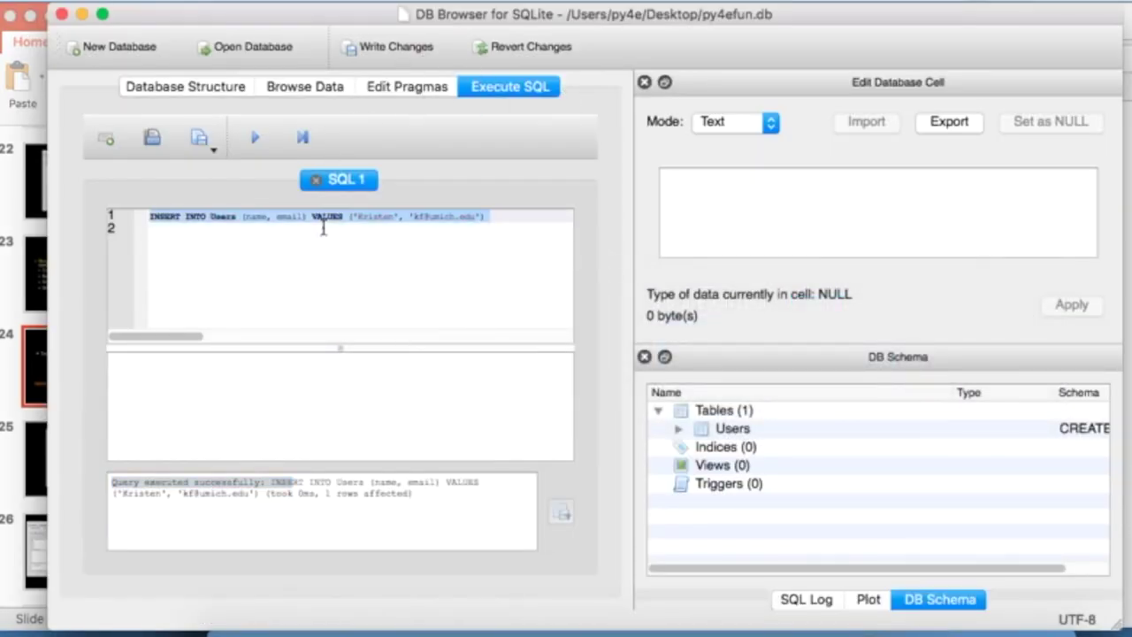
key(super+v)
- End each of the four INSERT lines with a semicolon, run them, and view Users
click(512, 213)
text(;)
key(Down)
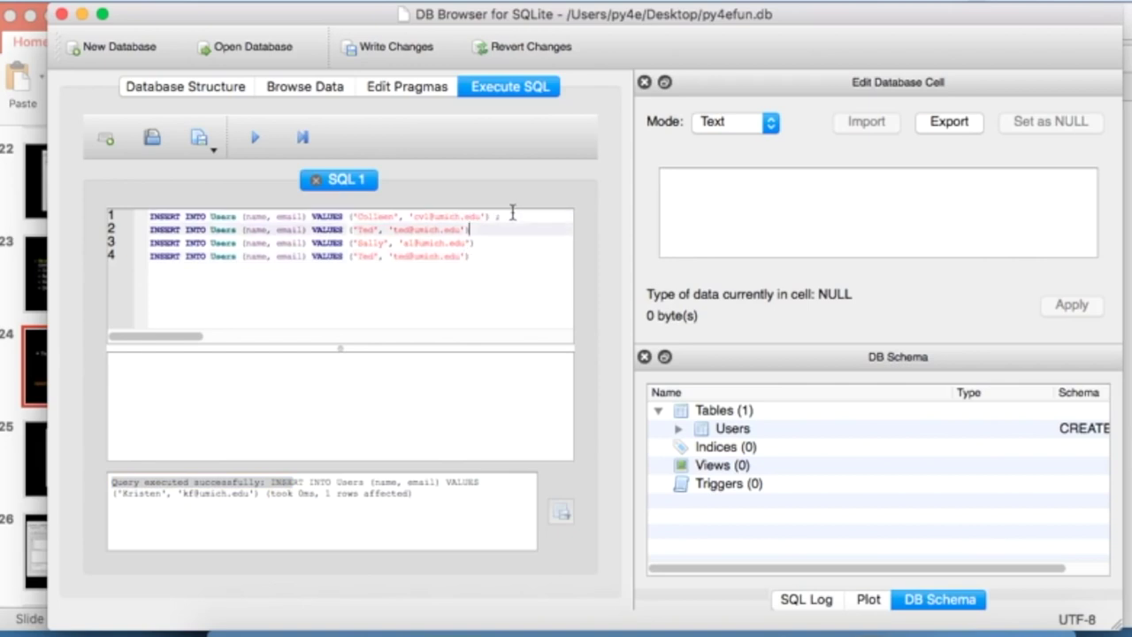
text(;)
key(Down)
text(;)
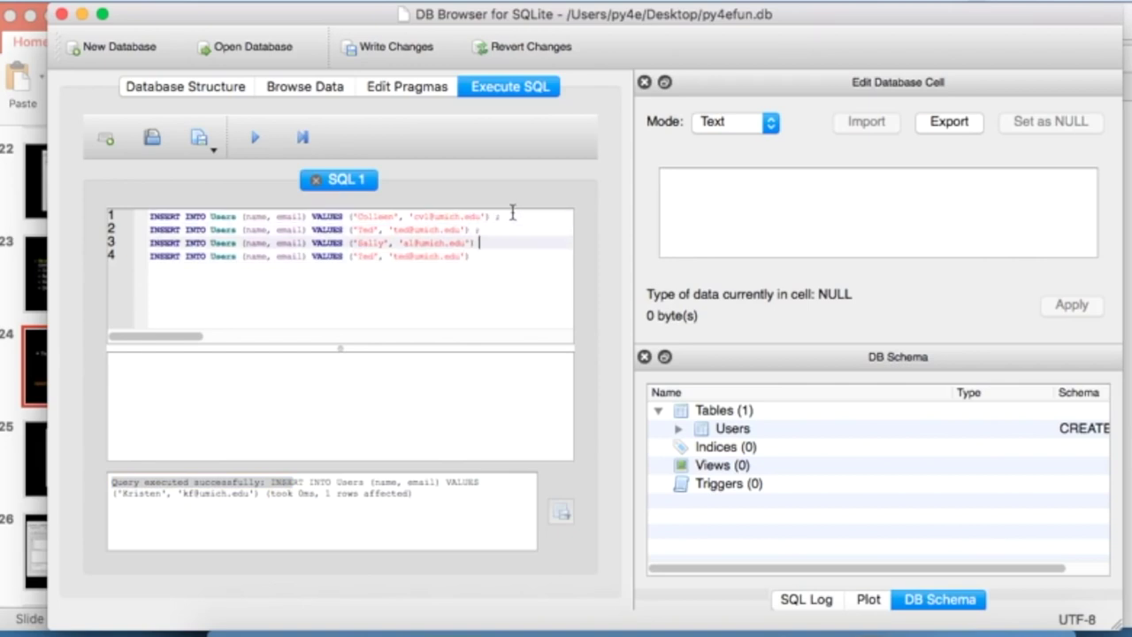
key(Down)
text(;)
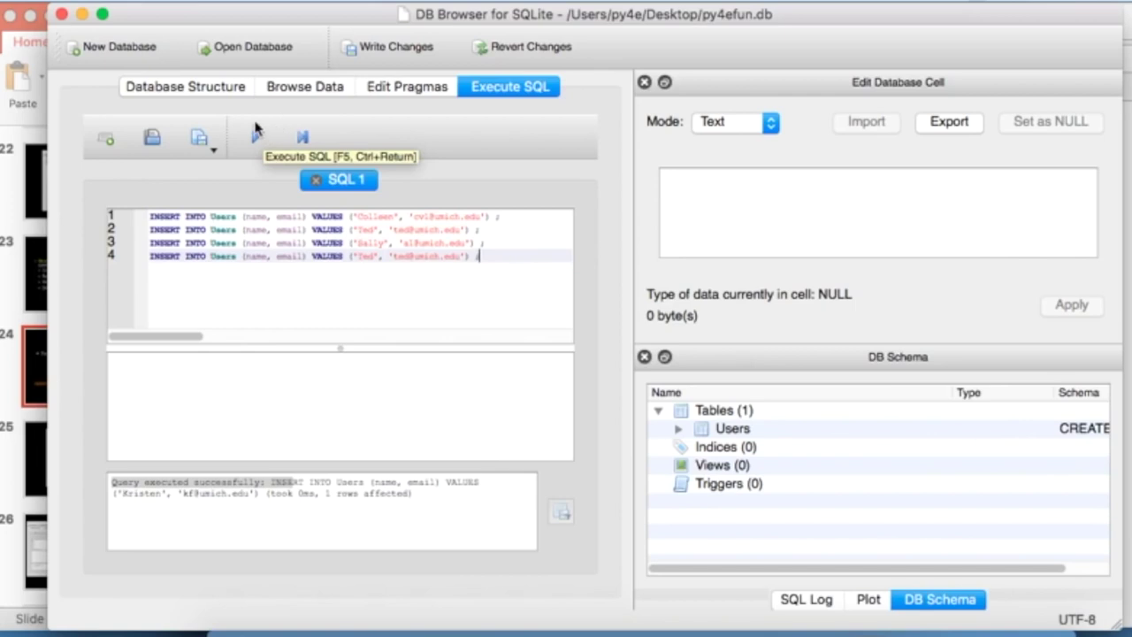
click(257, 139)
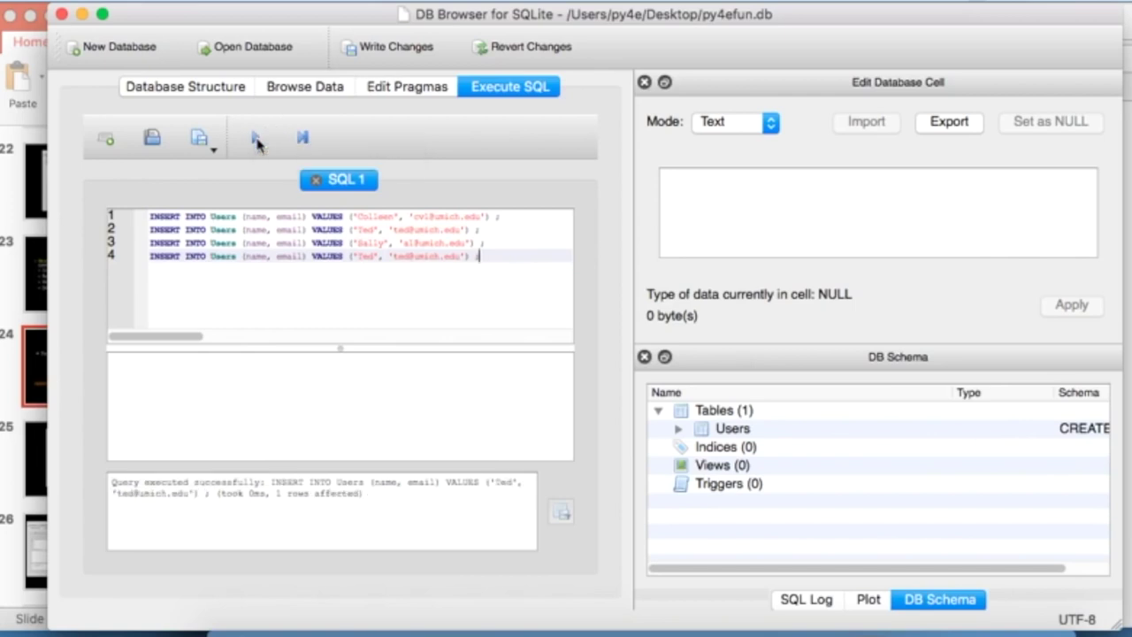
click(273, 88)
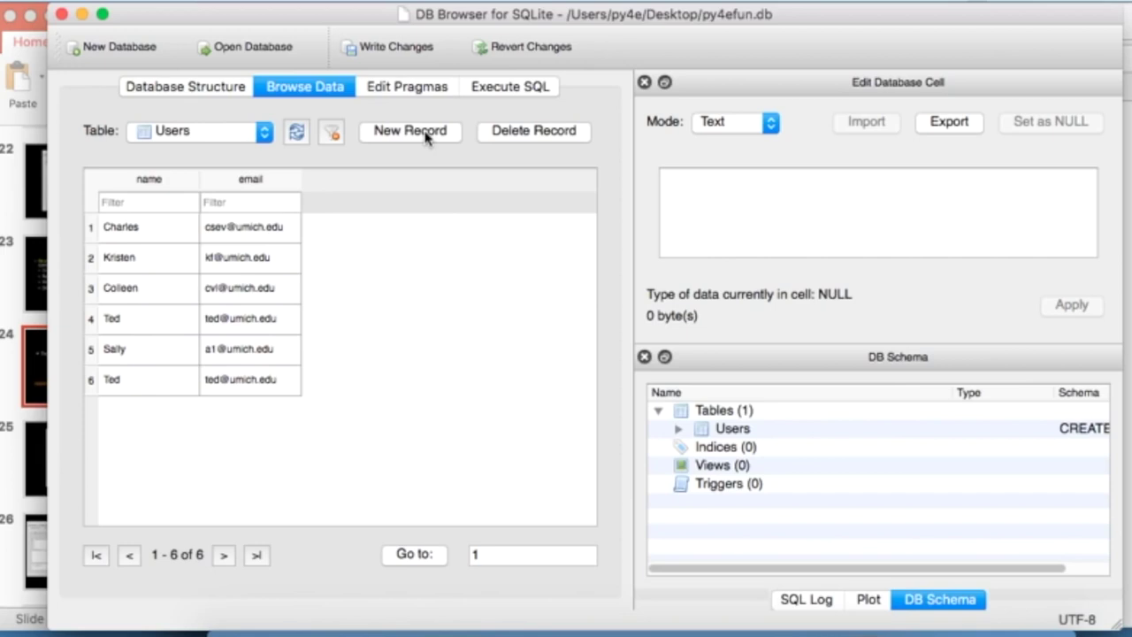
key(super+Tab)
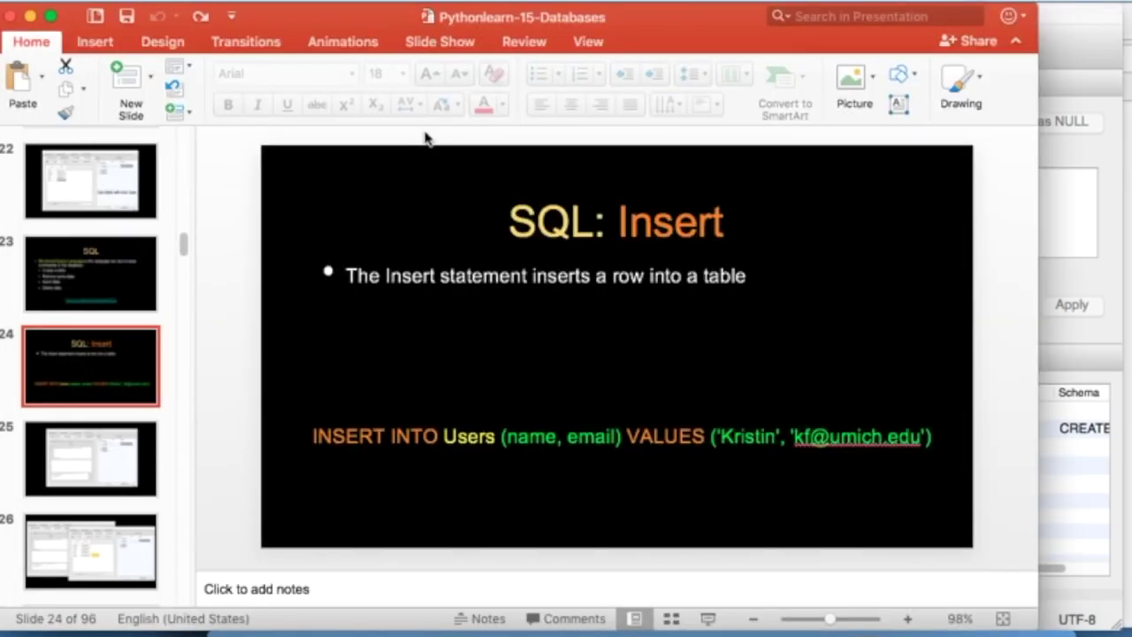
- Advance through the deck to slide 27, SQL: Delete
click(111, 448)
key(Down)
key(Down)
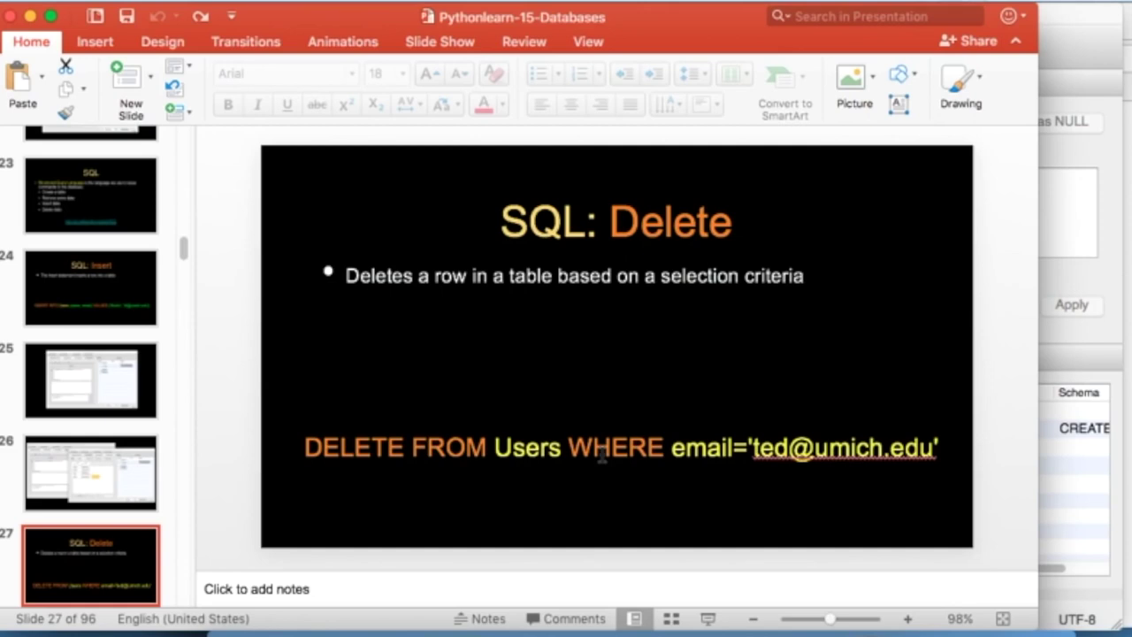
- Replace the old SQL with the slide's DELETE statement, run it, and view the remaining rows
triple_click(601, 451)
key(super+c)
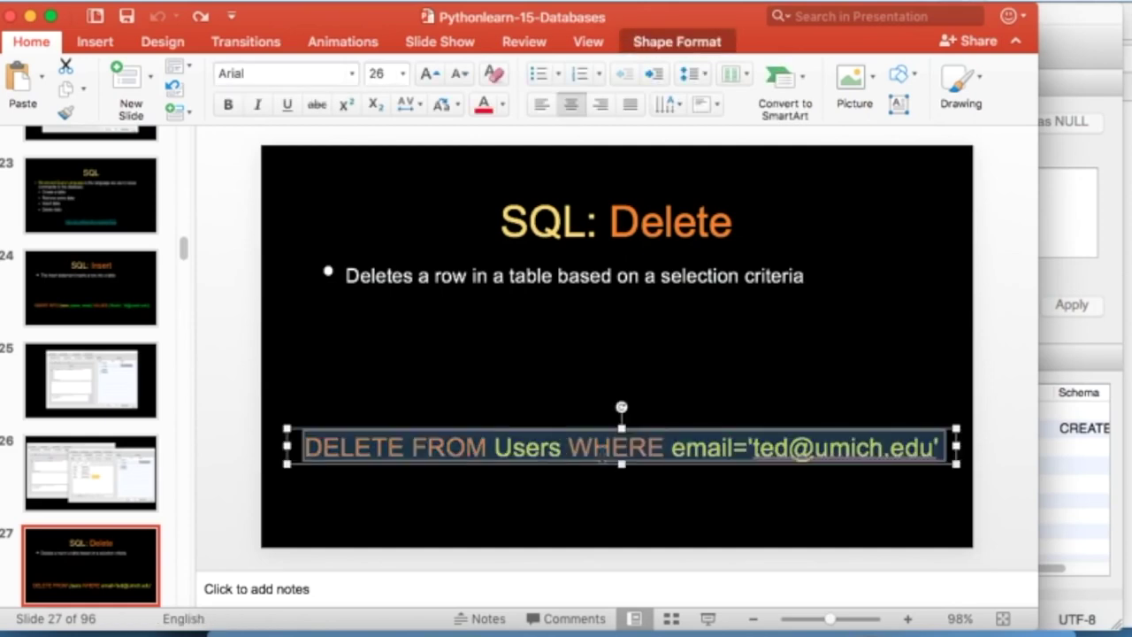
key(super+Tab)
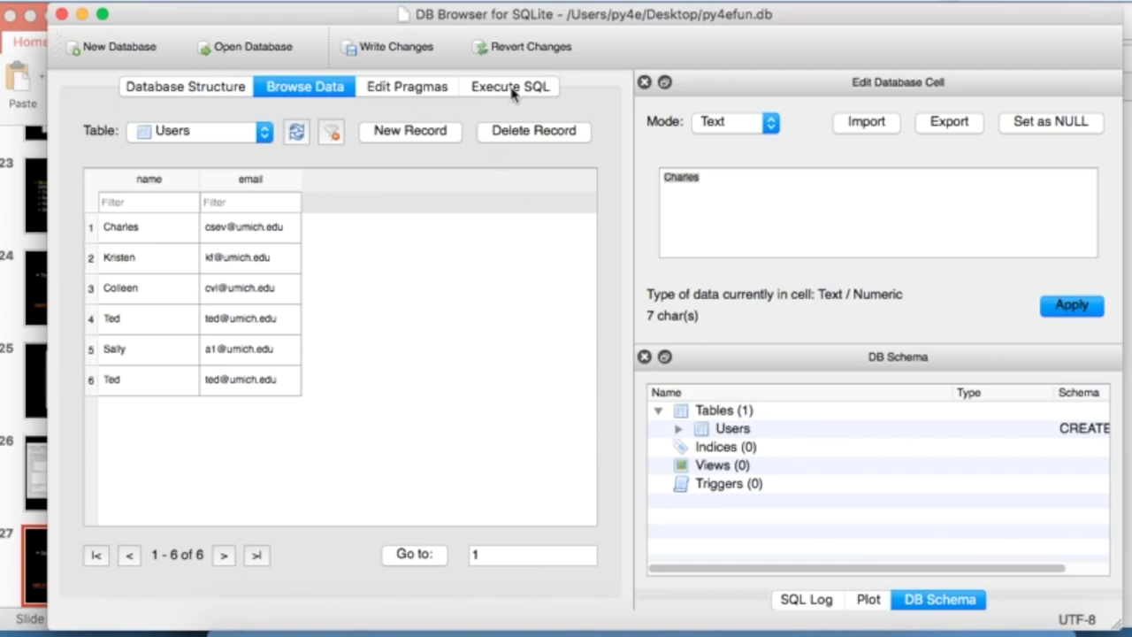
click(513, 88)
click(416, 280)
key(super+a)
key(BackSpace)
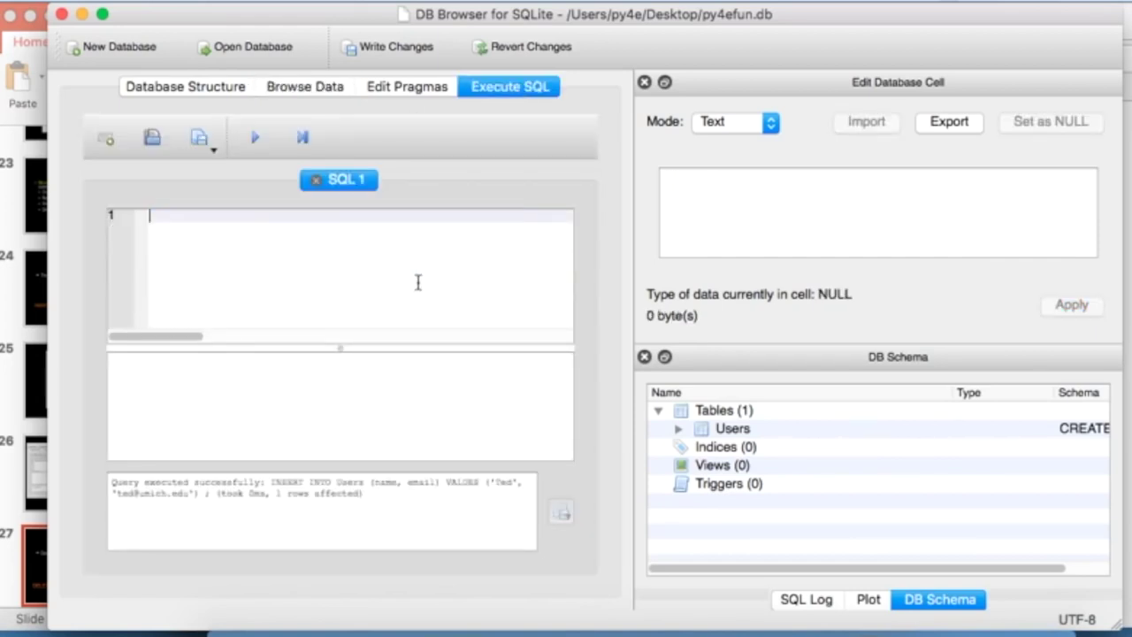
key(super+v)
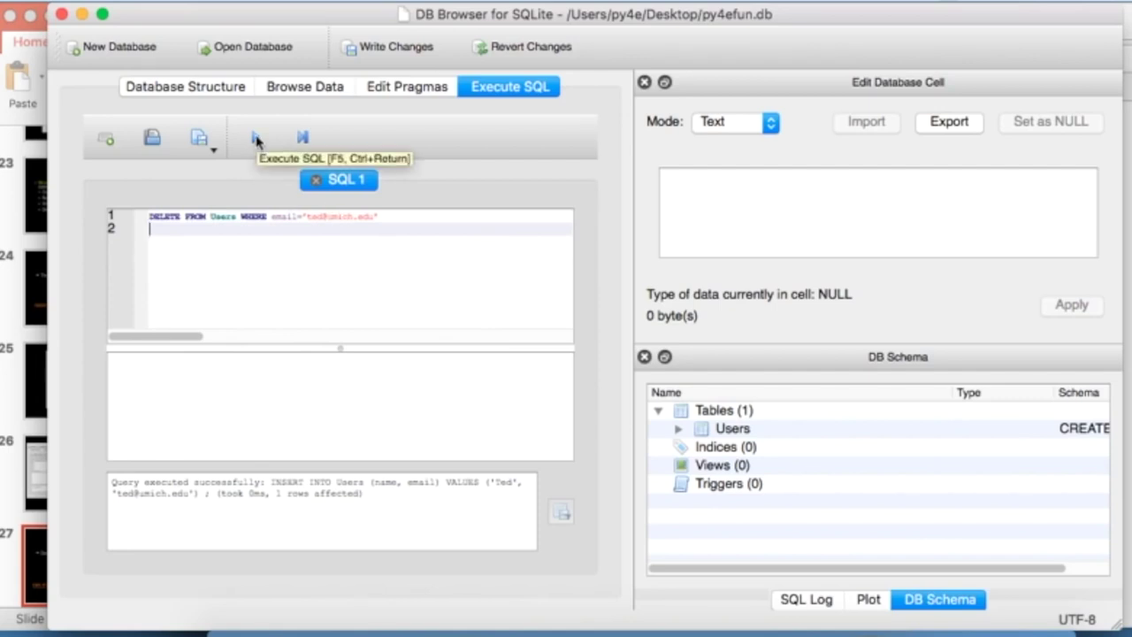
click(256, 139)
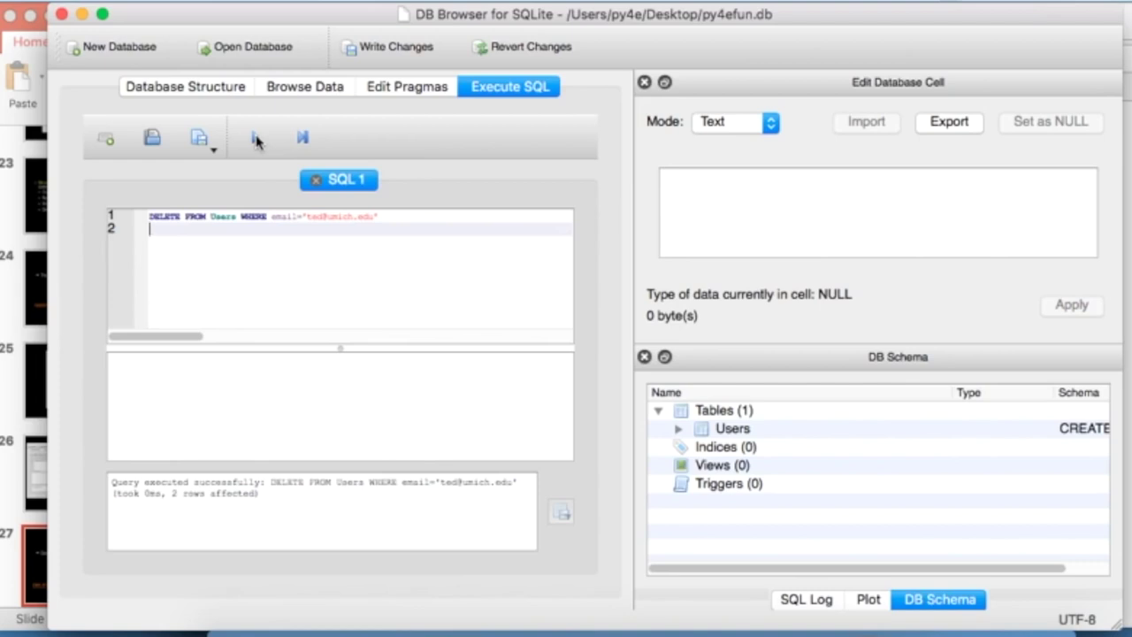
click(314, 87)
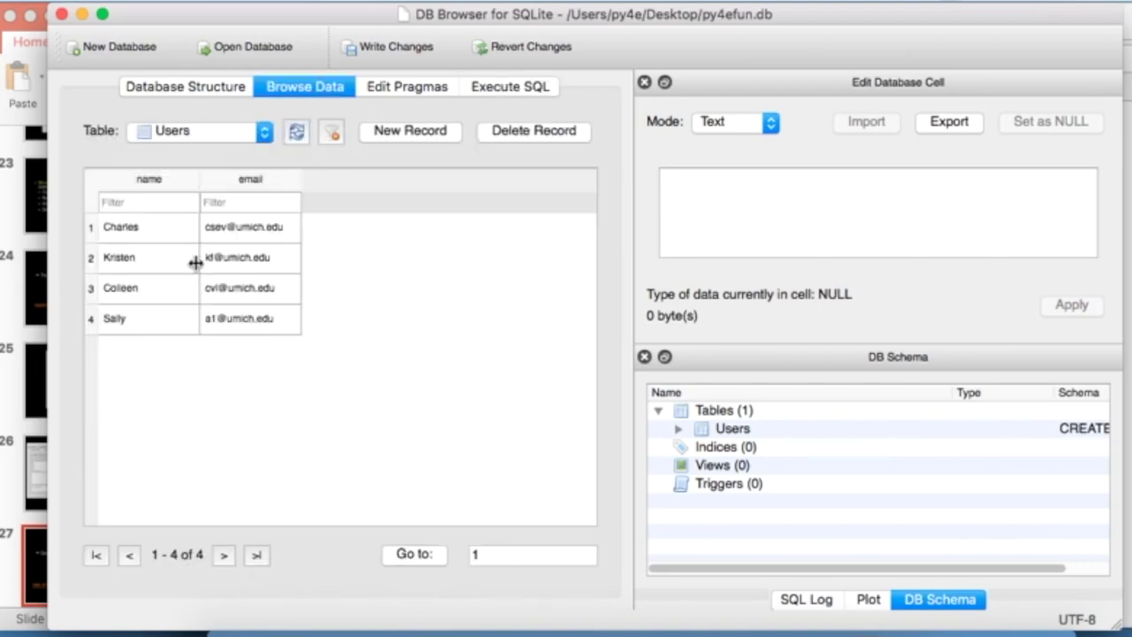
- Move to the SQL: Update slide and draw ink above its UPDATE statement
key(super+Tab)
key(Down)
key(Down)
key(Down)
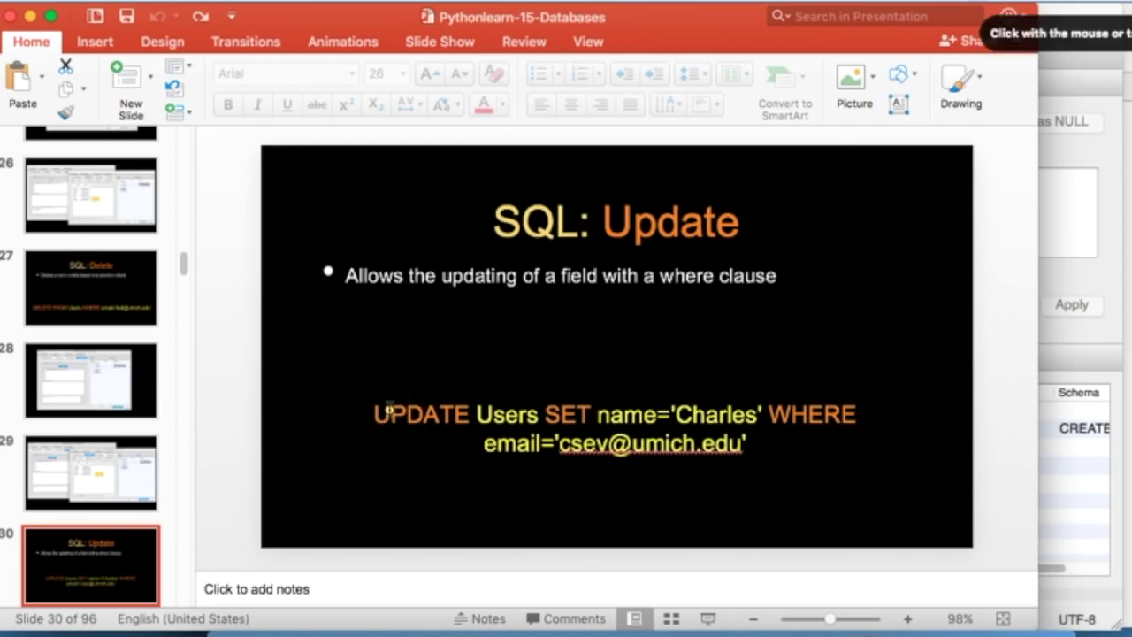
mouse_move(371, 376)
mouse_down()
mouse_move(458, 374)
mouse_move(537, 334)
mouse_up()
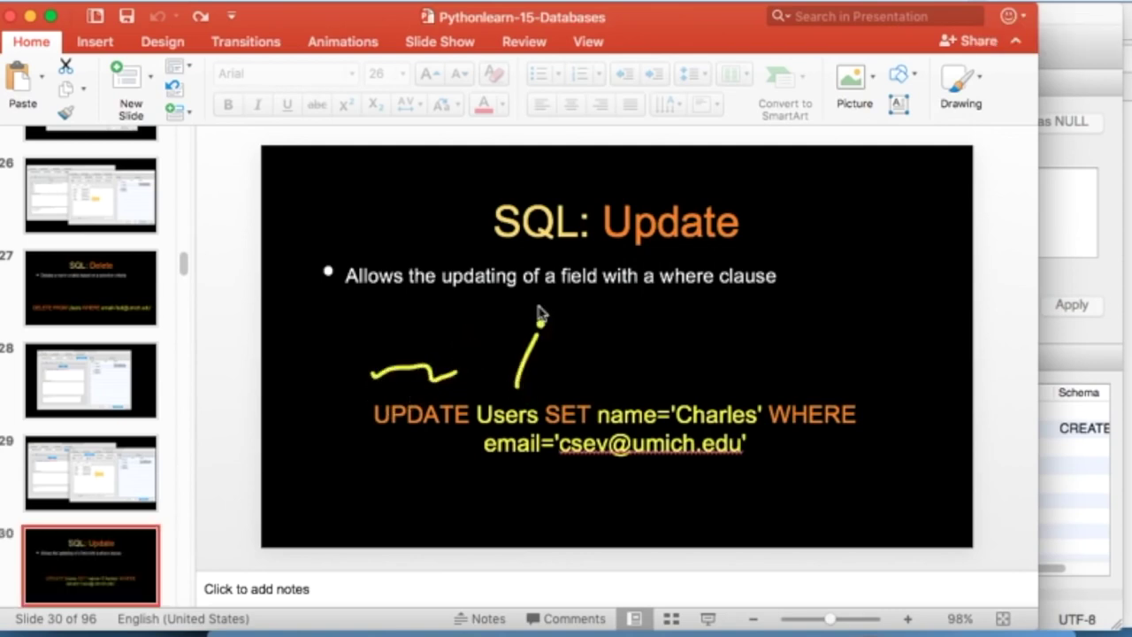
- Add more ink marks across the SQL: Update slide
mouse_move(557, 377)
mouse_down()
mouse_move(597, 367)
mouse_move(650, 320)
mouse_up()
drag(715, 375, 716, 317)
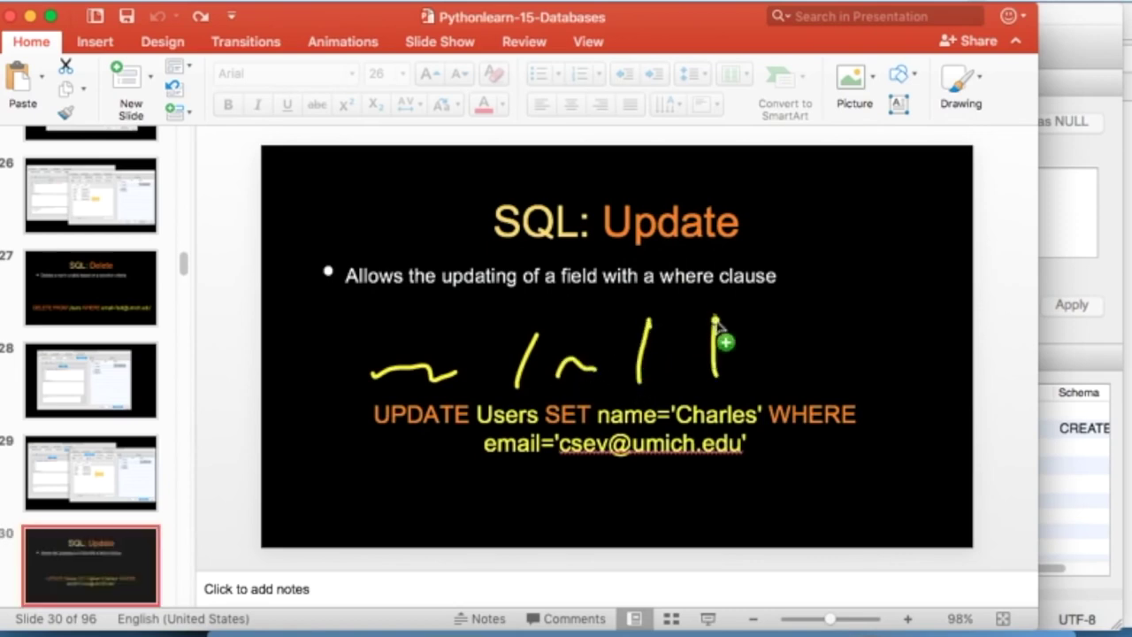
drag(804, 386, 818, 309)
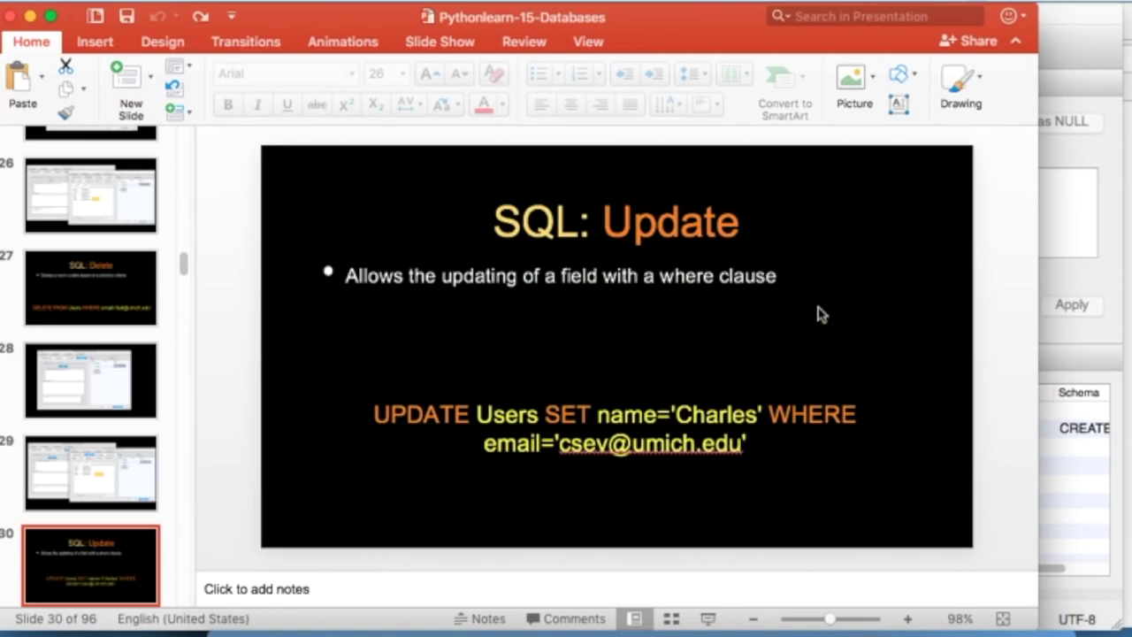
- Select both lines of the UPDATE statement on the slide and return to DB Browser
click(1105, 184)
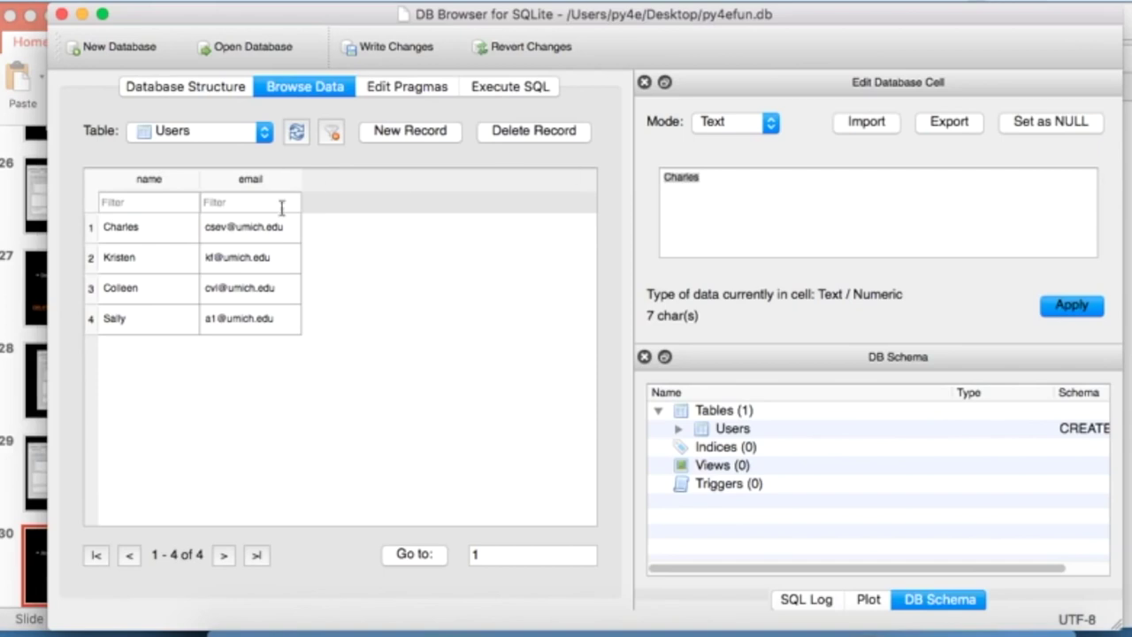
key(super+Tab)
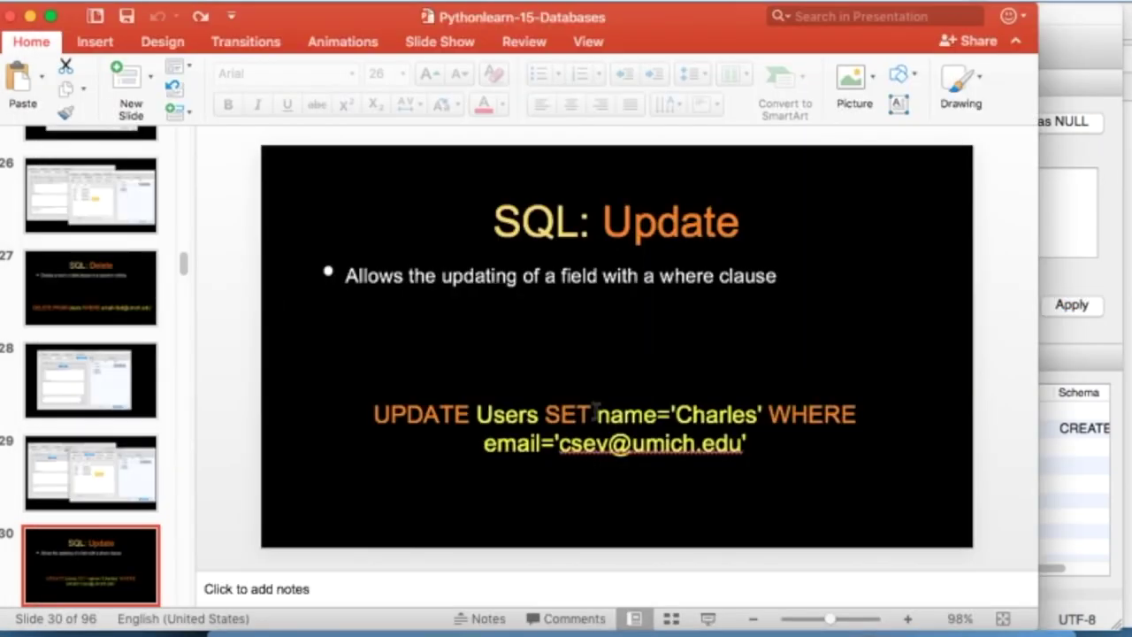
click(765, 442)
drag(766, 442, 274, 415)
key(super+c)
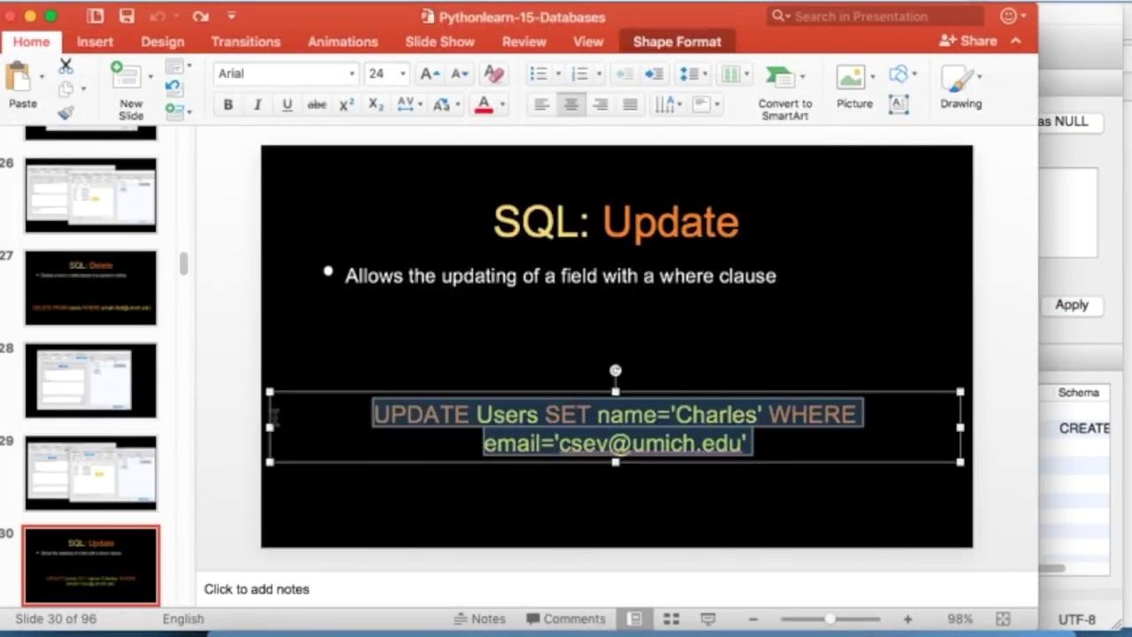
key(super+Tab)
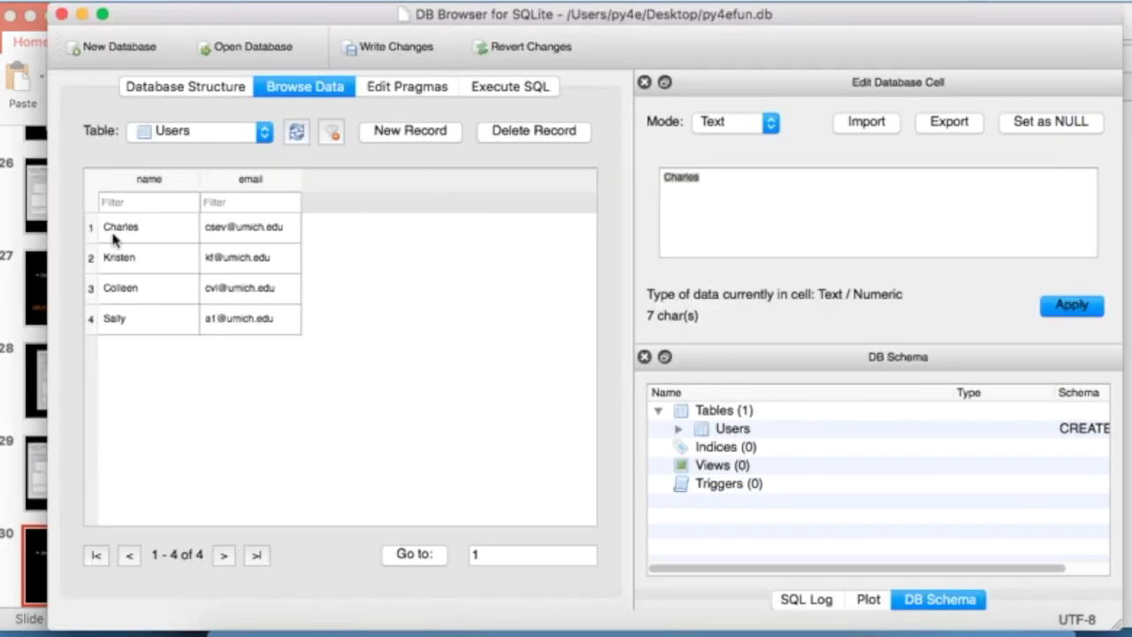
- Run an UPDATE renaming the first user to 'Chuck' and check the Users table data
click(496, 90)
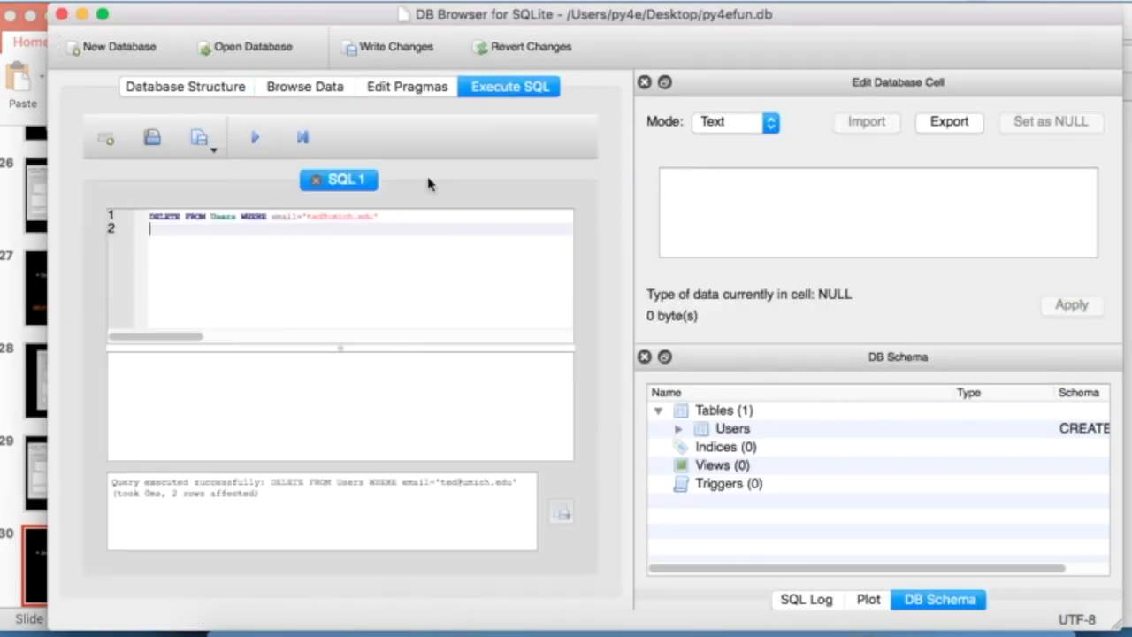
triple_click(393, 216)
key(super+v)
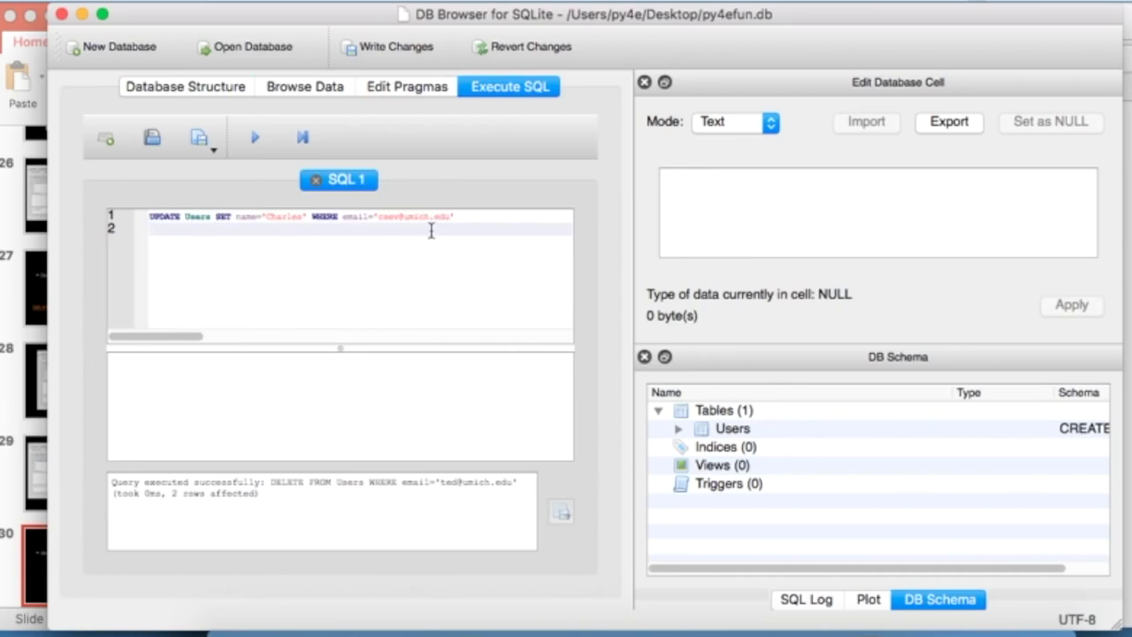
double_click(285, 216)
text(Chuck)
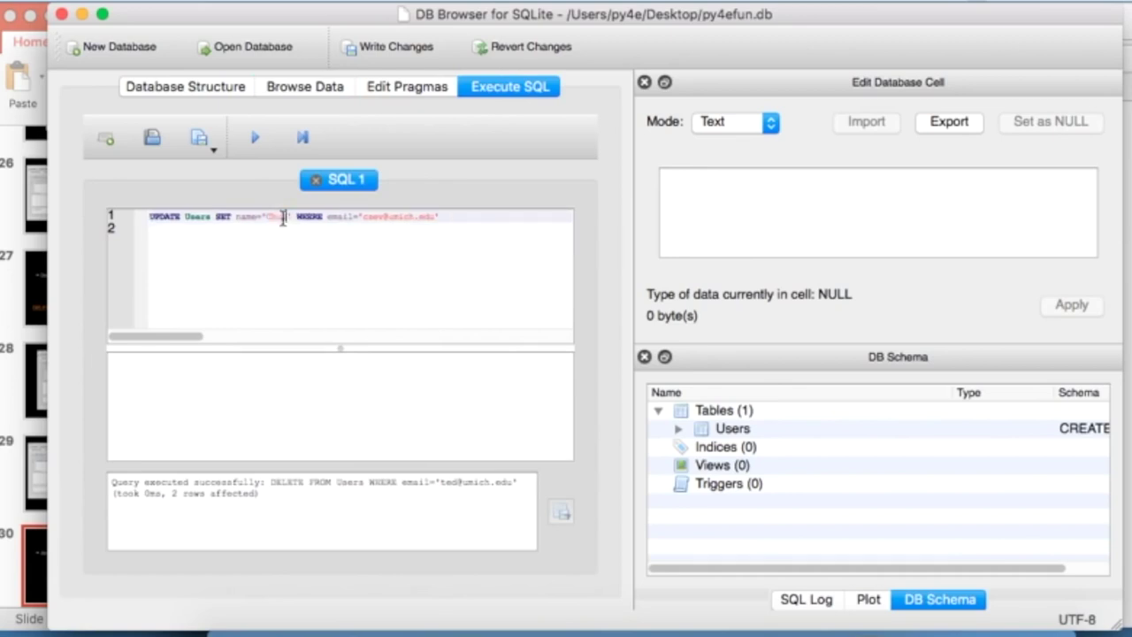
click(255, 142)
click(311, 90)
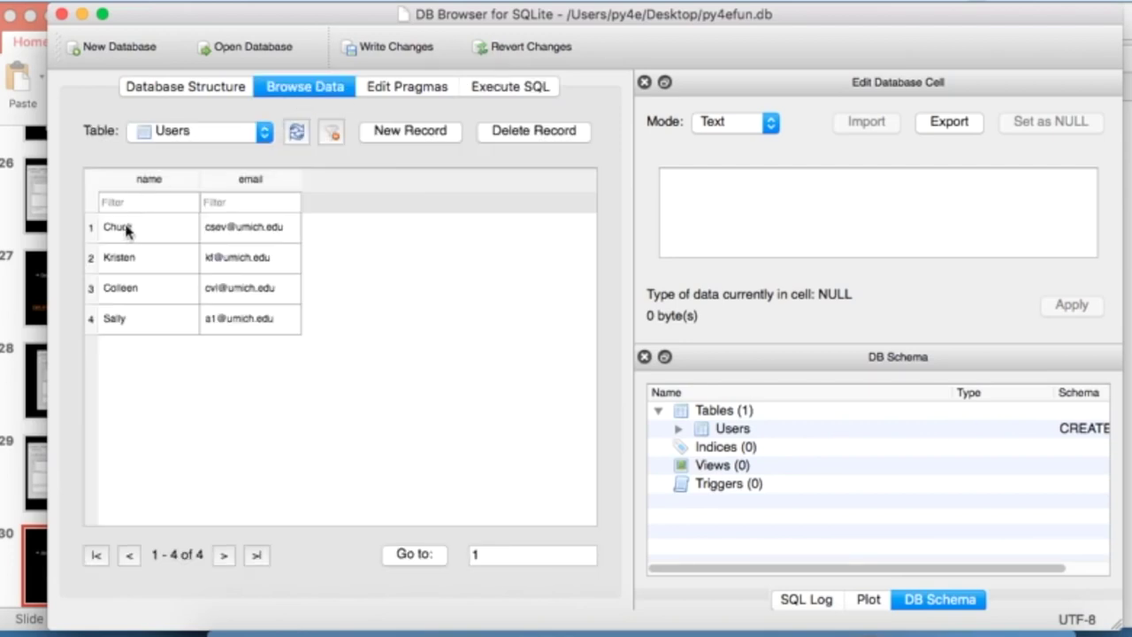
- Return to PowerPoint and advance to slide 33, 'Retrieving Records: Select'
key(super+Tab)
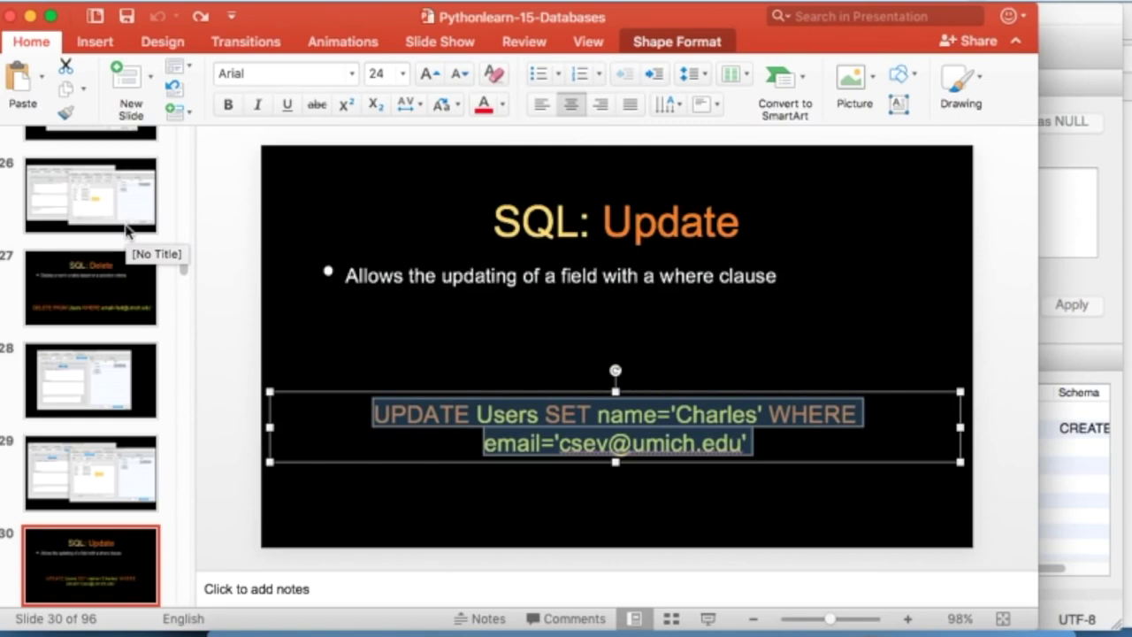
click(416, 513)
click(118, 566)
key(Down)
key(Down)
key(Down)
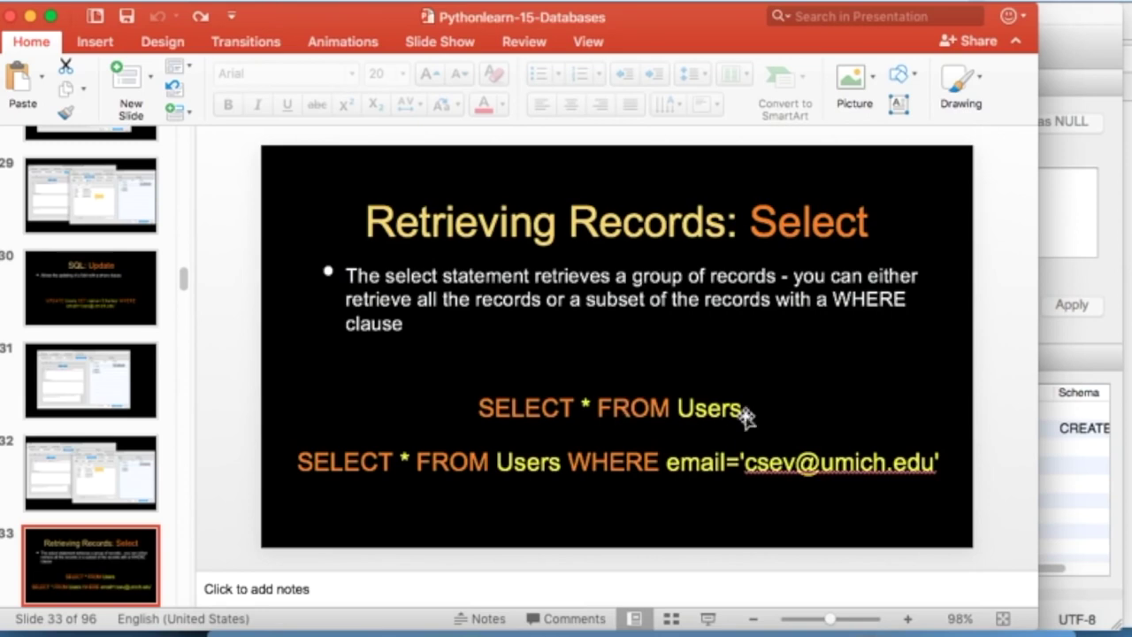
- Replace the UPDATE query with SELECT * FROM Users copied from the slide and review the rows
triple_click(708, 405)
key(super+c)
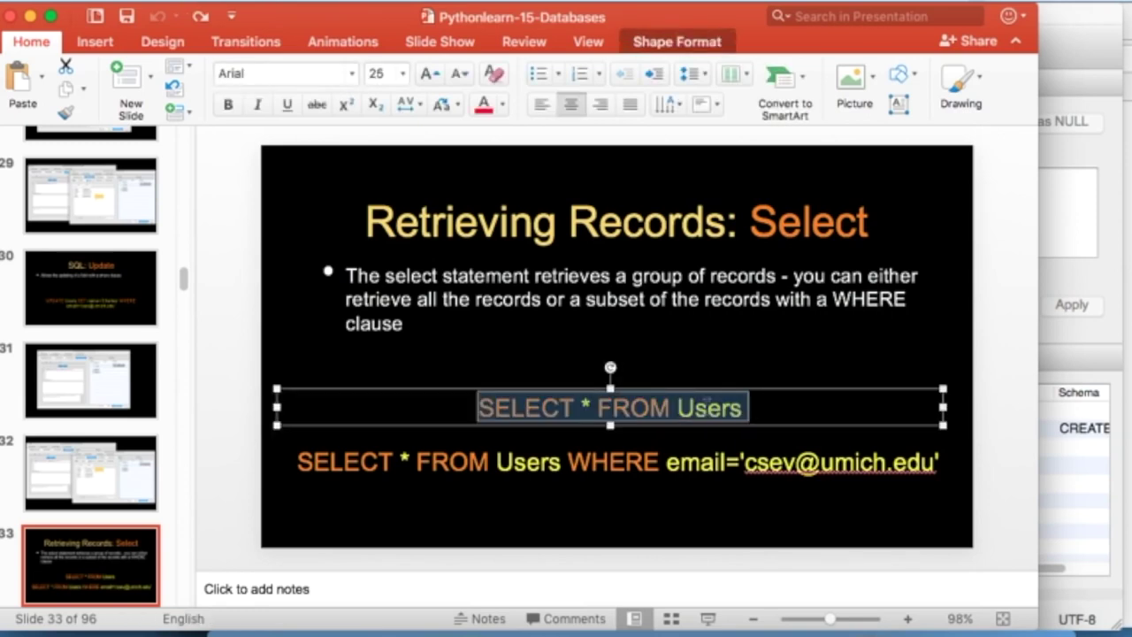
click(1050, 288)
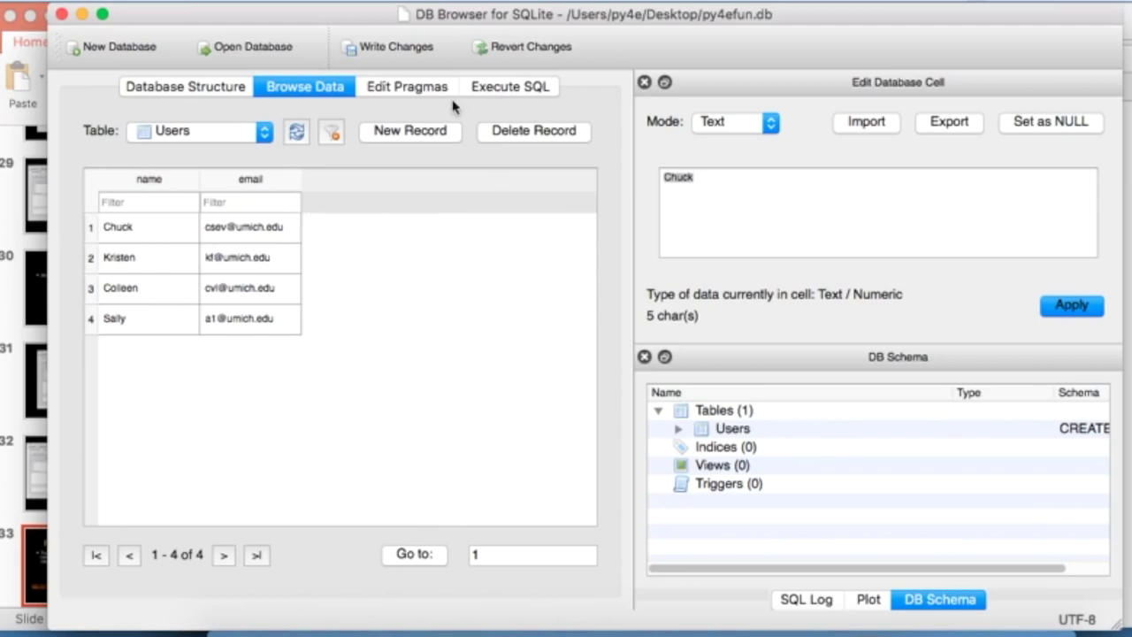
click(511, 86)
click(367, 231)
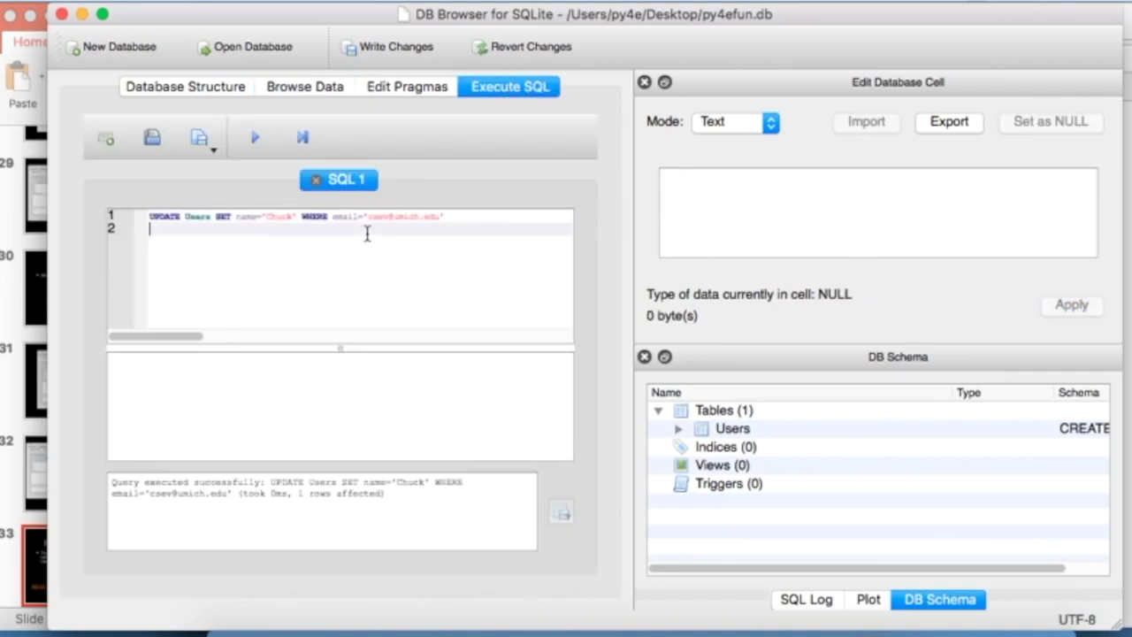
key(super+a)
key(super+v)
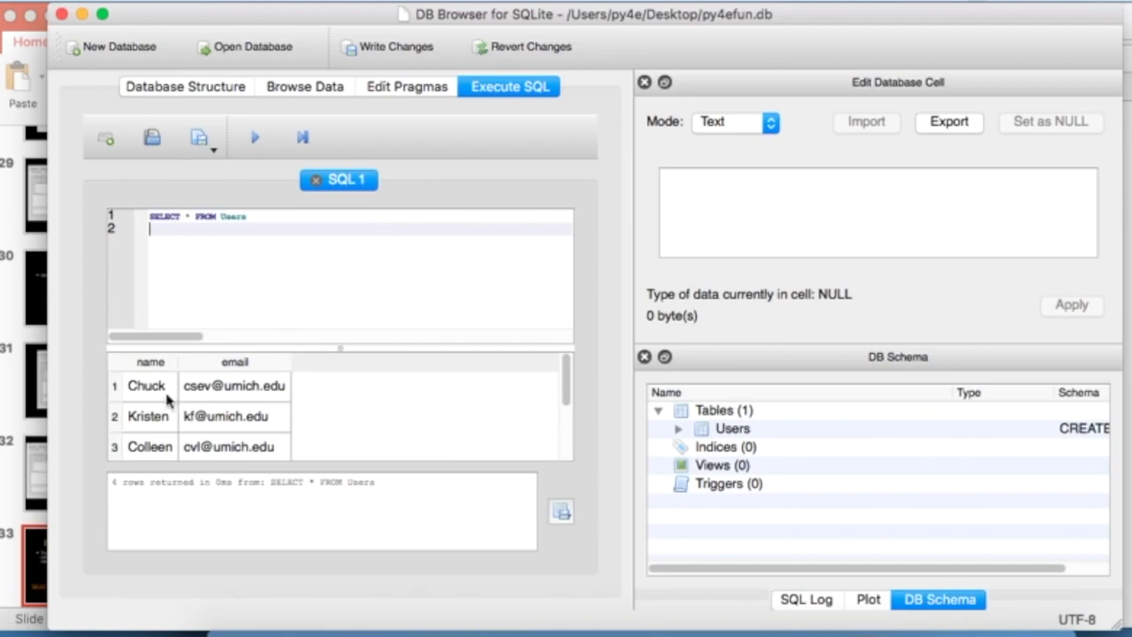
scroll(421, 383, down, 1)
scroll(423, 383, up, 1)
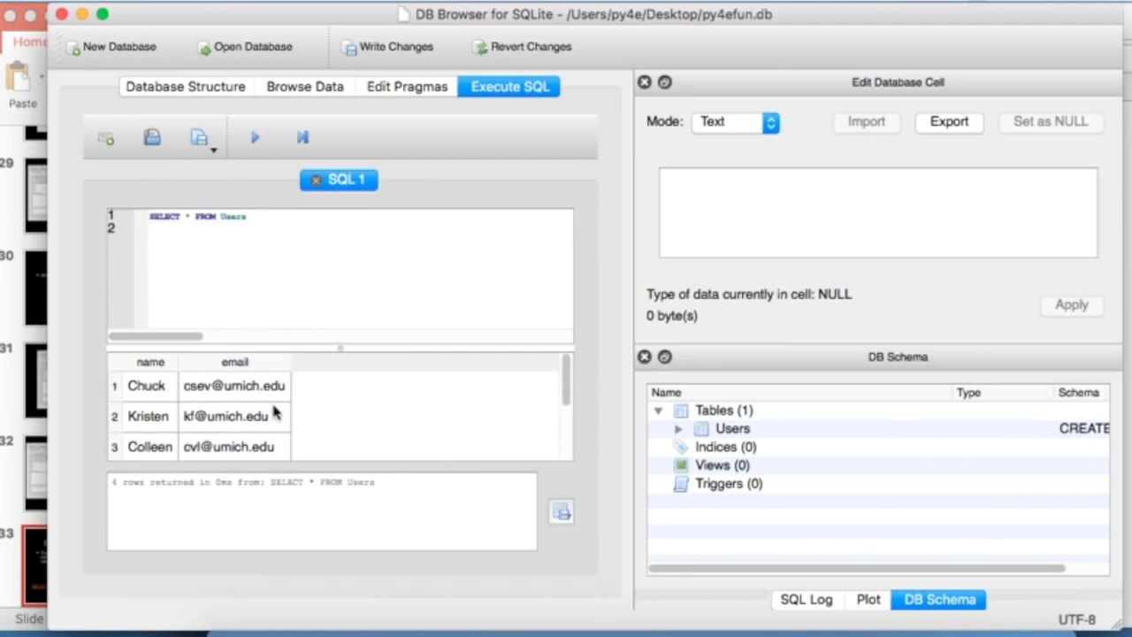
scroll(404, 436, down, 1)
scroll(404, 436, up, 1)
- Run the SELECT with WHERE email example copied from the slide to show one user
key(super+Tab)
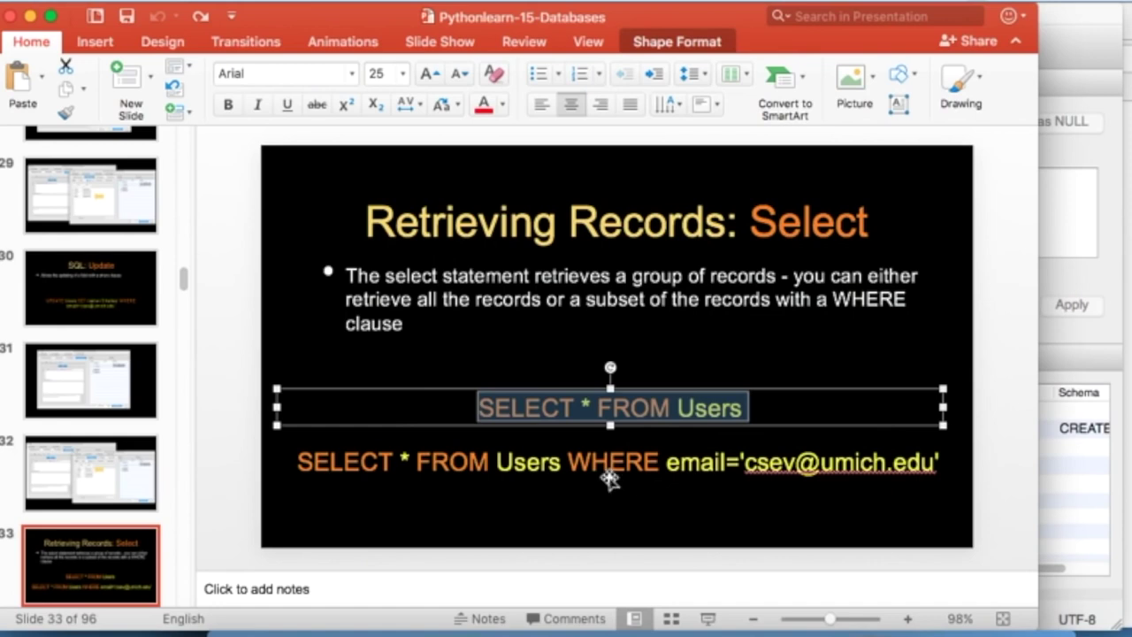
triple_click(594, 451)
key(super+c)
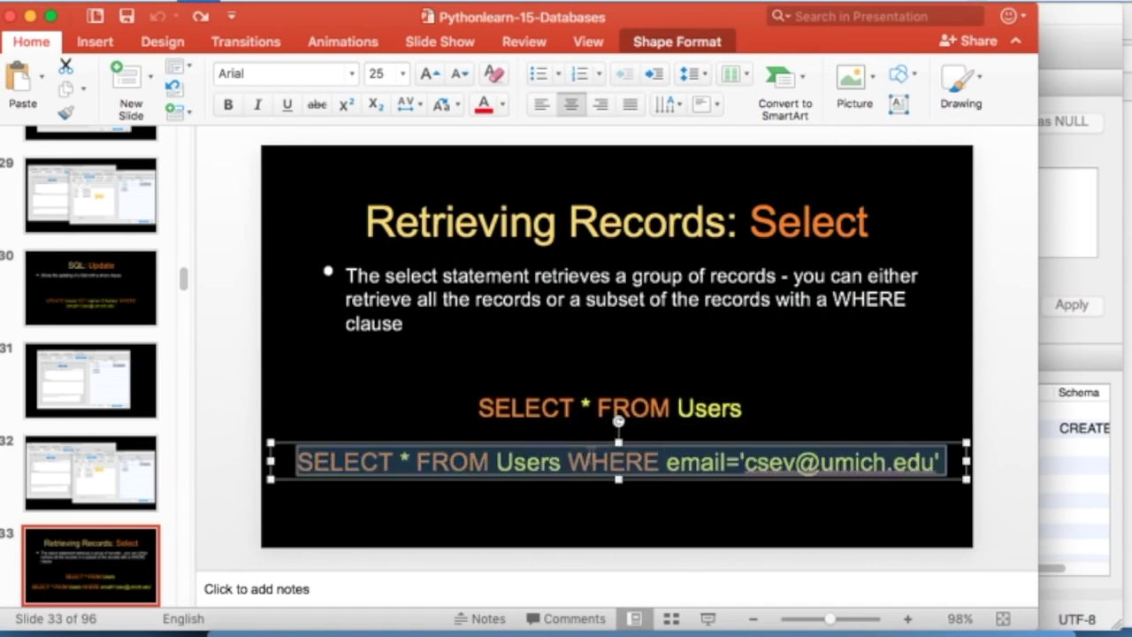
key(super+Tab)
click(395, 237)
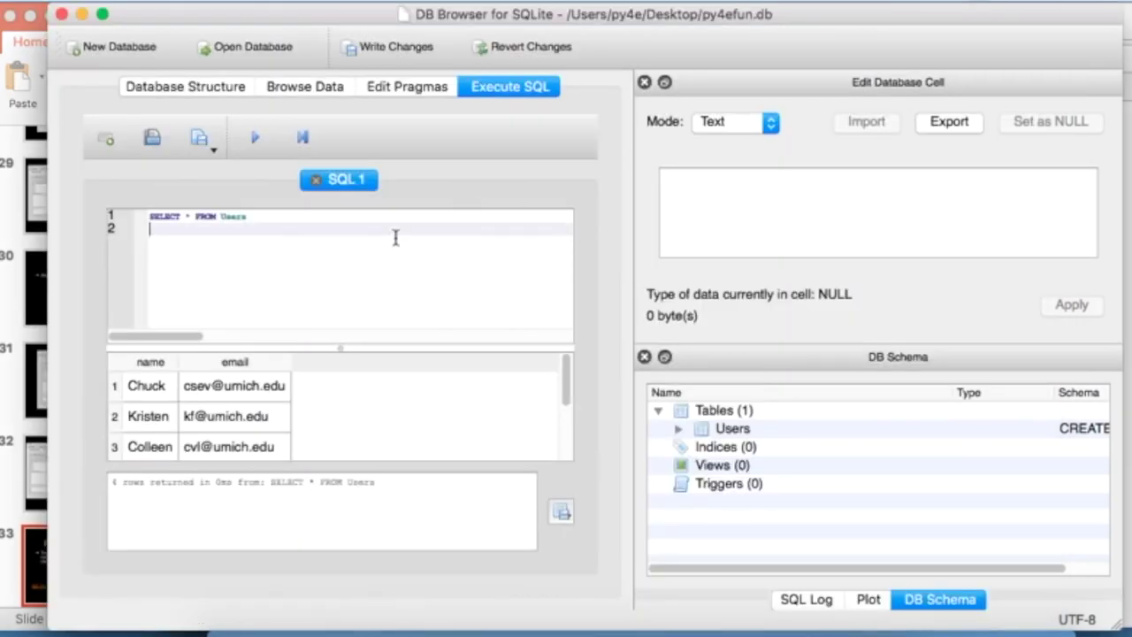
key(super+a)
key(super+v)
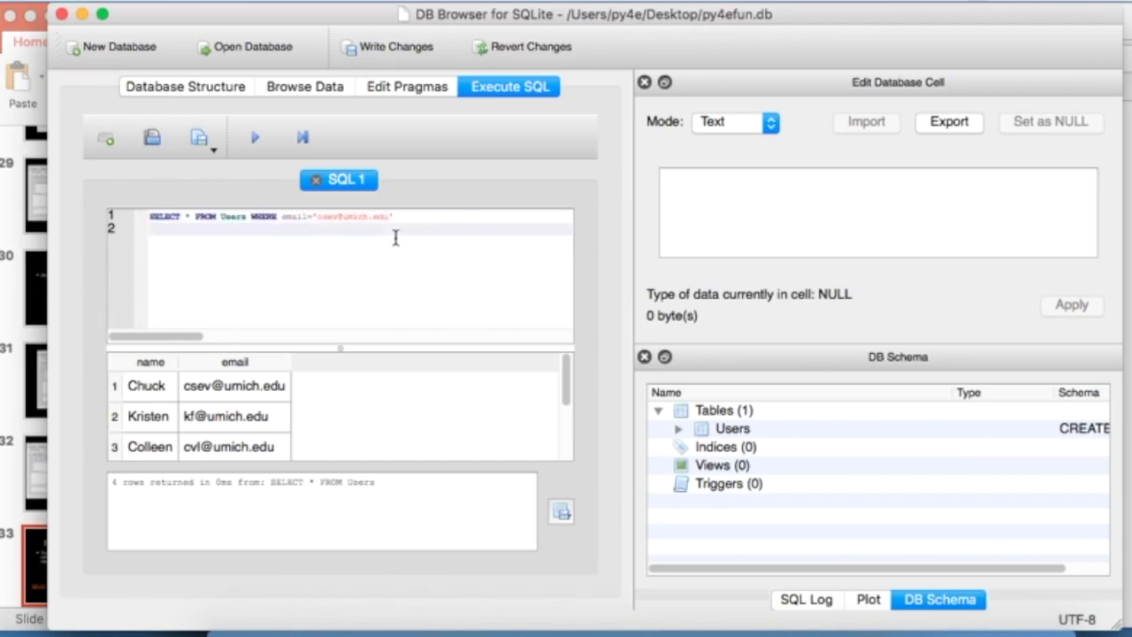
click(256, 138)
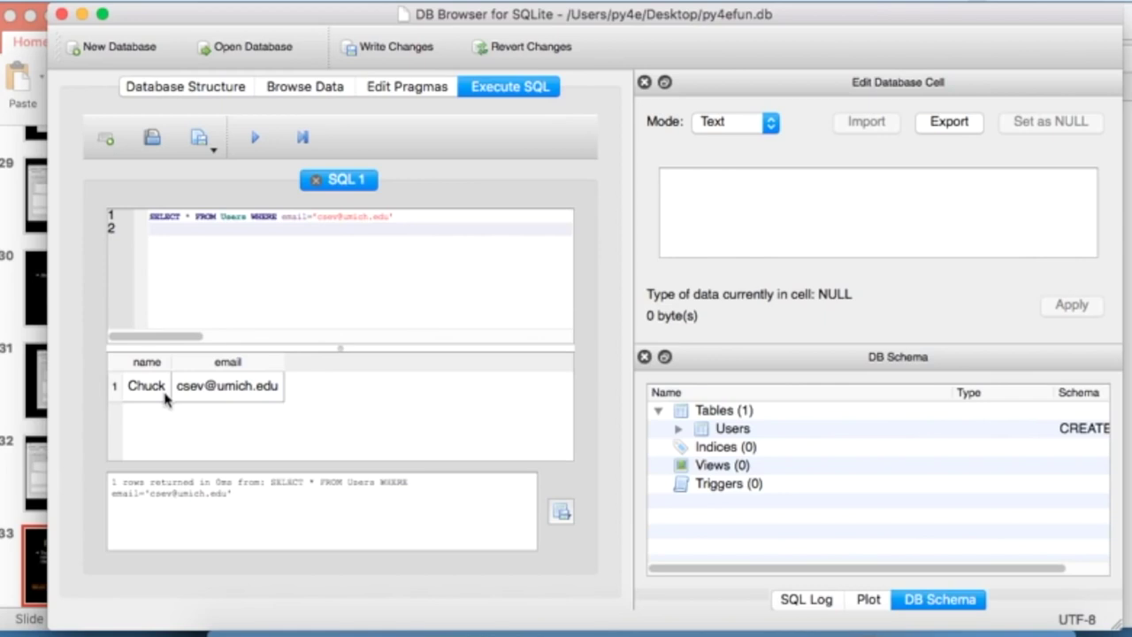
- Return to PowerPoint and advance to slide 36, 'Sorting with ORDER BY'
key(super+Tab)
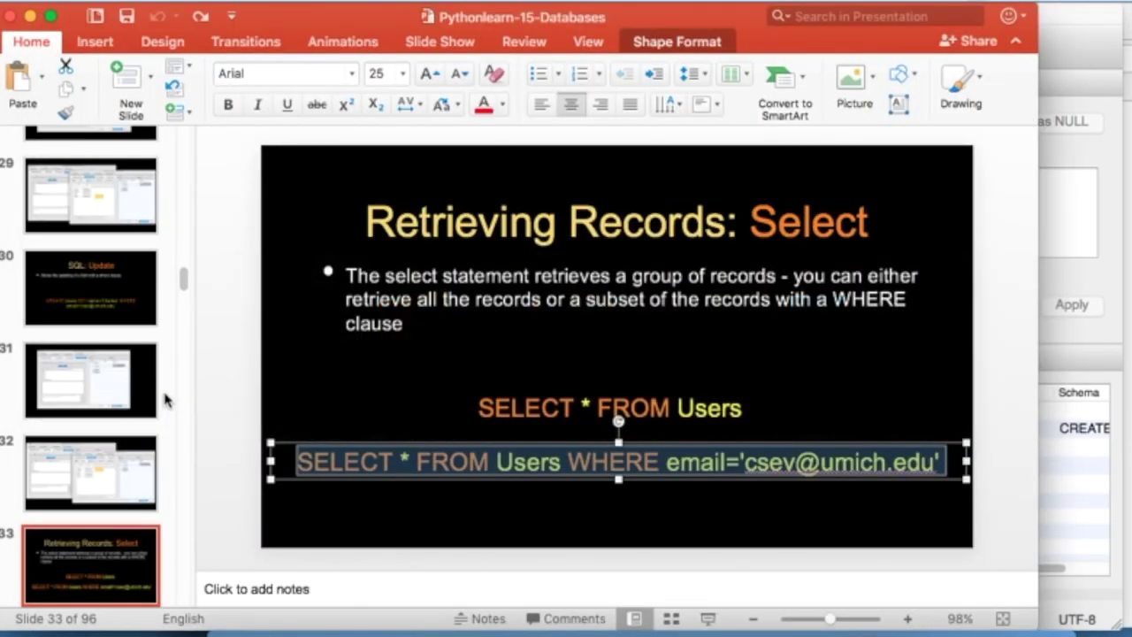
click(97, 572)
key(Down)
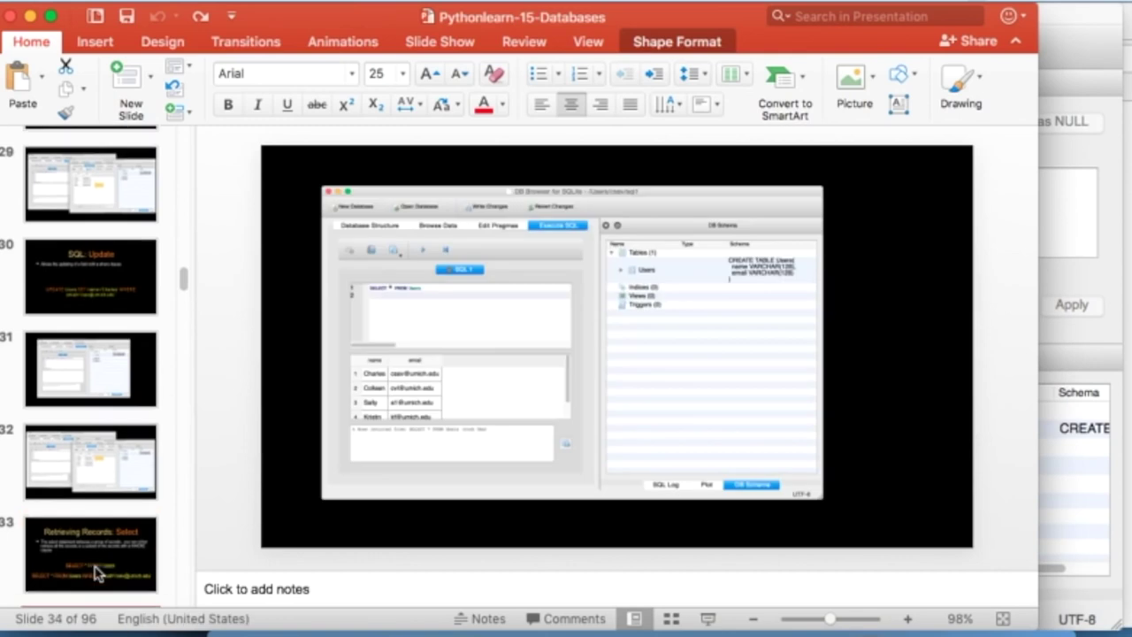
key(Down)
key(Down)
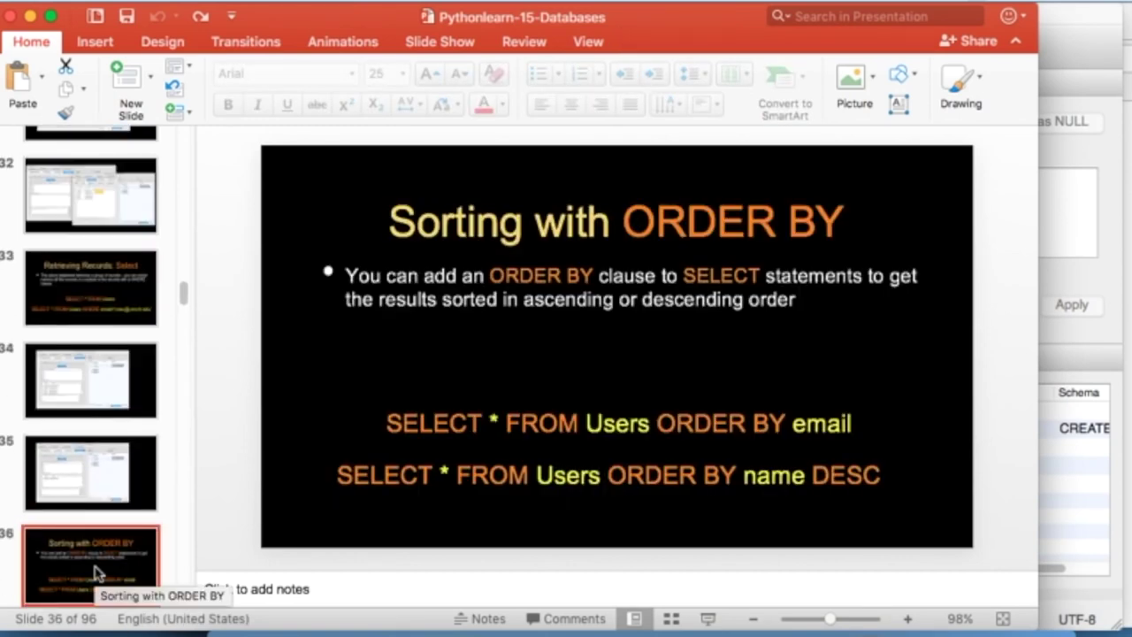
- Run SELECT * FROM Users ORDER BY email, copied from the slide
triple_click(689, 422)
key(super+c)
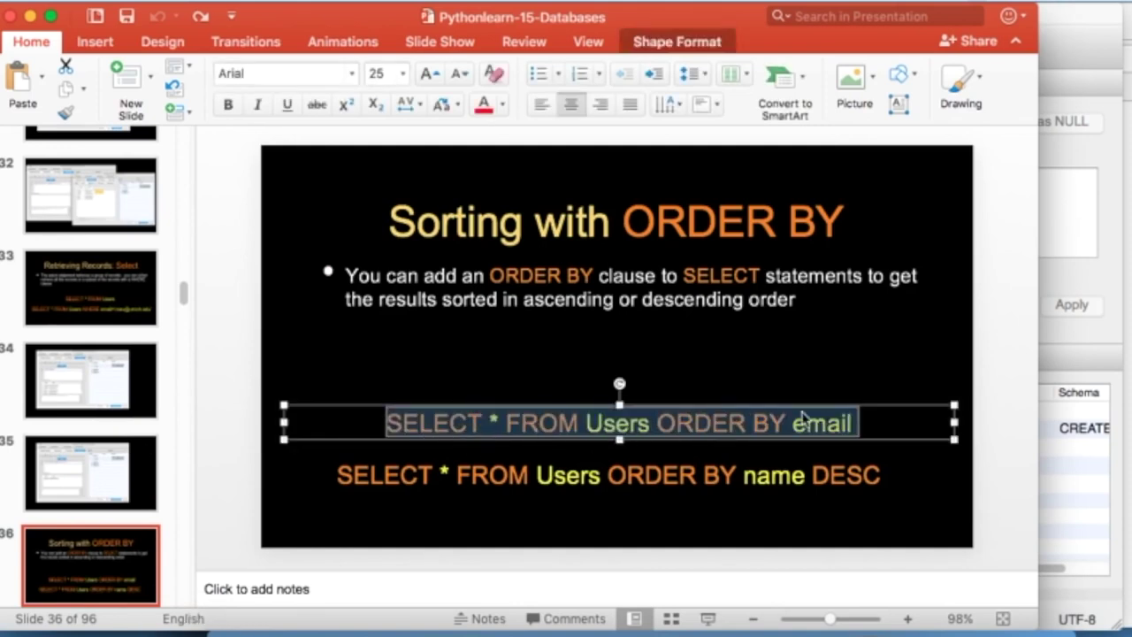
key(super+Tab)
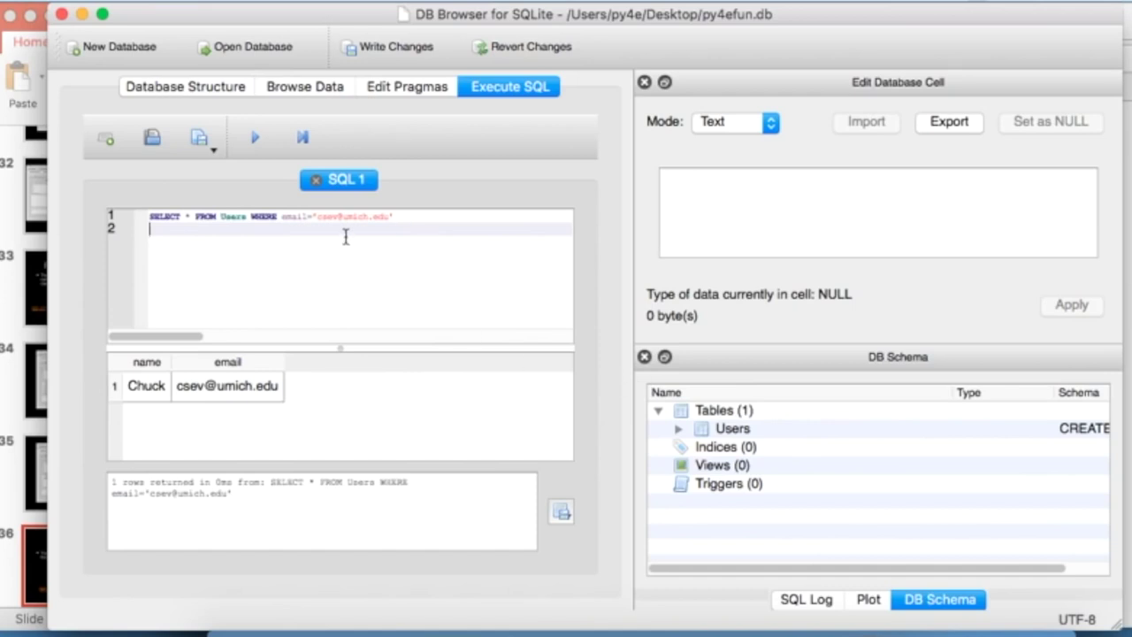
key(super+a)
key(super+v)
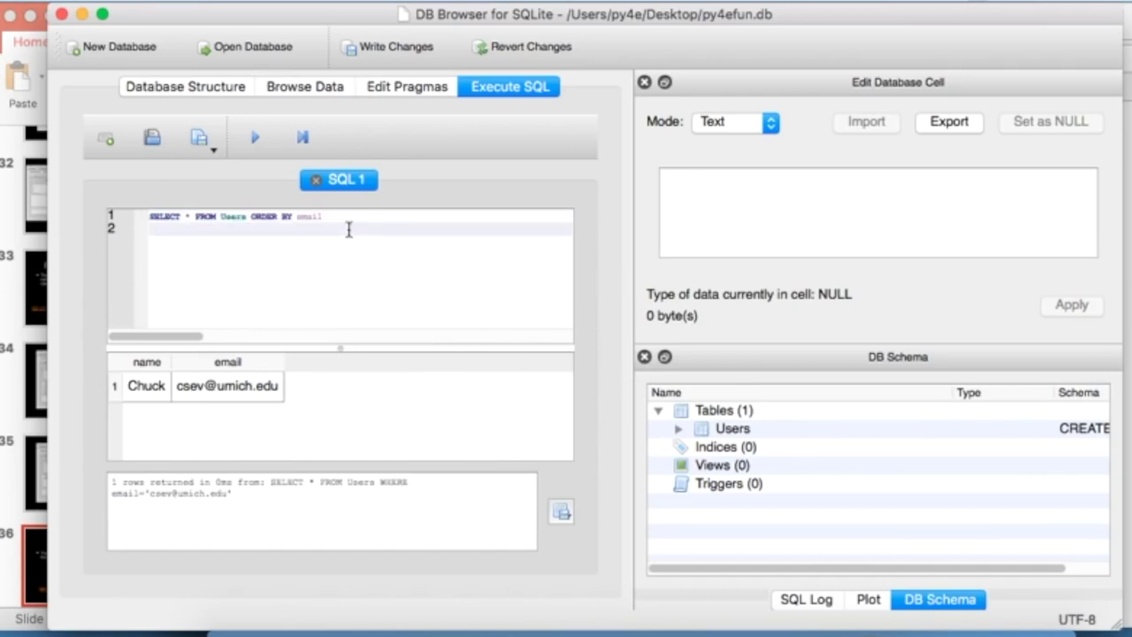
click(255, 140)
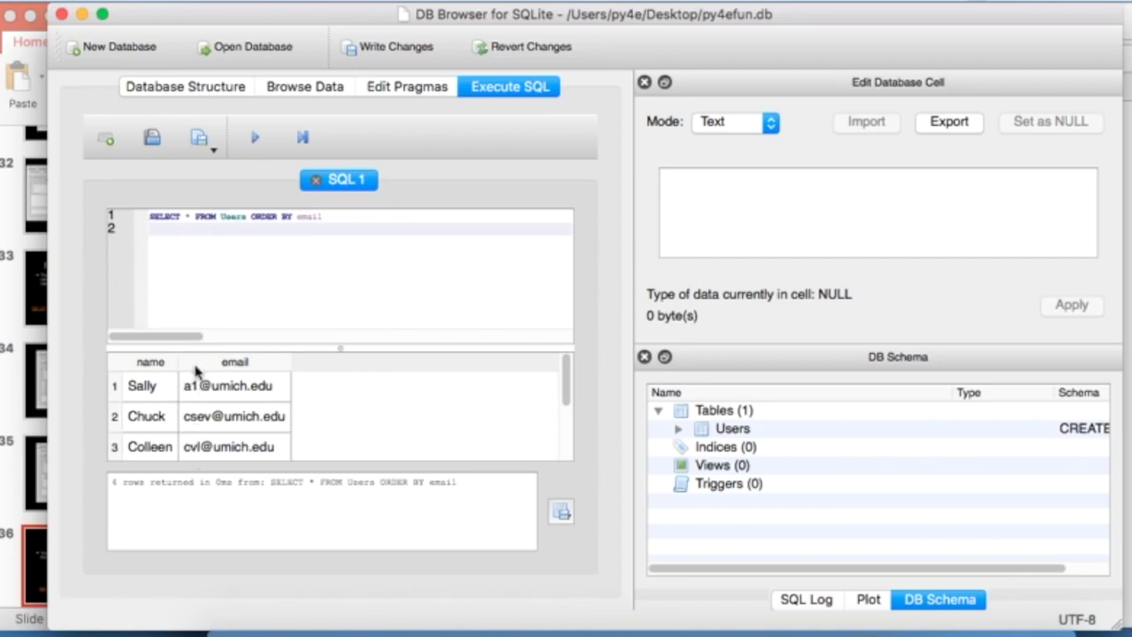
- Change the sort to 'name DESC' and rerun the query
double_click(313, 216)
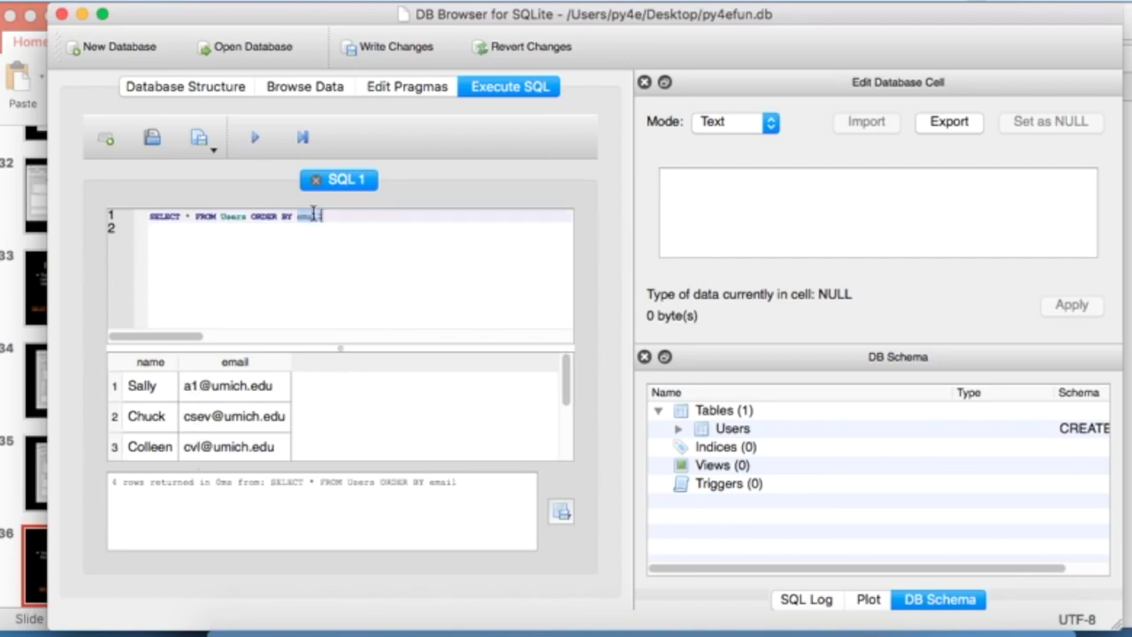
text(name DESC)
click(255, 137)
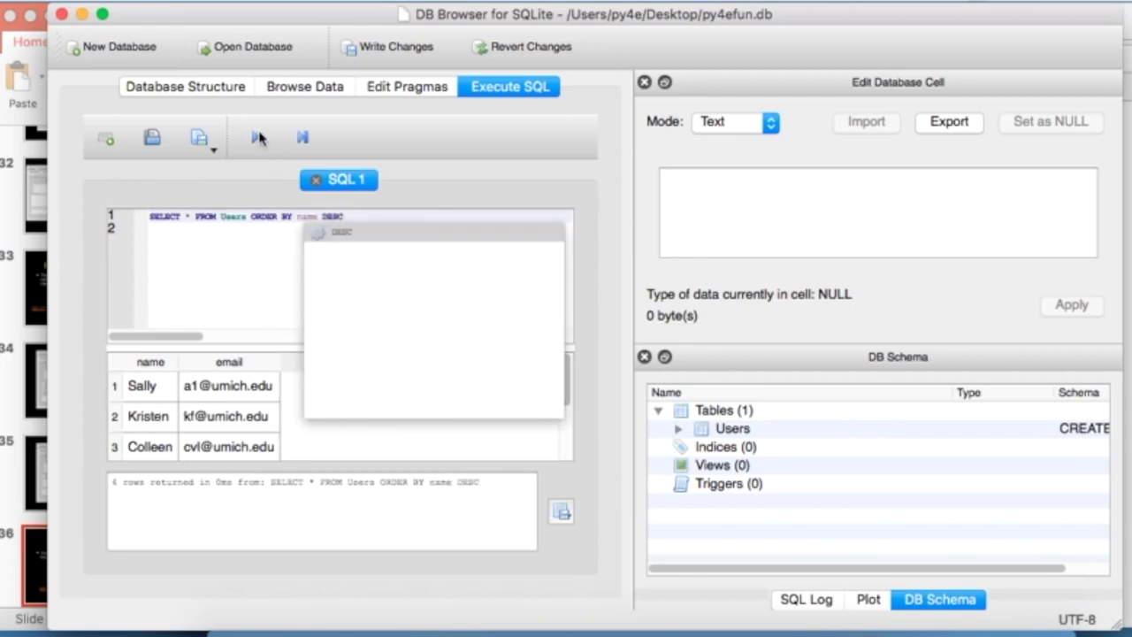
click(230, 294)
scroll(311, 412, down, 1)
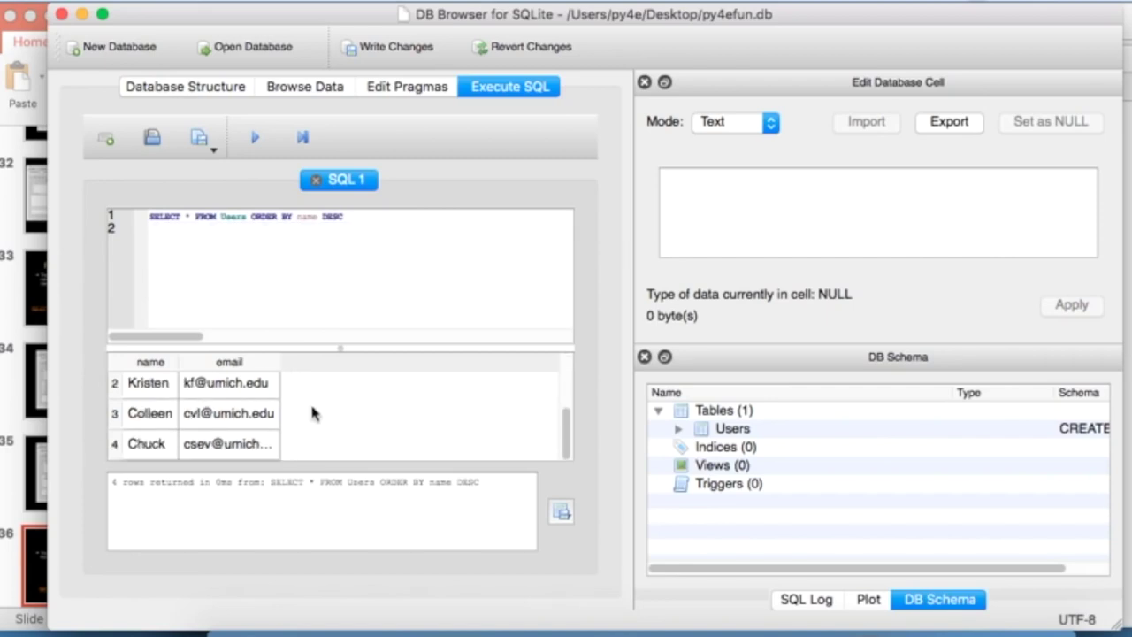
- In PowerPoint, advance to the SQL Summary slide and start the slideshow
key(super+Tab)
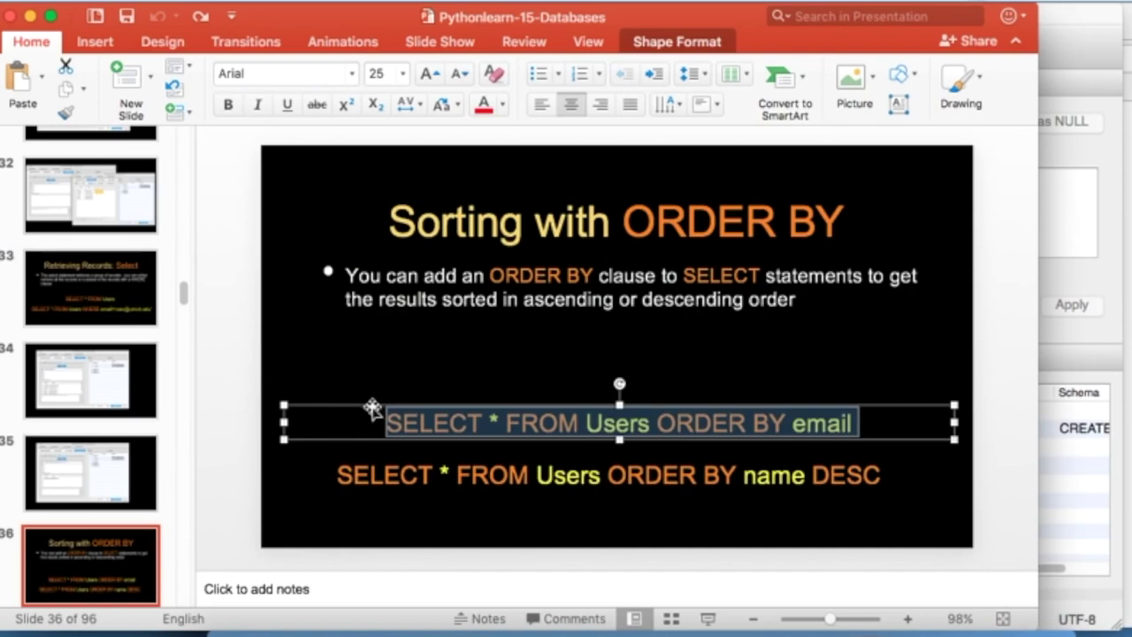
click(131, 546)
key(Down)
key(Down)
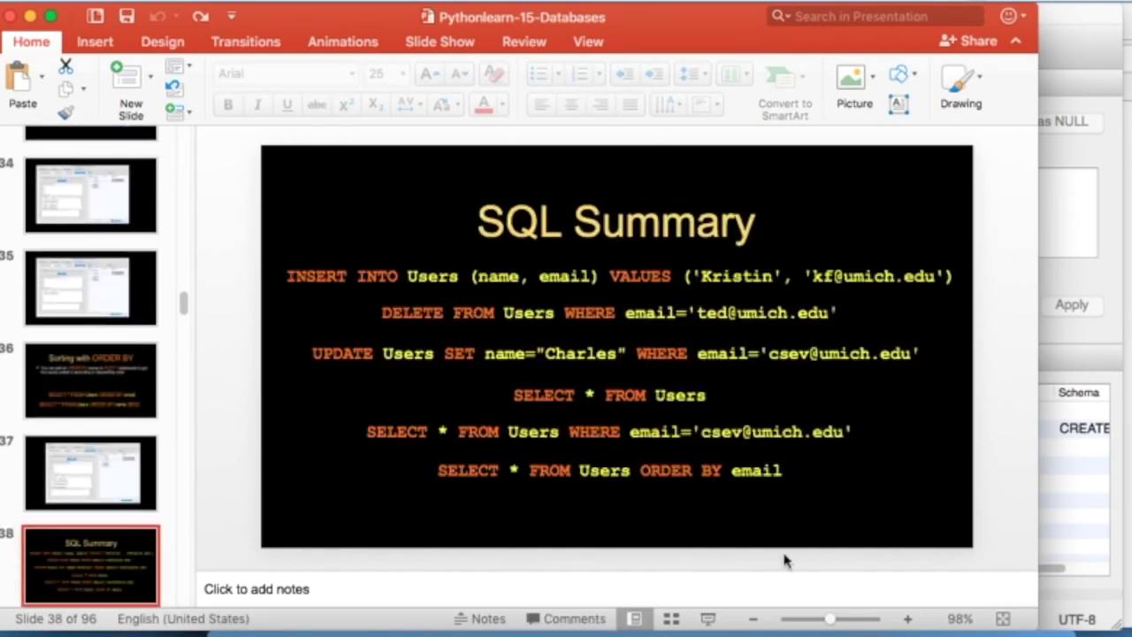
click(712, 619)
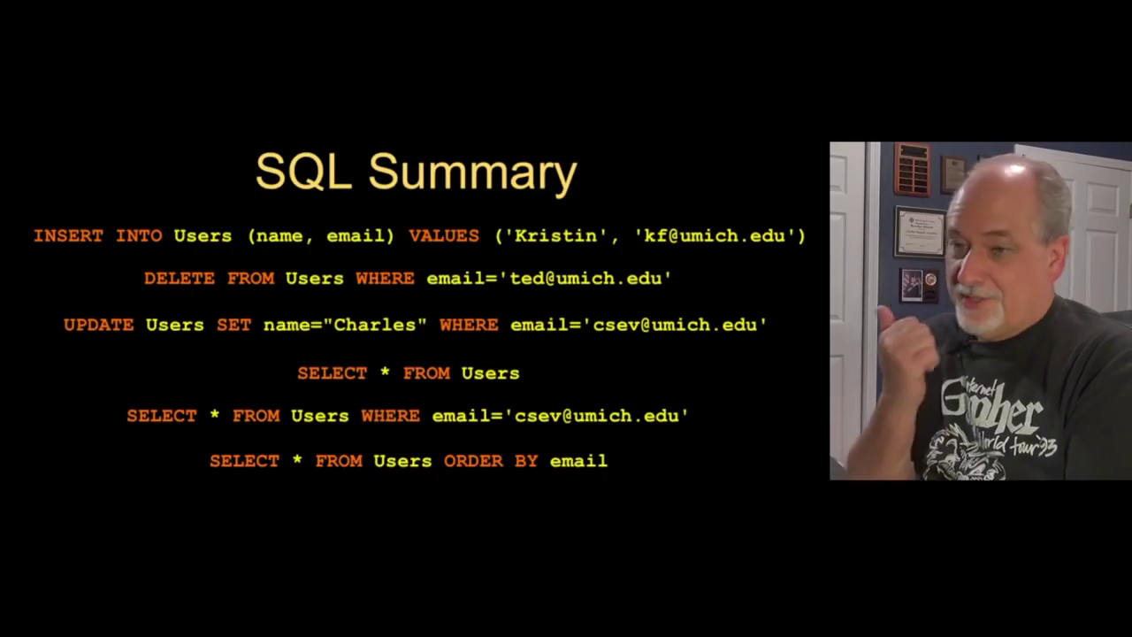
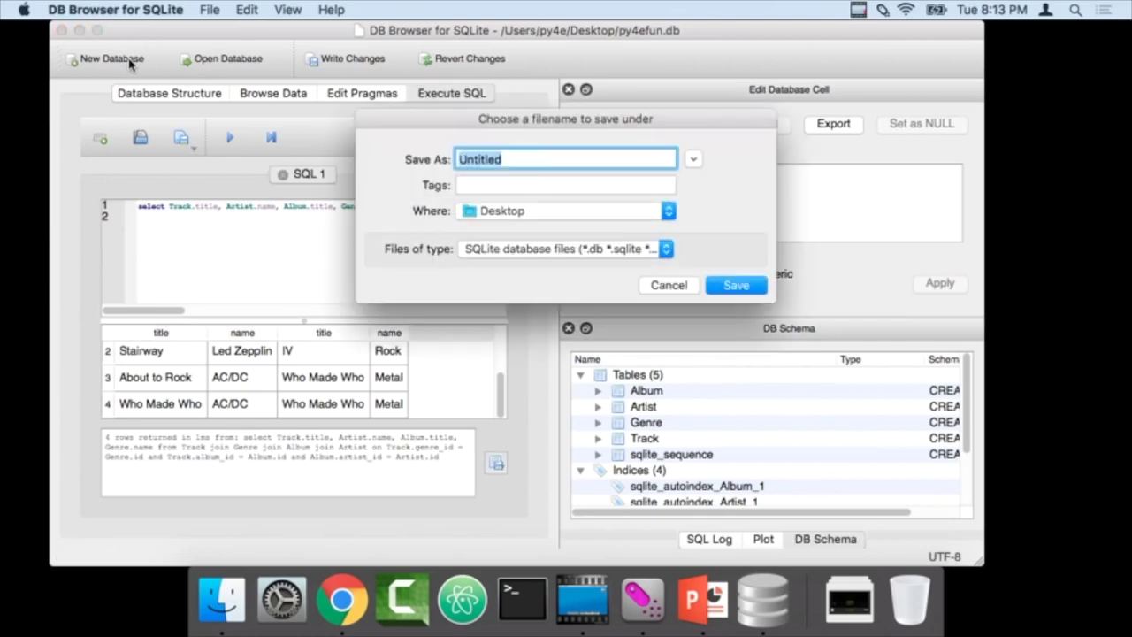
- Save the new database as lms on the Desktop, discard py4efun.db's changes, and skip table creation
key(BackSpace)
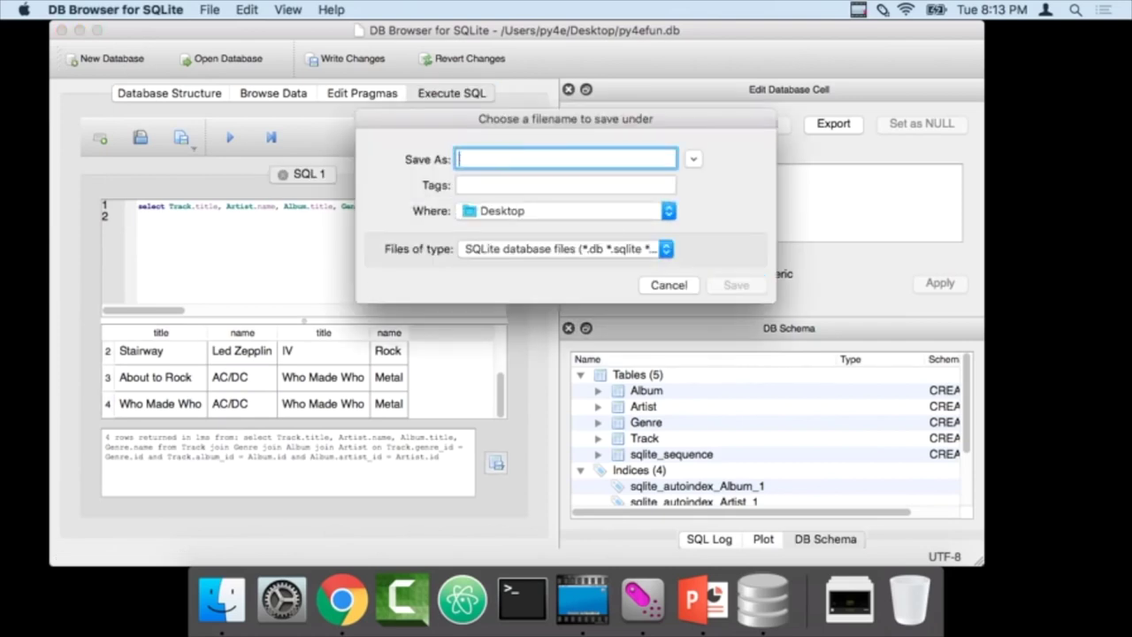
text(Ims)
click(748, 285)
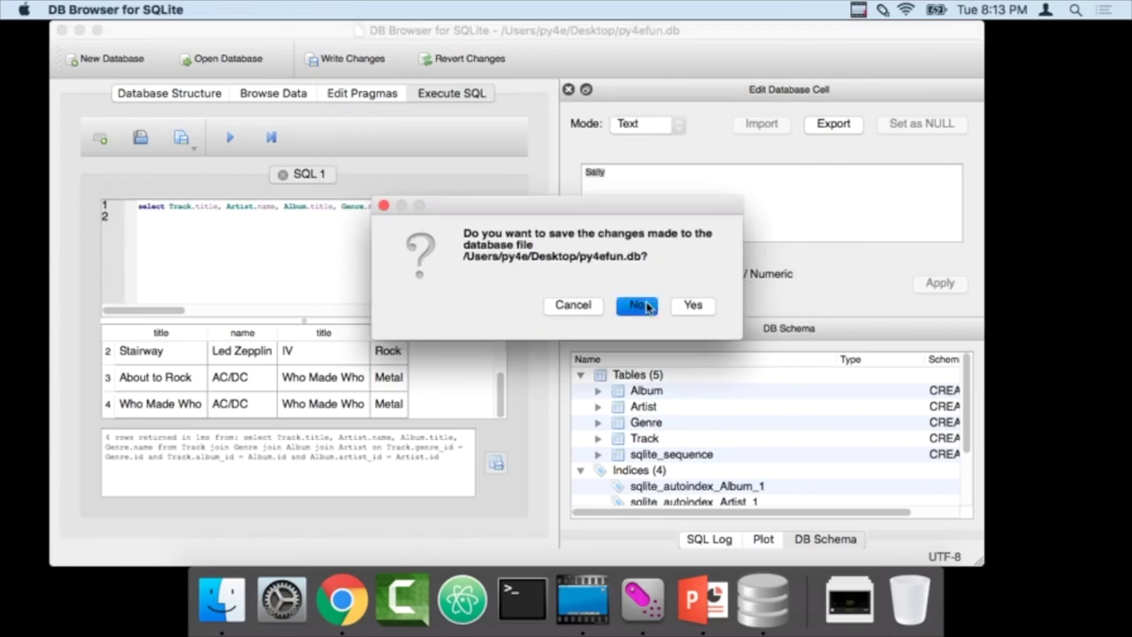
click(646, 307)
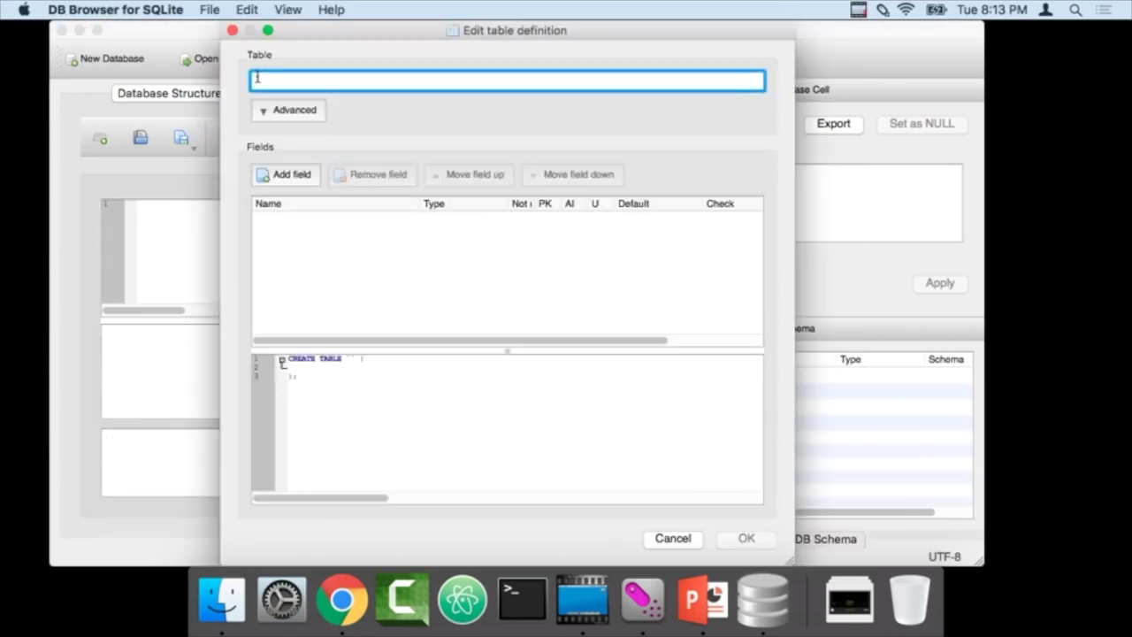
click(233, 30)
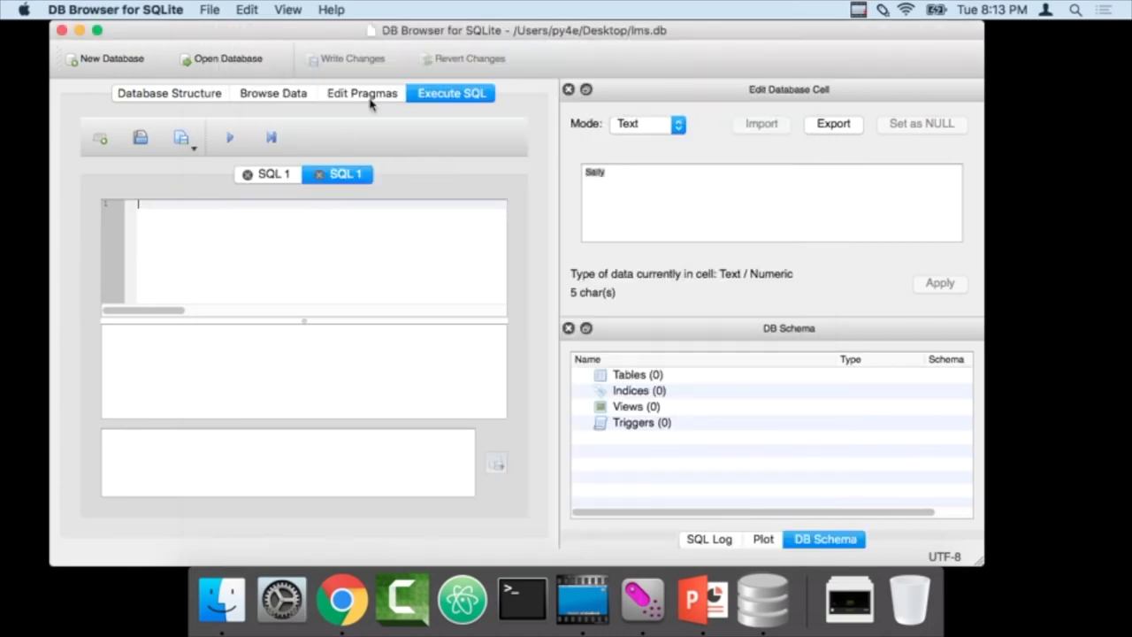
- Bring up the PowerPoint deck and open slide 85's CREATE TABLE code for editing
key(cmd+Tab)
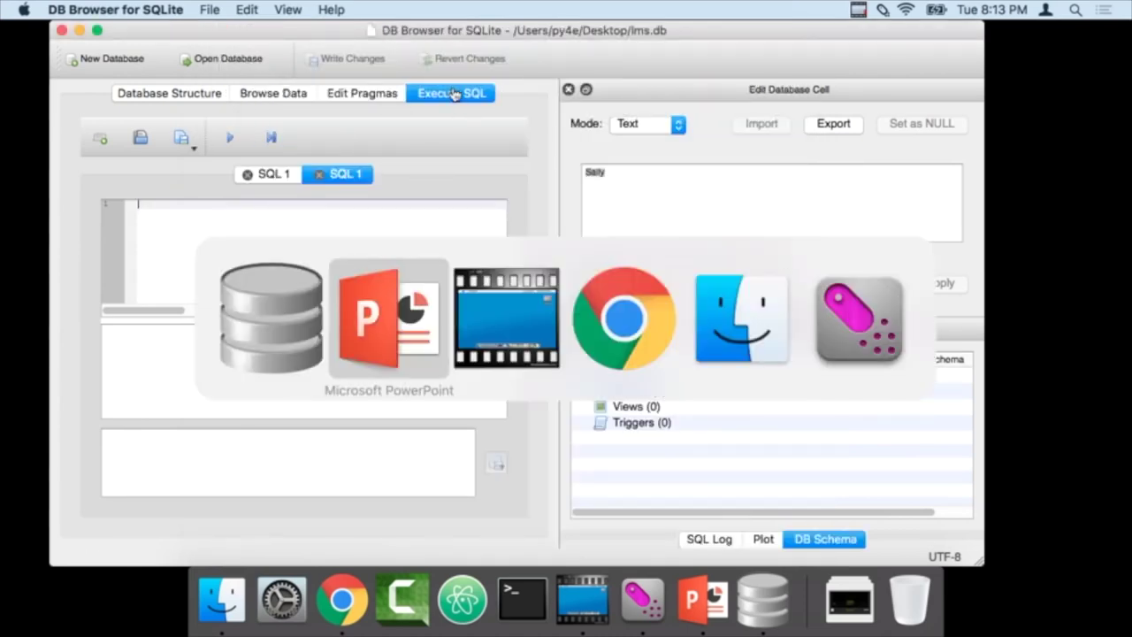
key(super+Tab)
key(super+Tab)
scroll(531, 334, down, 1)
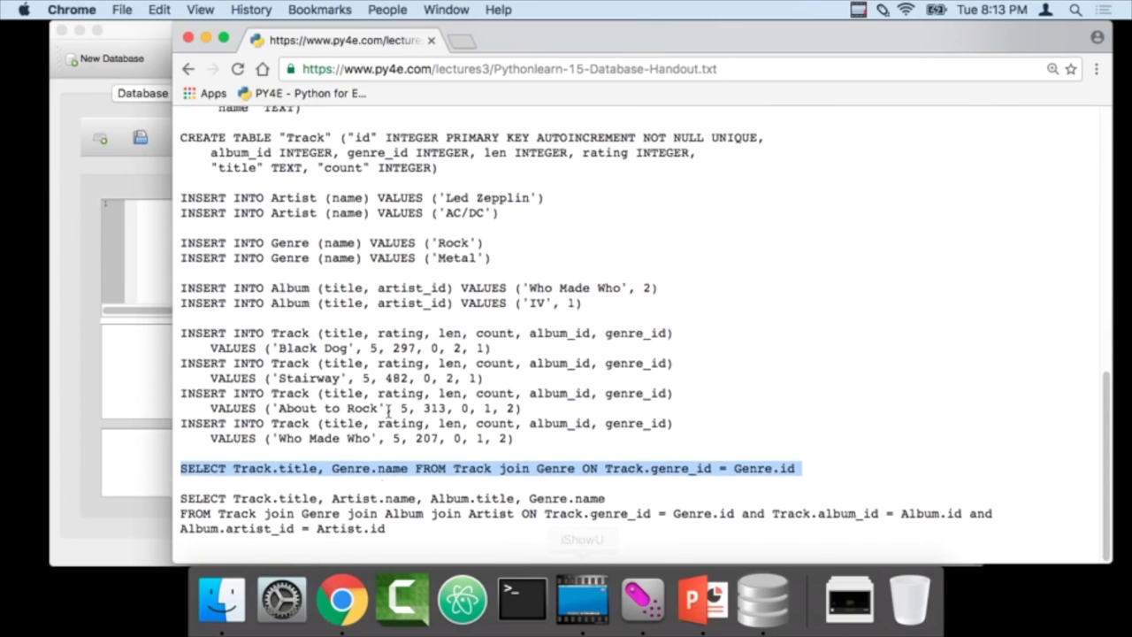
click(697, 618)
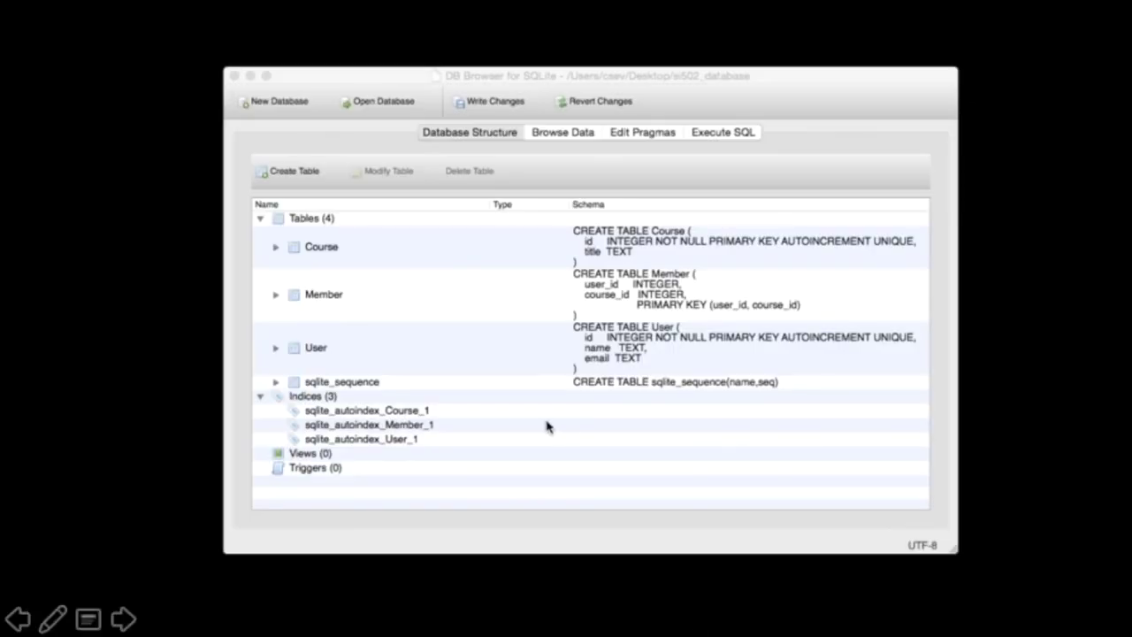
key(Right)
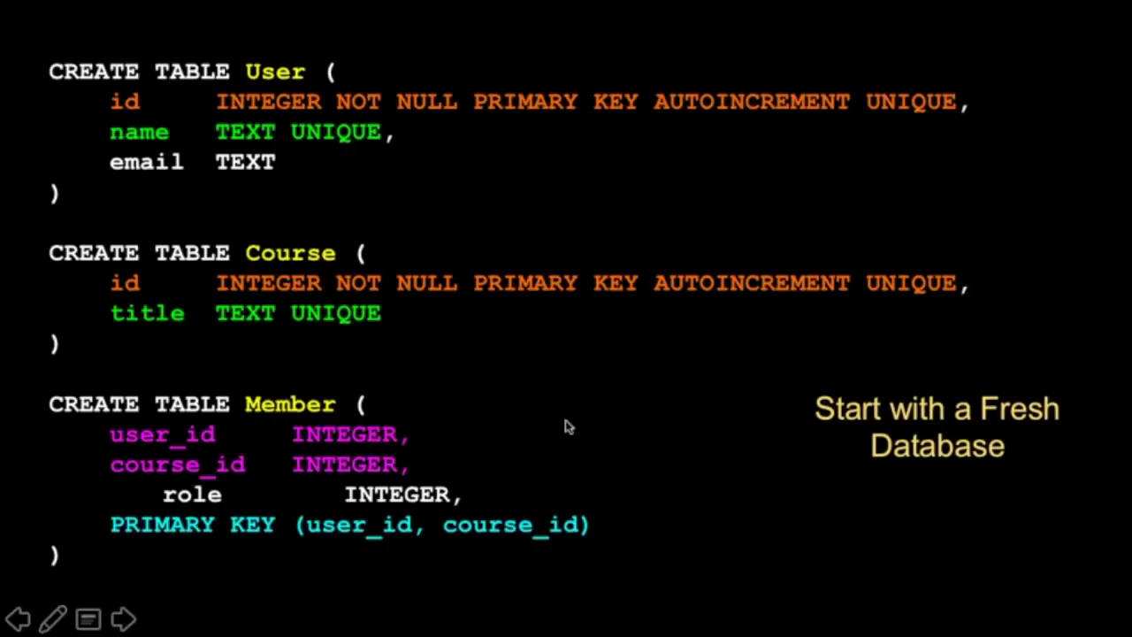
key(Escape)
- Copy the User, Course and Member CREATE TABLE statements and paste them into DB Browser's SQL editor
drag(284, 253, 252, 188)
key(super+c)
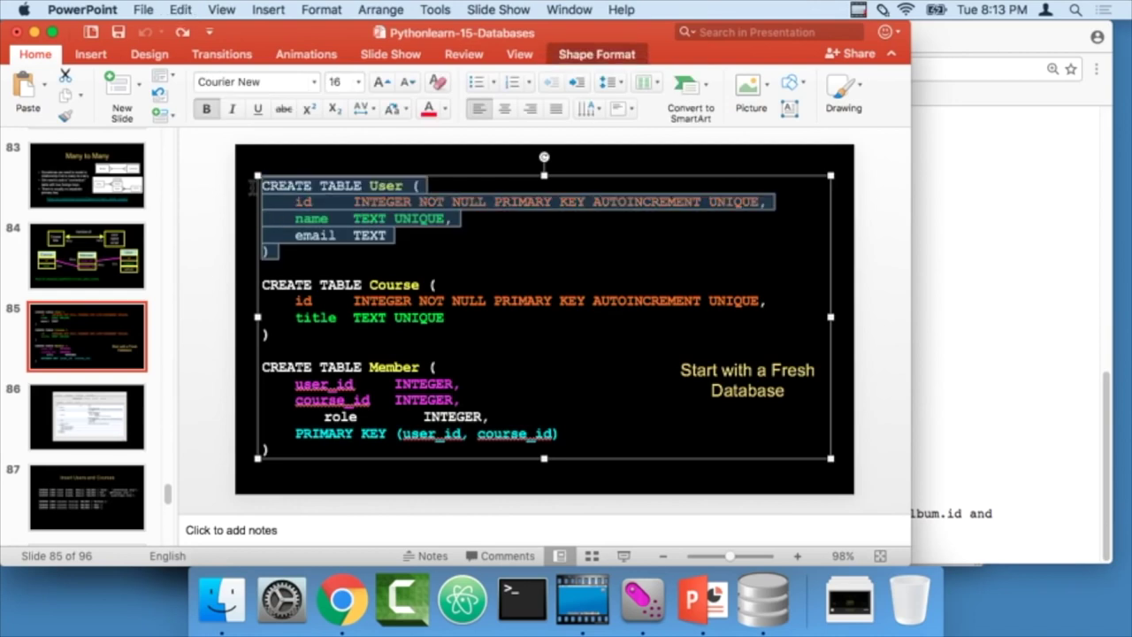
key(super+Tab)
key(super+Tab)
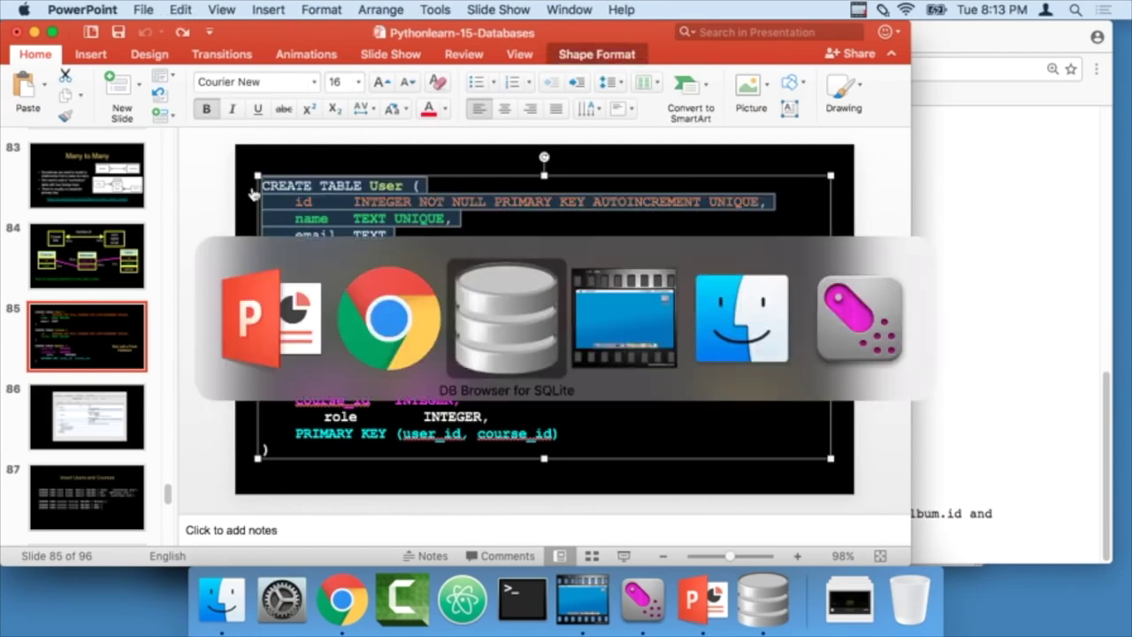
key(super+Tab)
key(super+Tab)
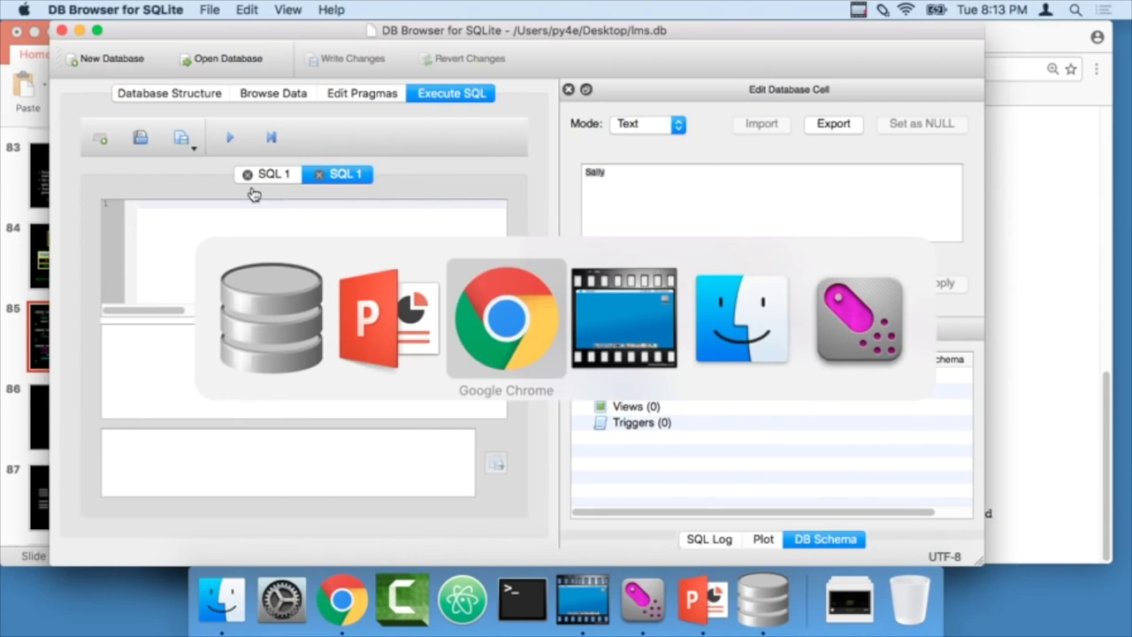
key(super+Tab)
key(super+Tab)
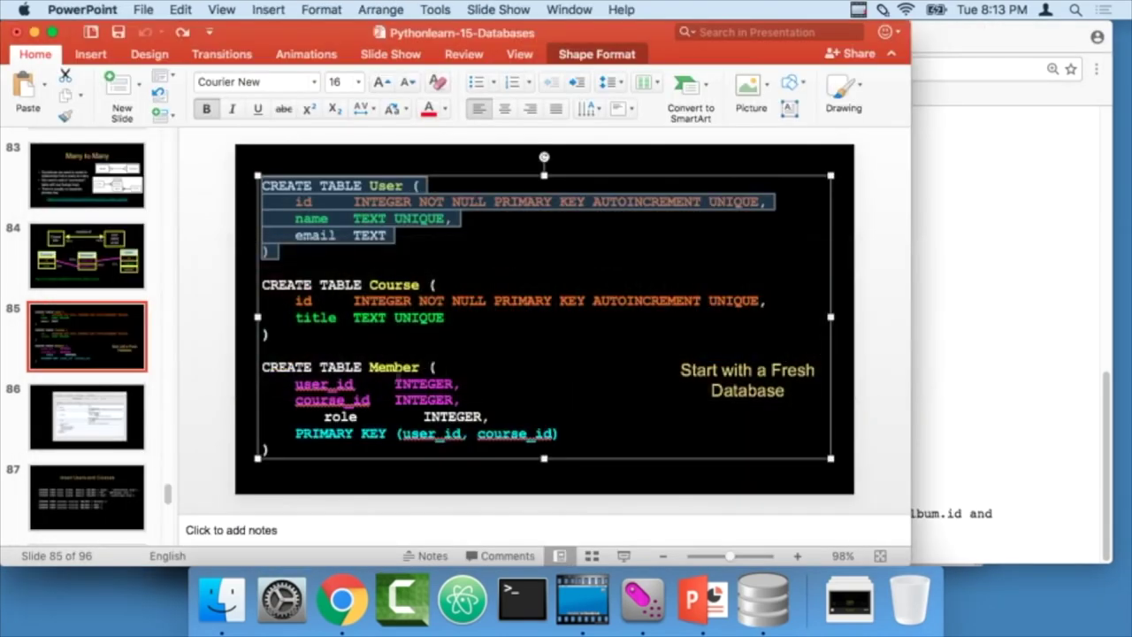
click(444, 384)
drag(267, 449, 267, 168)
key(super+c)
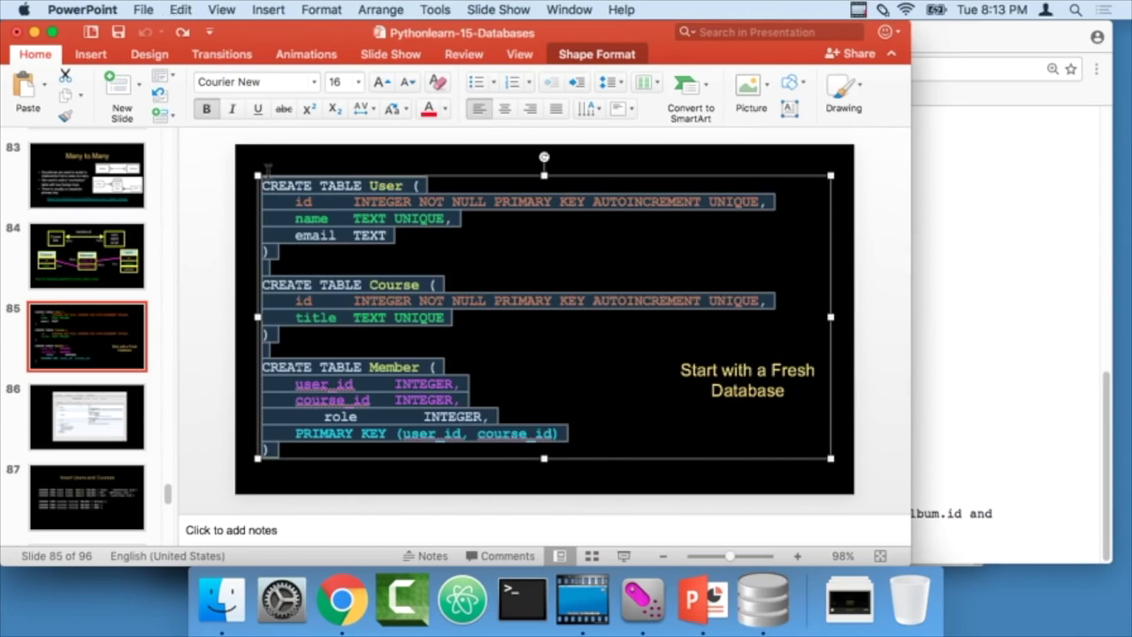
key(super+Tab)
key(super+Tab)
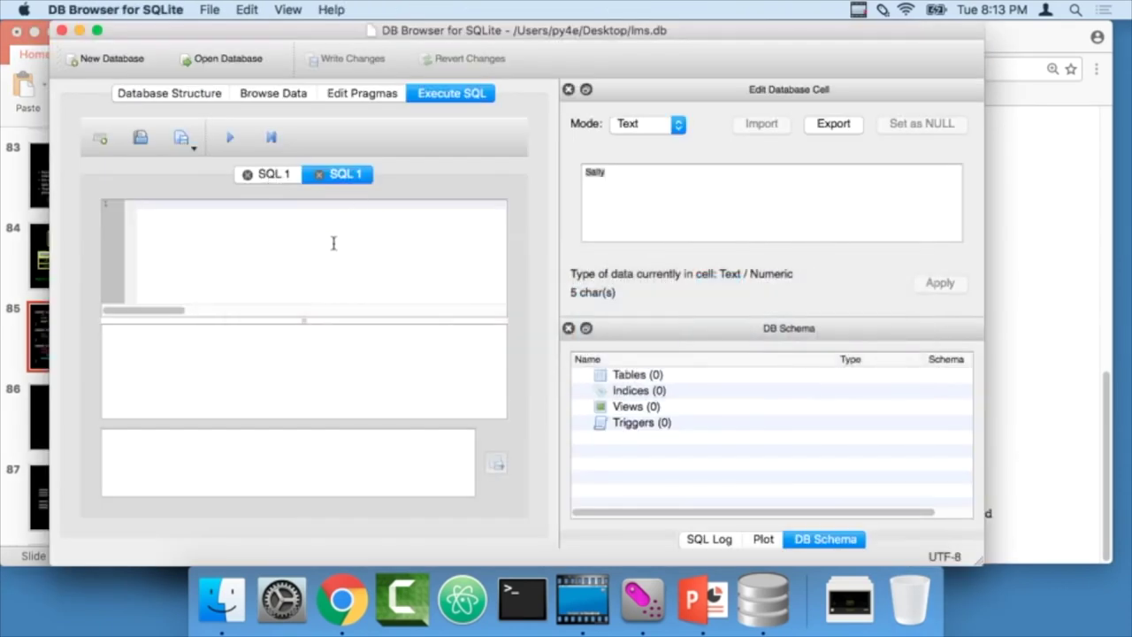
key(super+v)
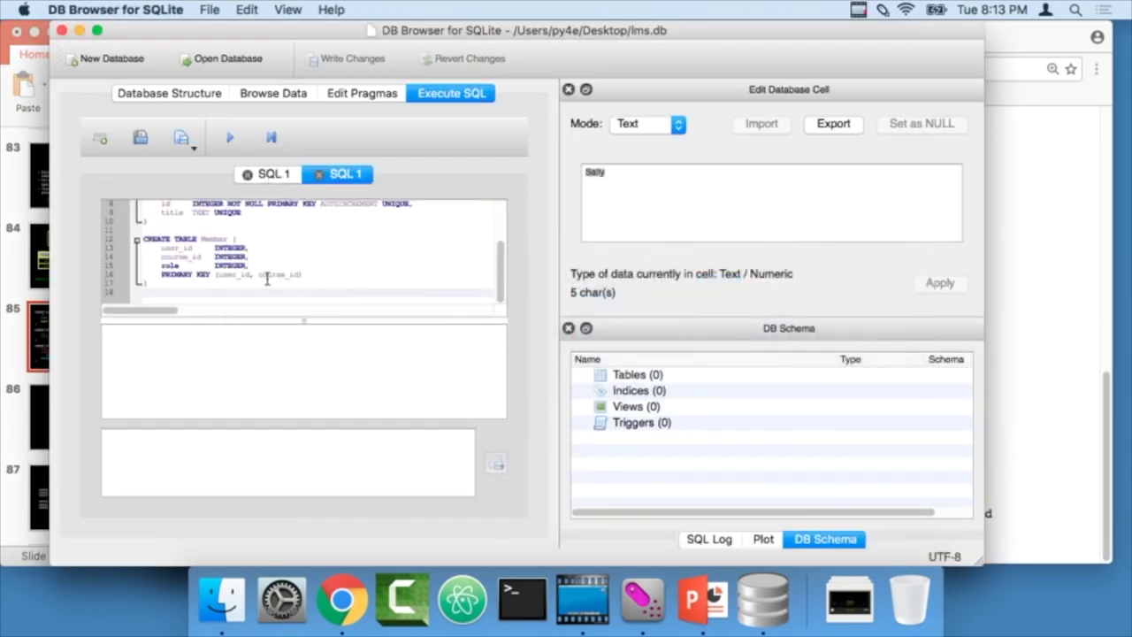
- End the Member, Course and User statements with semicolons and execute them
click(167, 284)
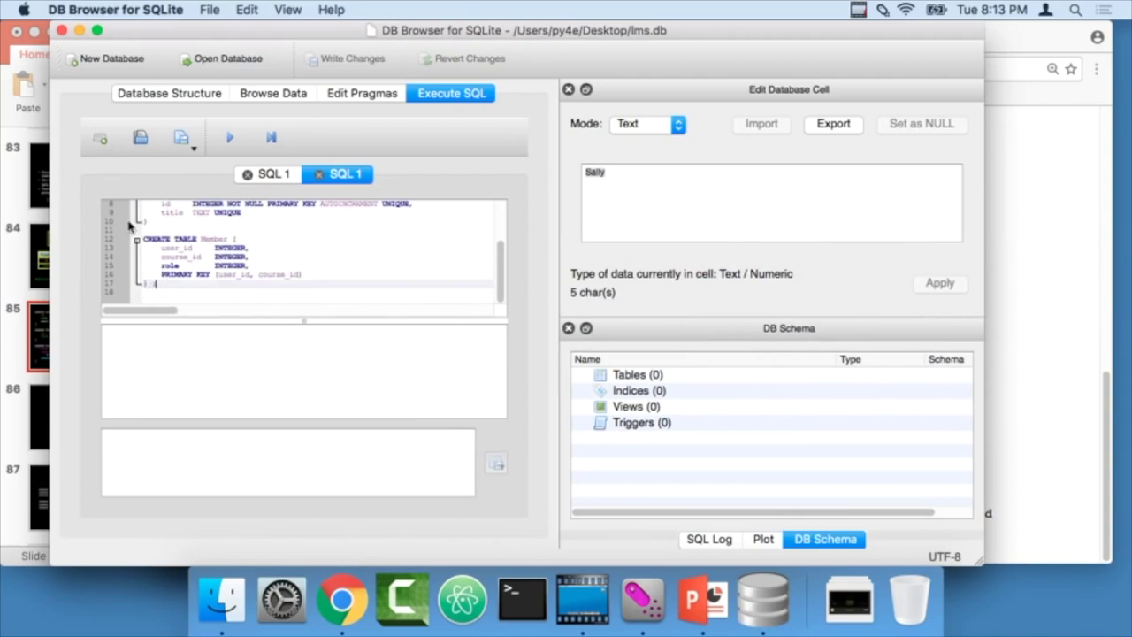
click(162, 219)
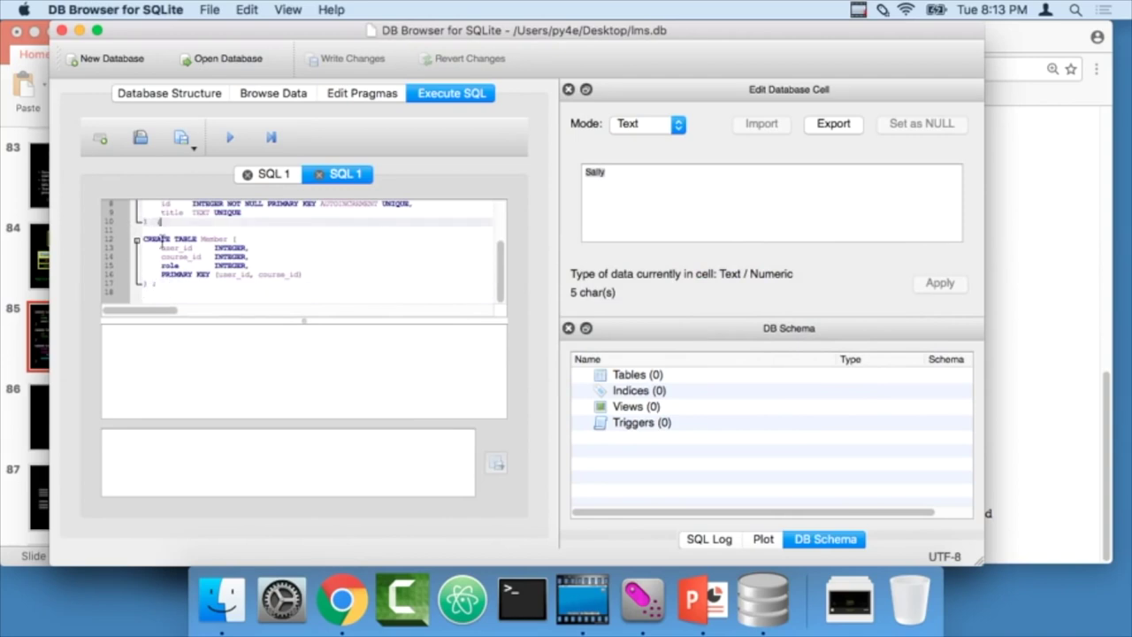
scroll(198, 263, up, 3)
click(158, 240)
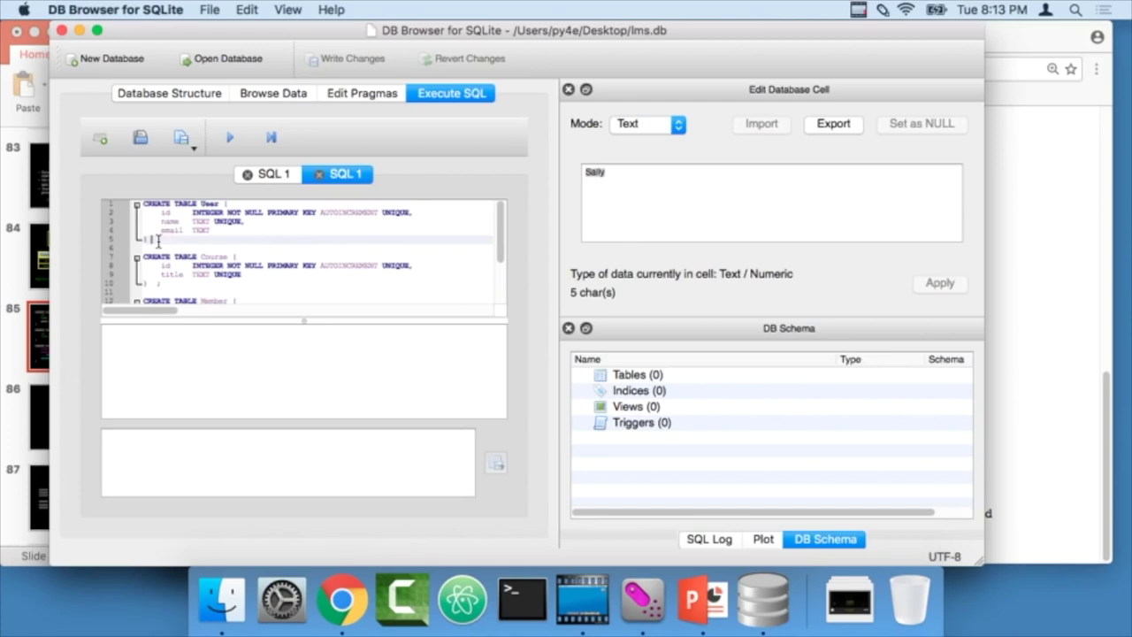
click(230, 140)
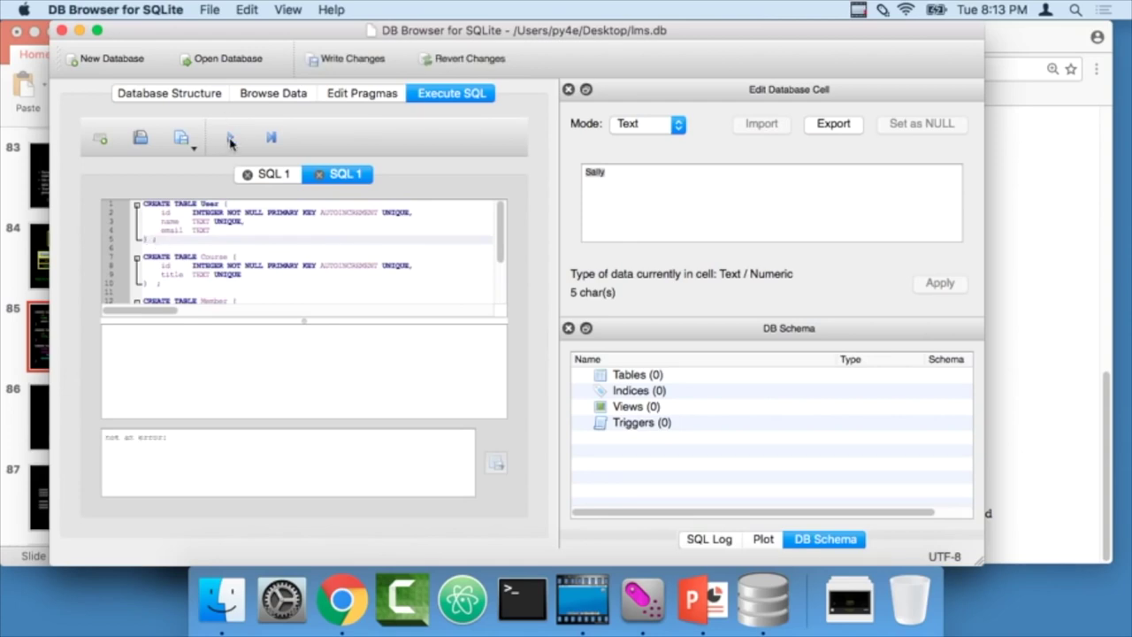
- Expand Course, Member and User in Database Structure to review their columns
click(194, 95)
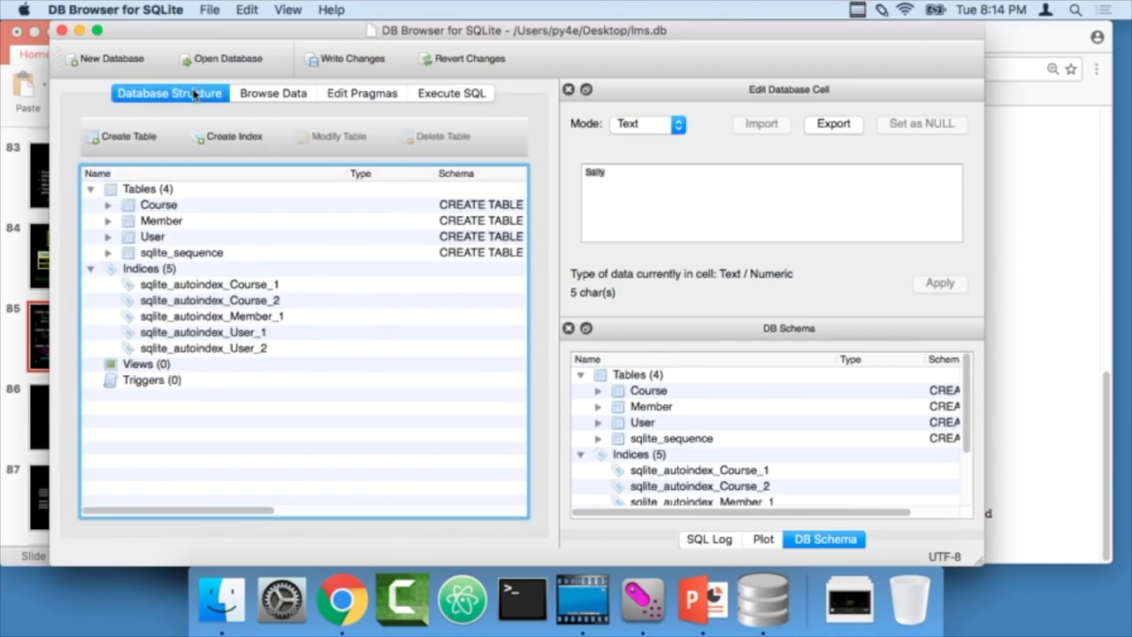
click(108, 205)
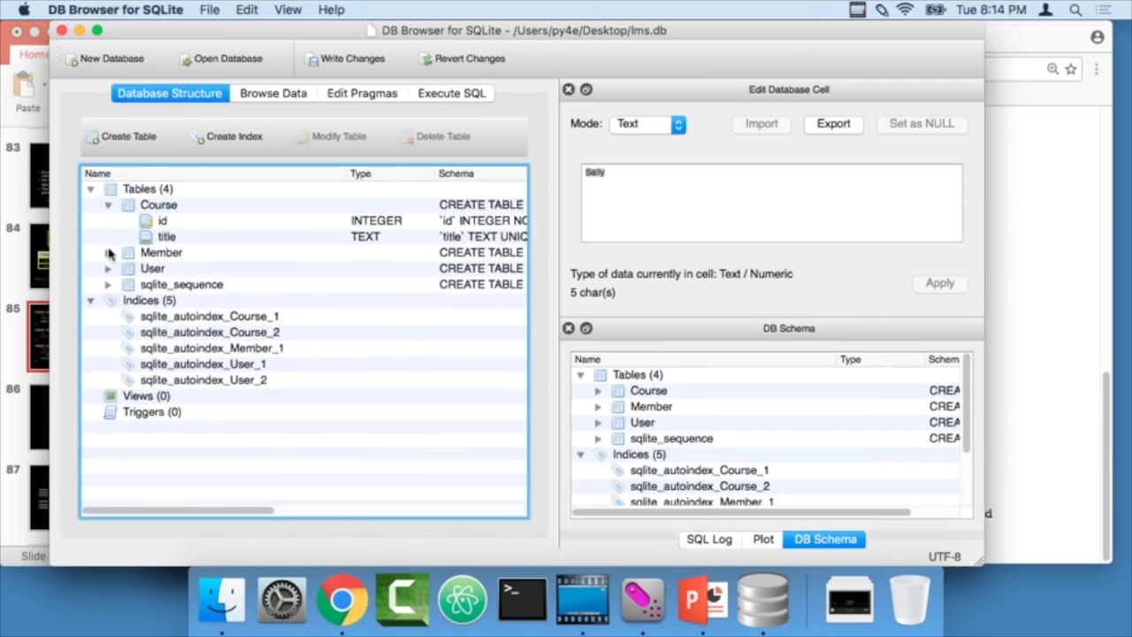
click(107, 253)
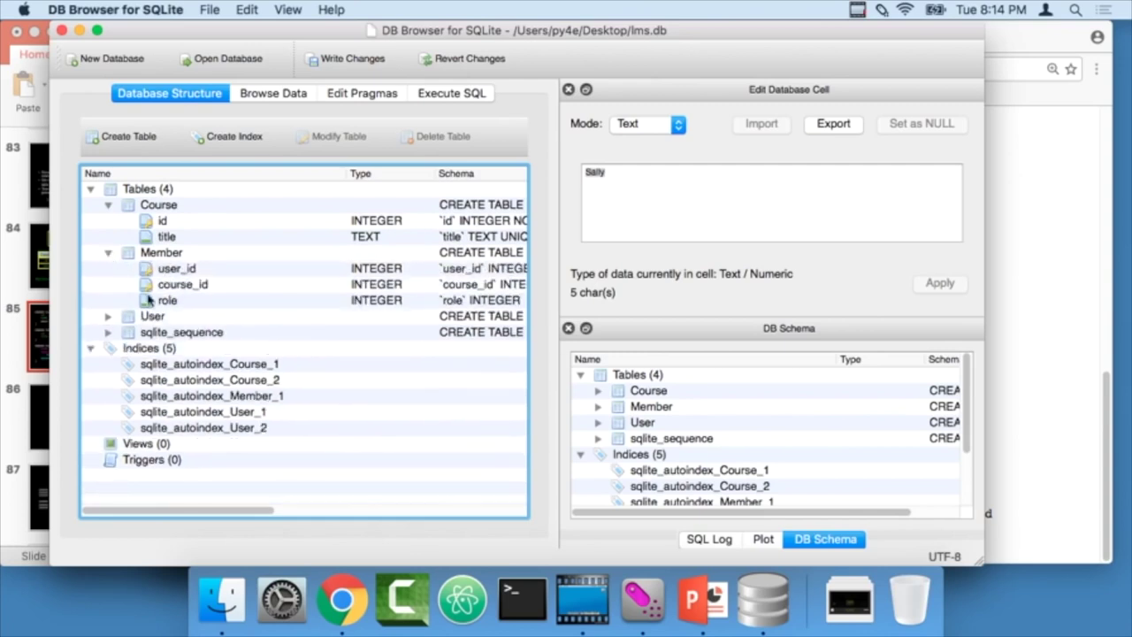
click(108, 317)
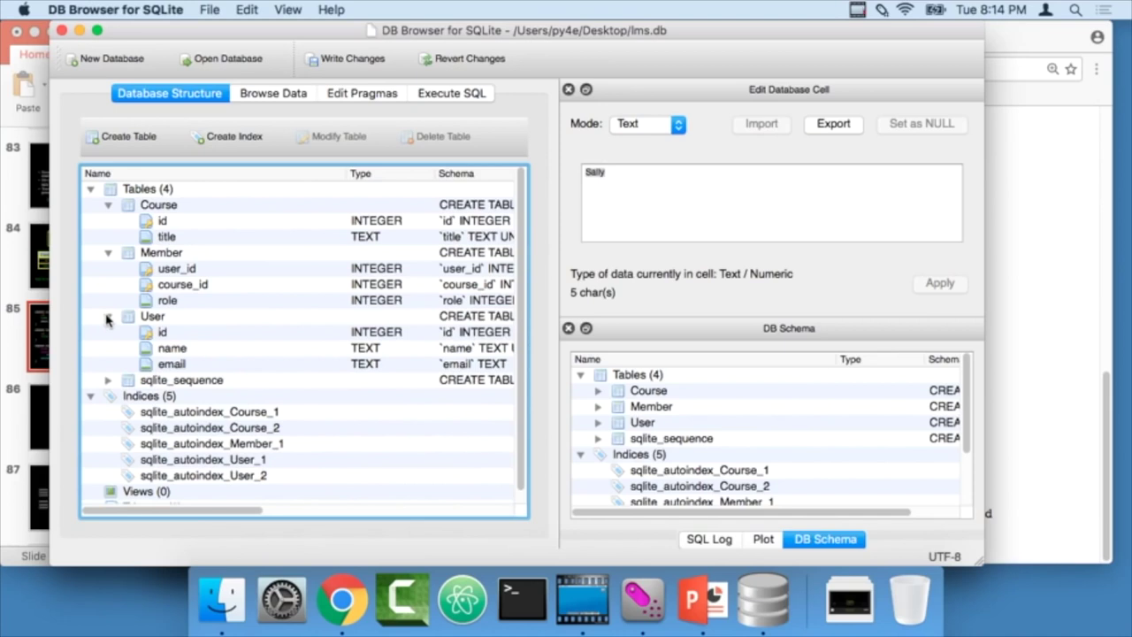
key(super+Tab)
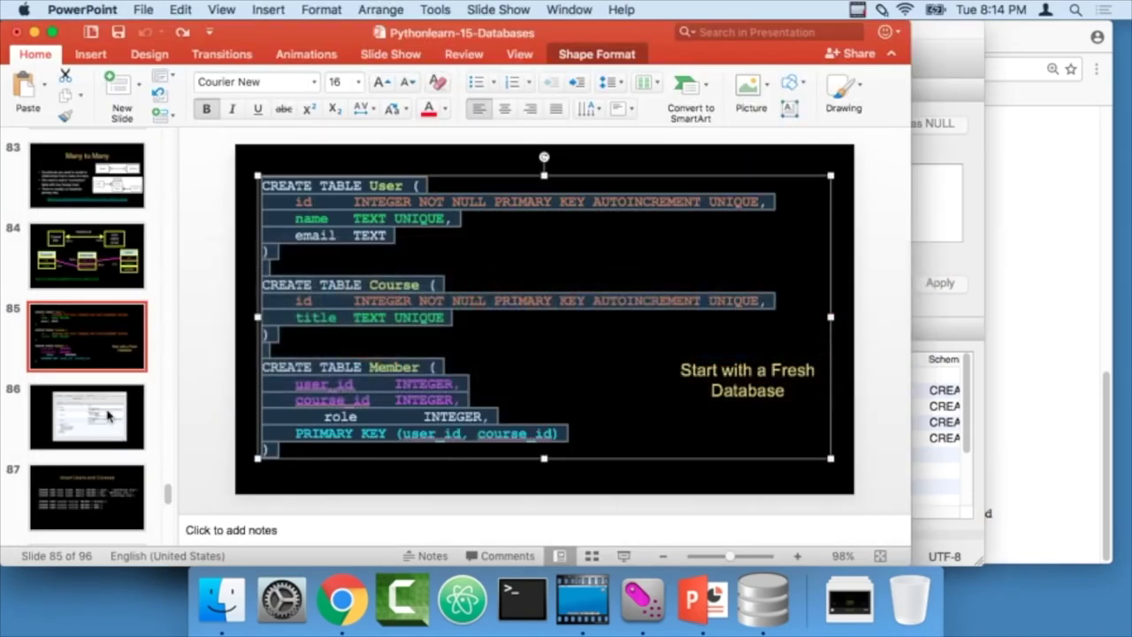
- Preview slide 87, Insert Users and Courses, and copy its six INSERT lines
click(93, 344)
key(Down)
key(Down)
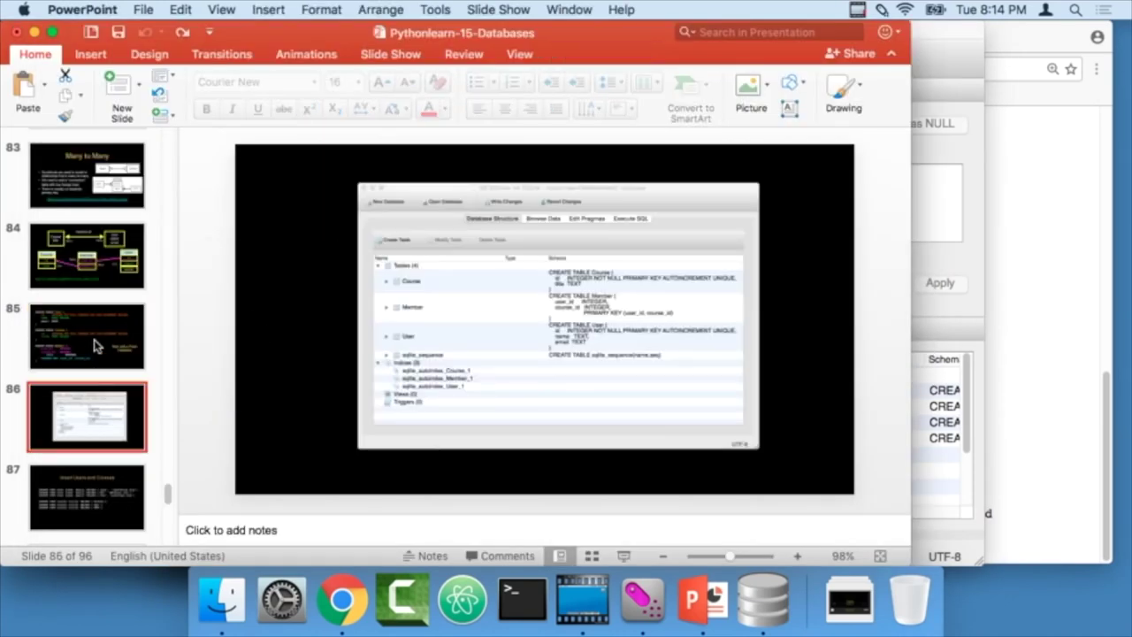
click(623, 555)
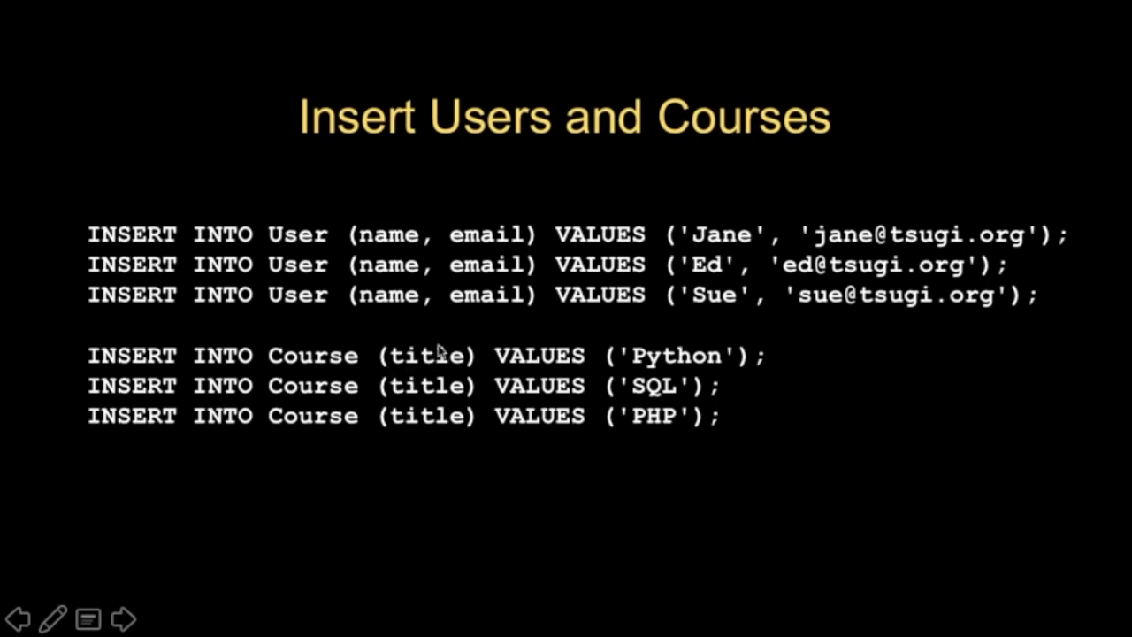
key(Escape)
click(633, 374)
drag(633, 374, 222, 257)
key(super+c)
key(super+Tab)
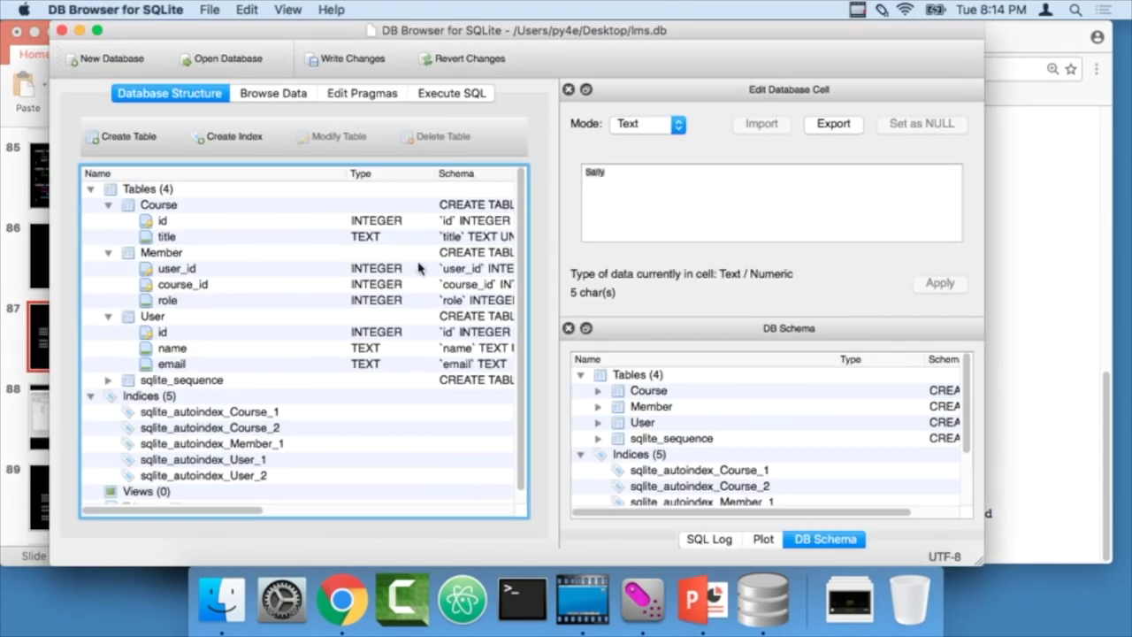
- Replace the SQL editor's CREATE TABLE text with the User and Course INSERT statements
click(447, 93)
click(278, 263)
key(super+a)
key(super+v)
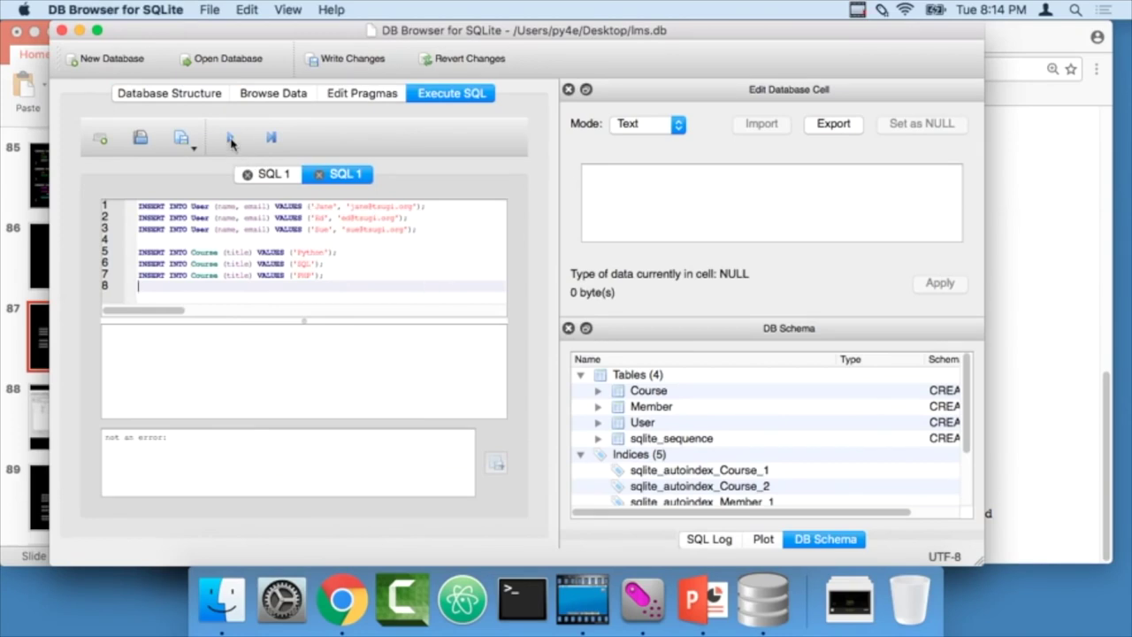
- Browse Course, User and Member to confirm three users, three courses and empty Member, then view slide 88
click(267, 93)
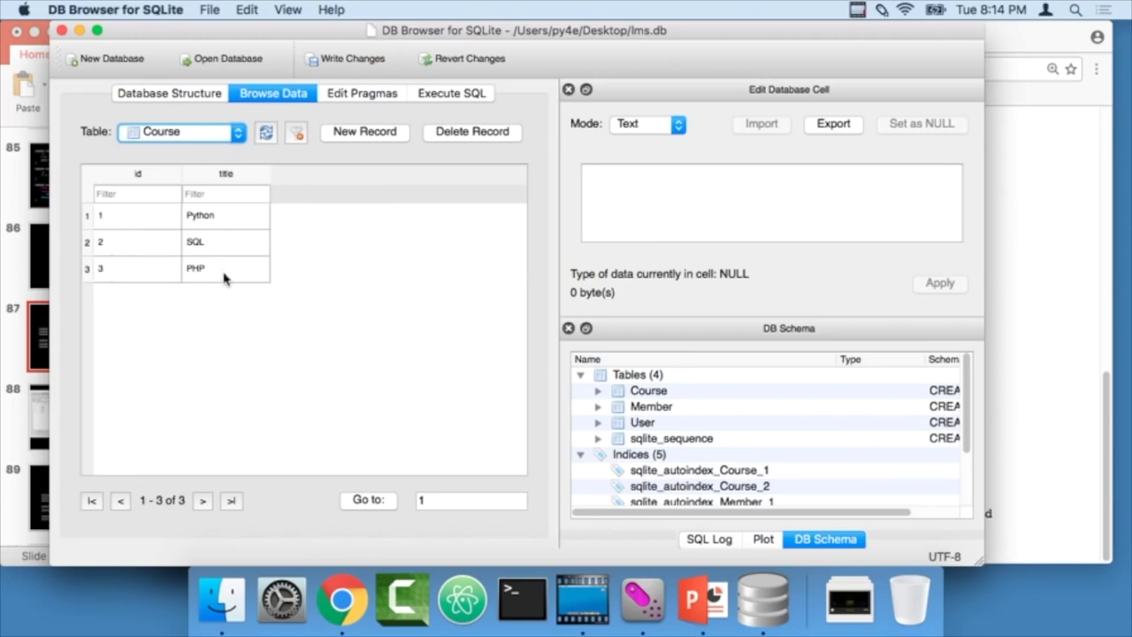
click(217, 135)
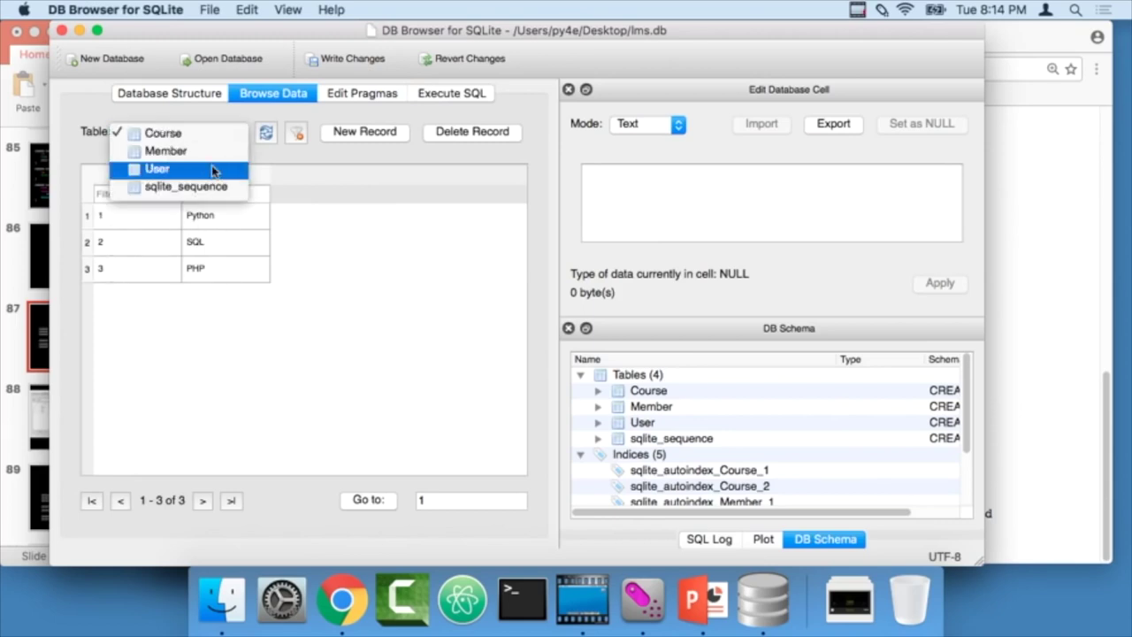
click(213, 171)
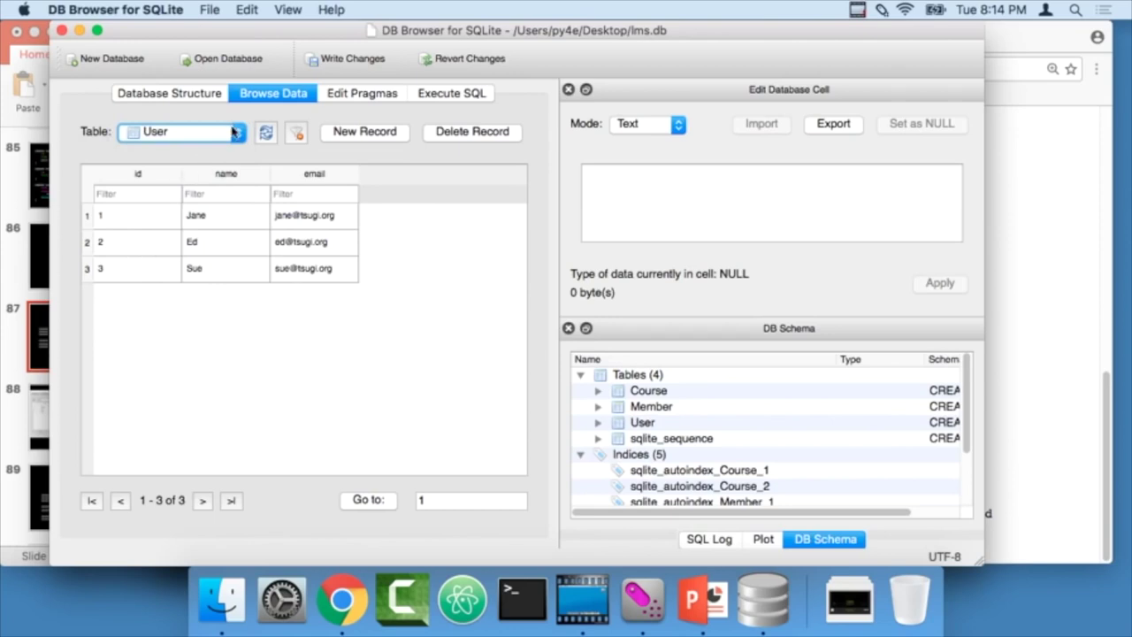
click(235, 131)
click(217, 118)
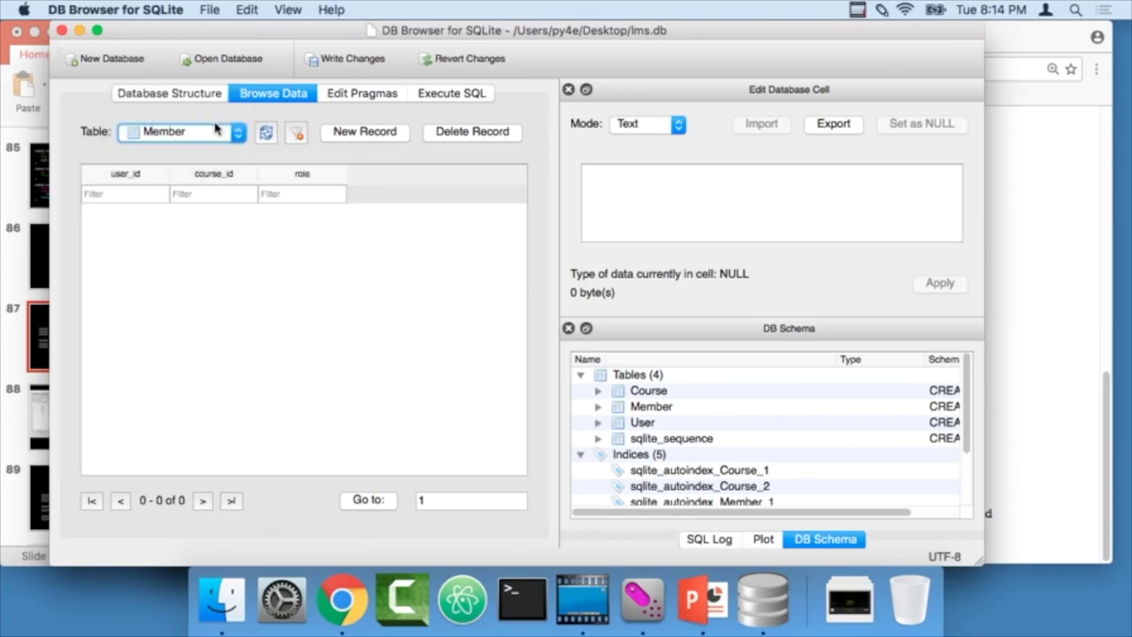
click(215, 129)
click(216, 152)
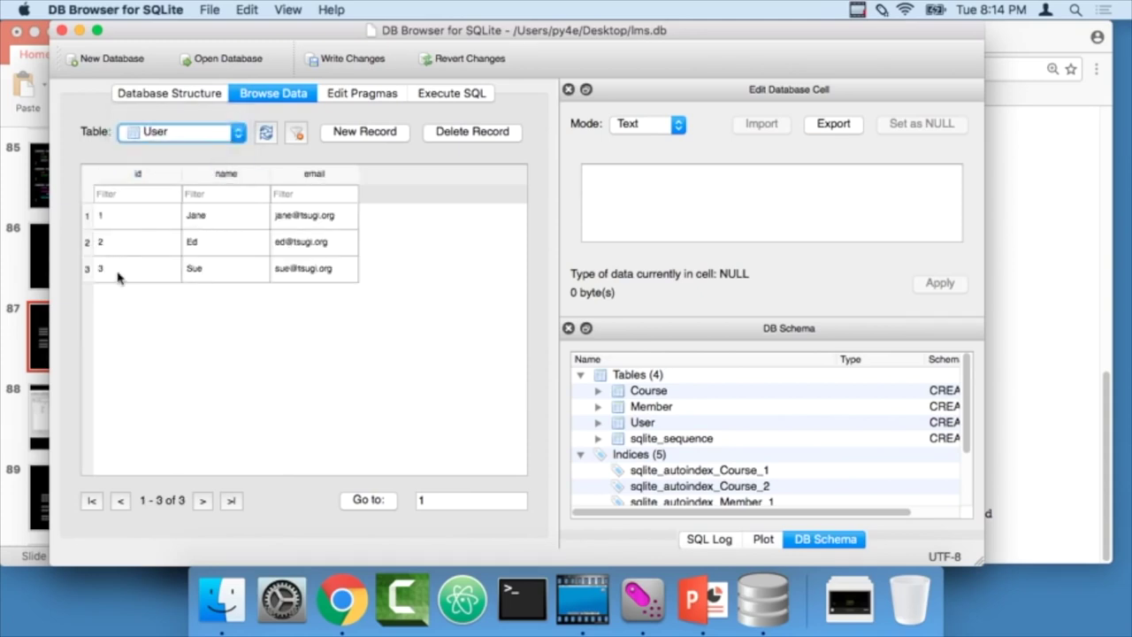
click(217, 132)
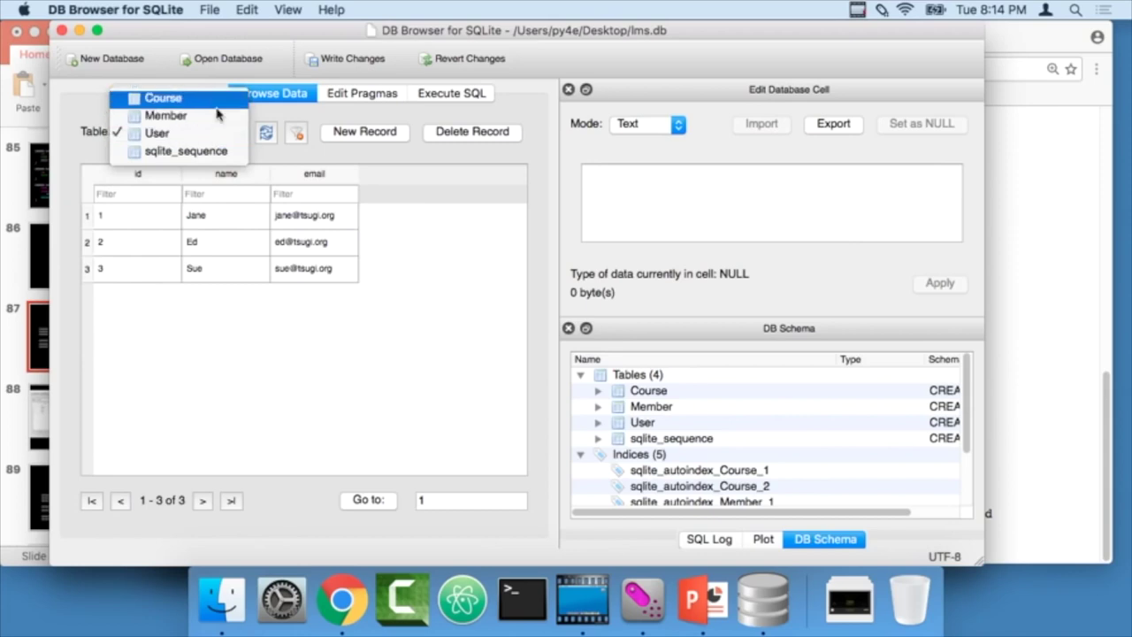
click(212, 98)
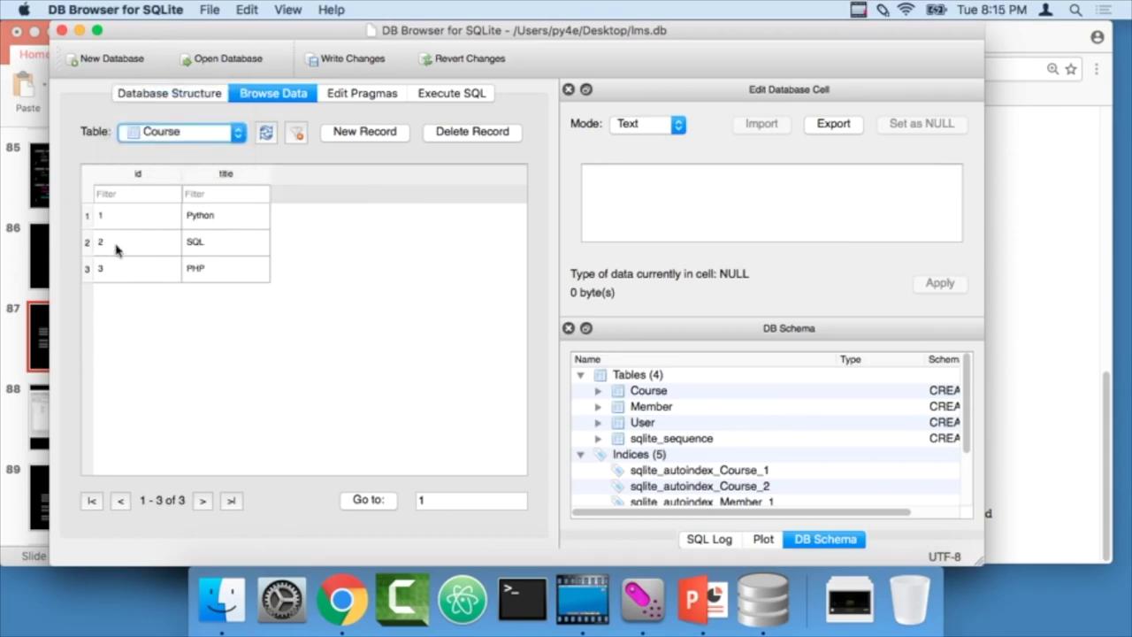
click(181, 134)
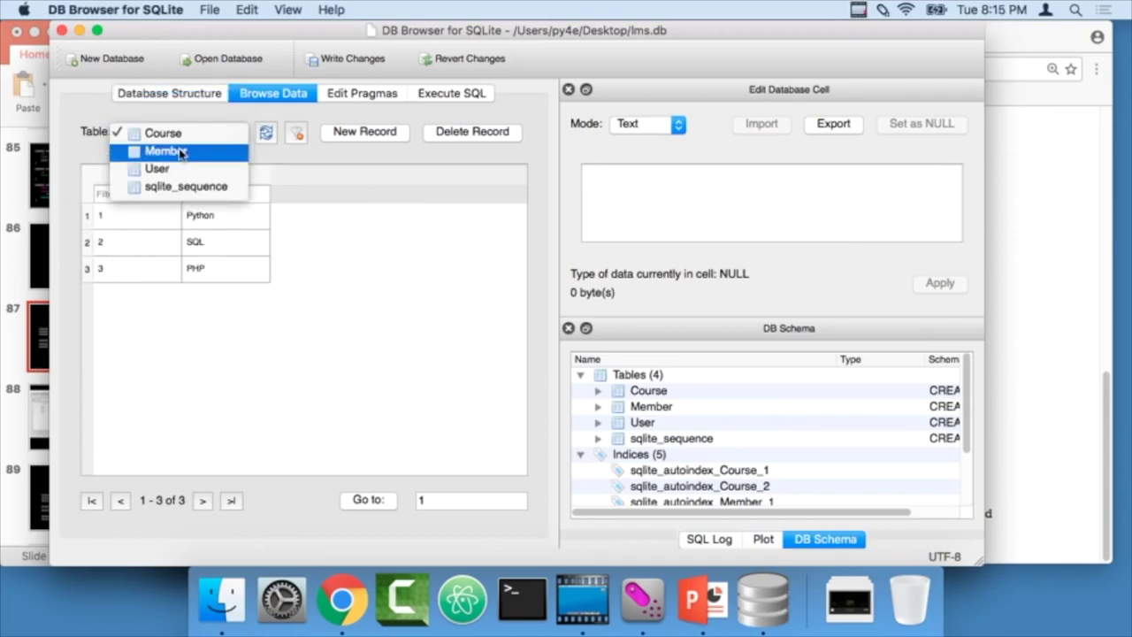
click(181, 153)
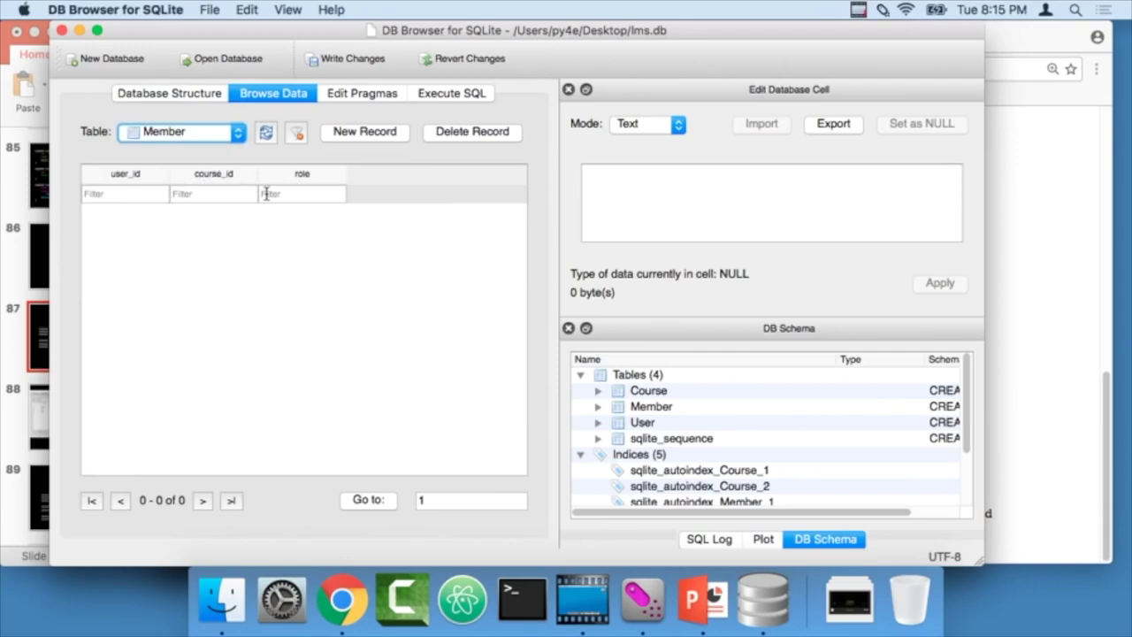
key(super+Tab)
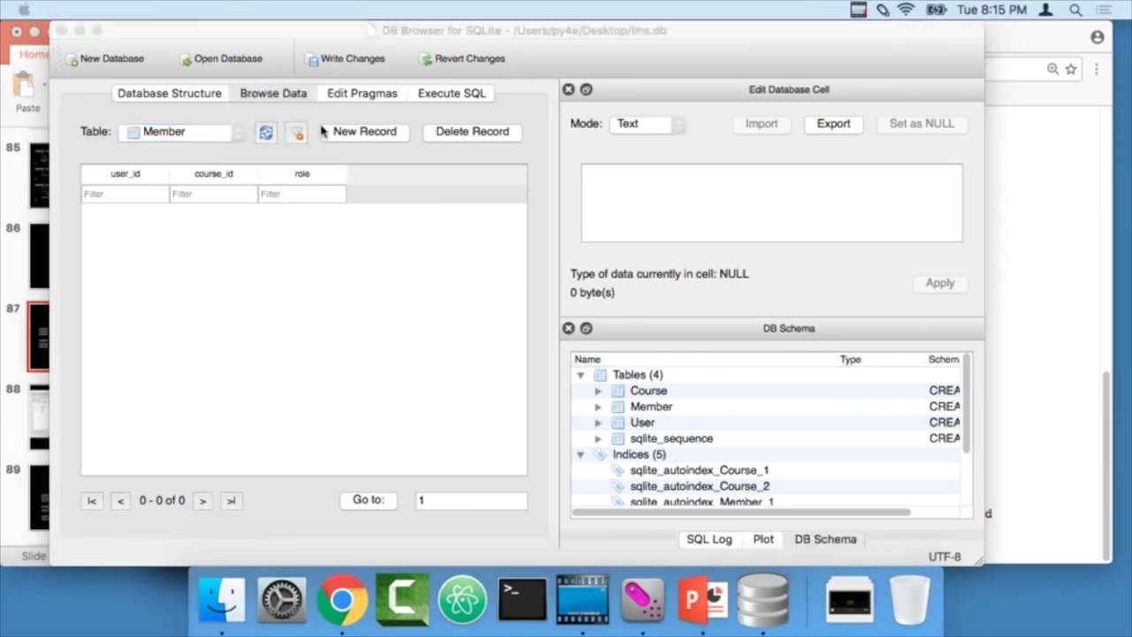
click(130, 403)
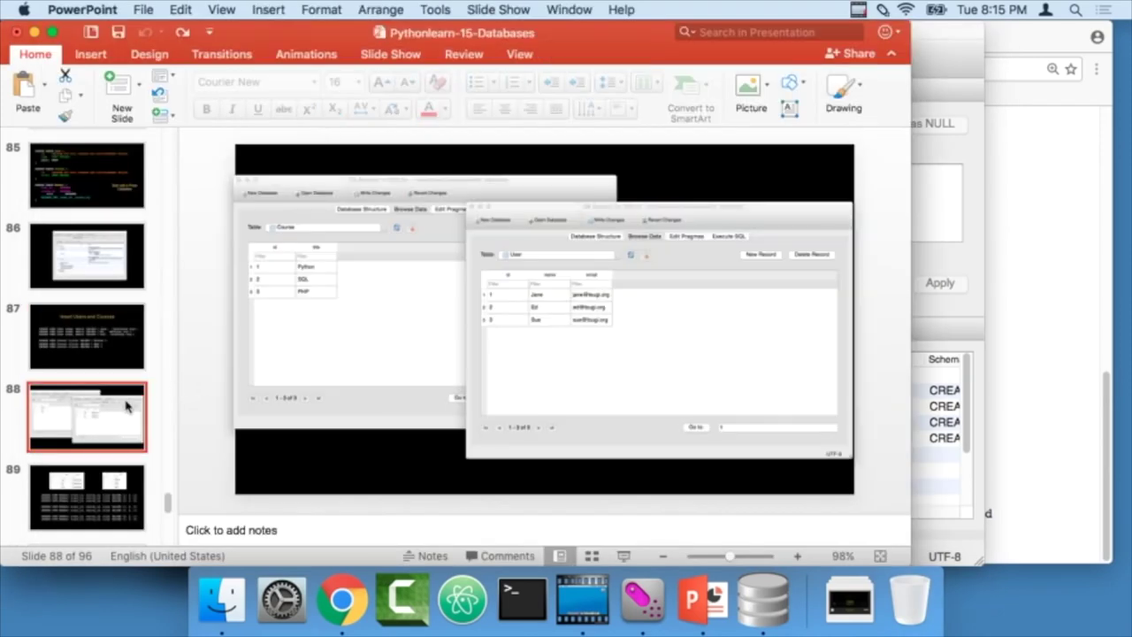
- Preview slide 89 and copy its seven Member INSERT lines
click(86, 486)
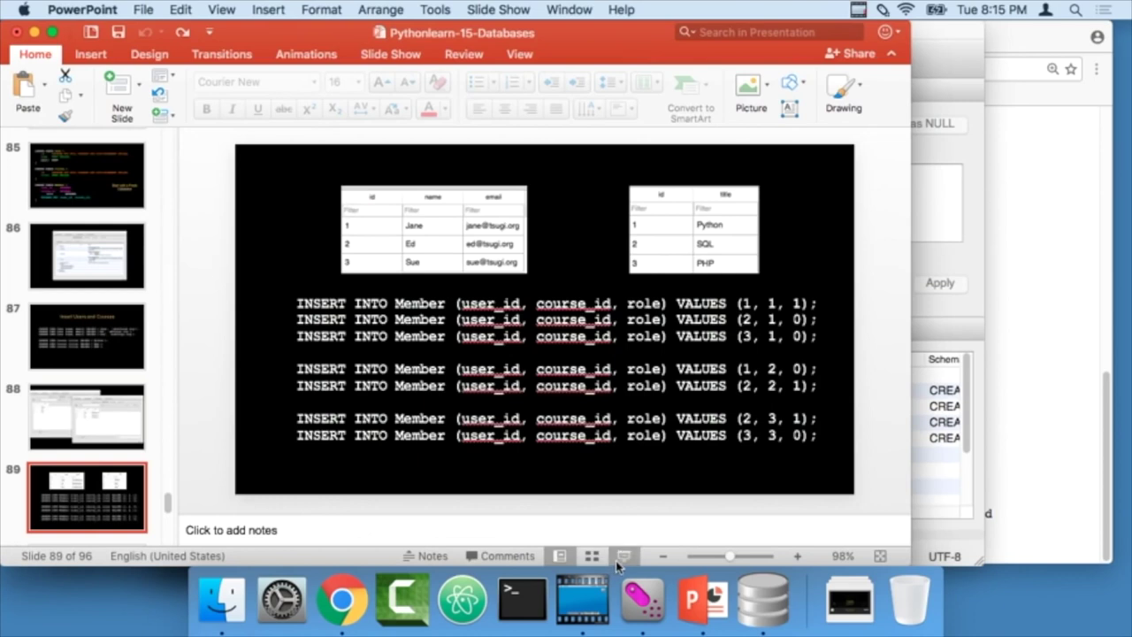
click(619, 559)
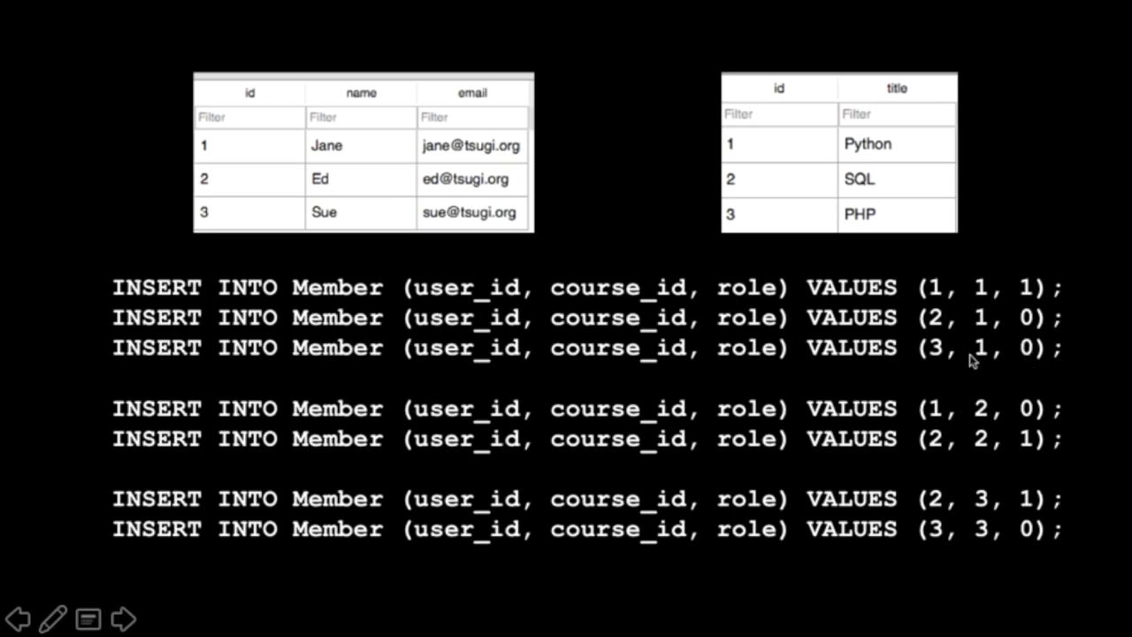
key(Escape)
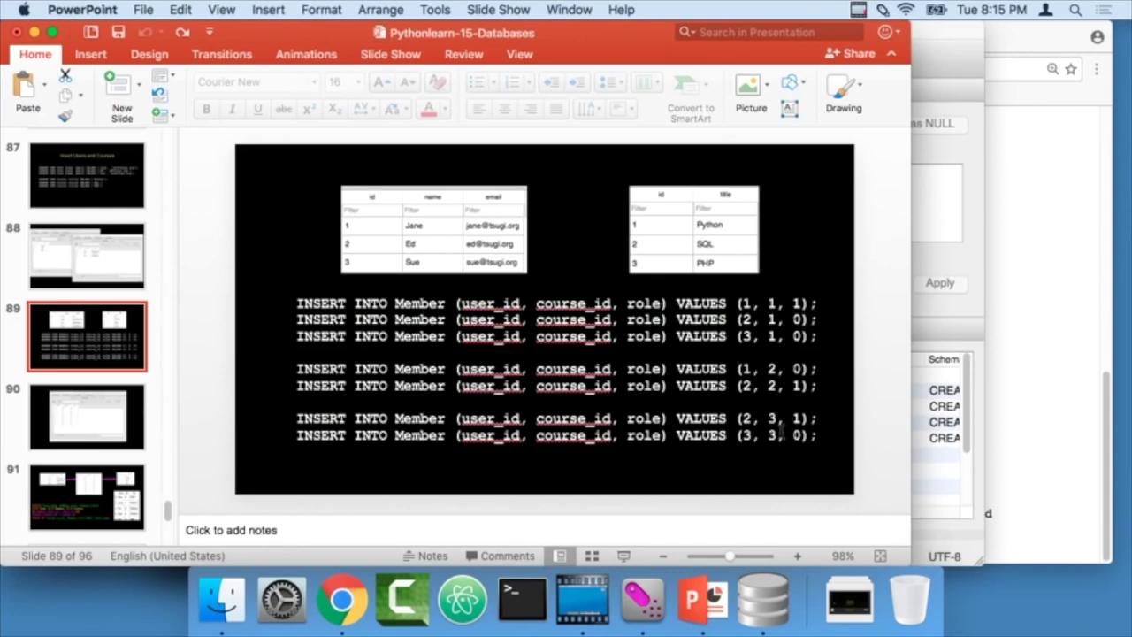
click(777, 435)
drag(816, 439, 327, 285)
key(super+c)
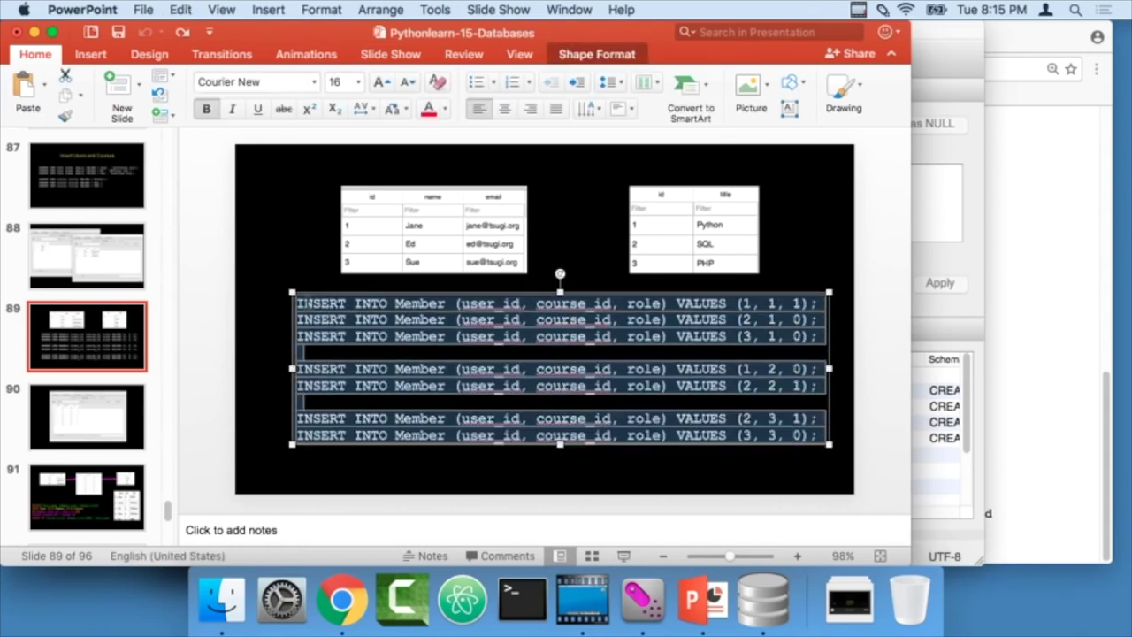
key(super+Tab)
- Paste the Member INSERTs over the previous statements in DB Browser's SQL editor
click(466, 93)
click(275, 241)
key(super+a)
key(super+v)
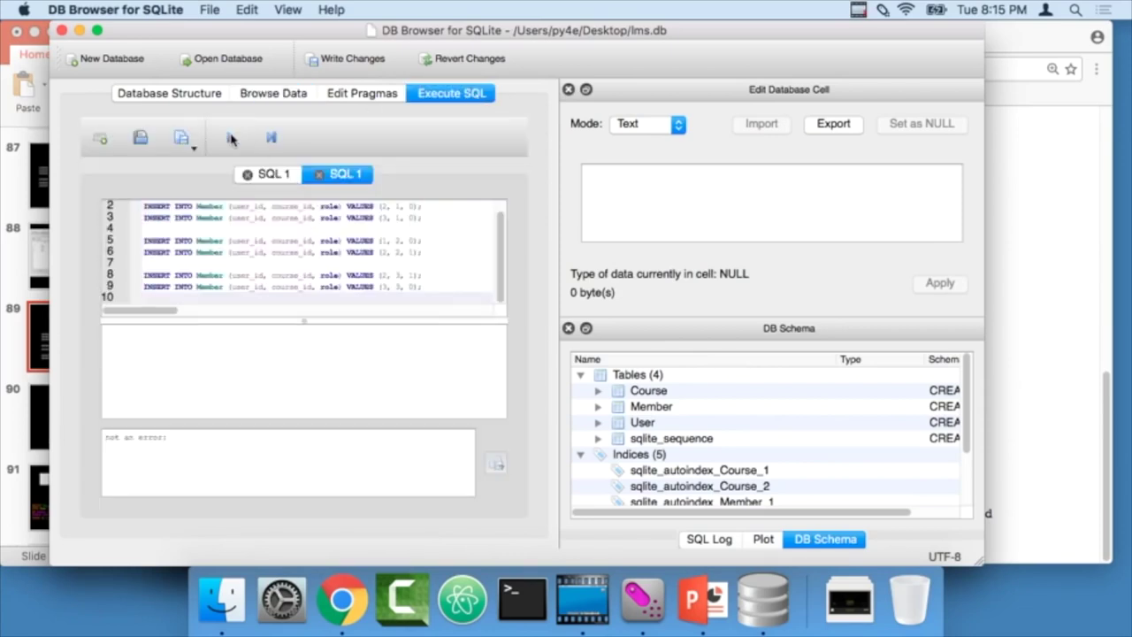
- Browse the Member table to check its seven new user–course–role rows
click(273, 93)
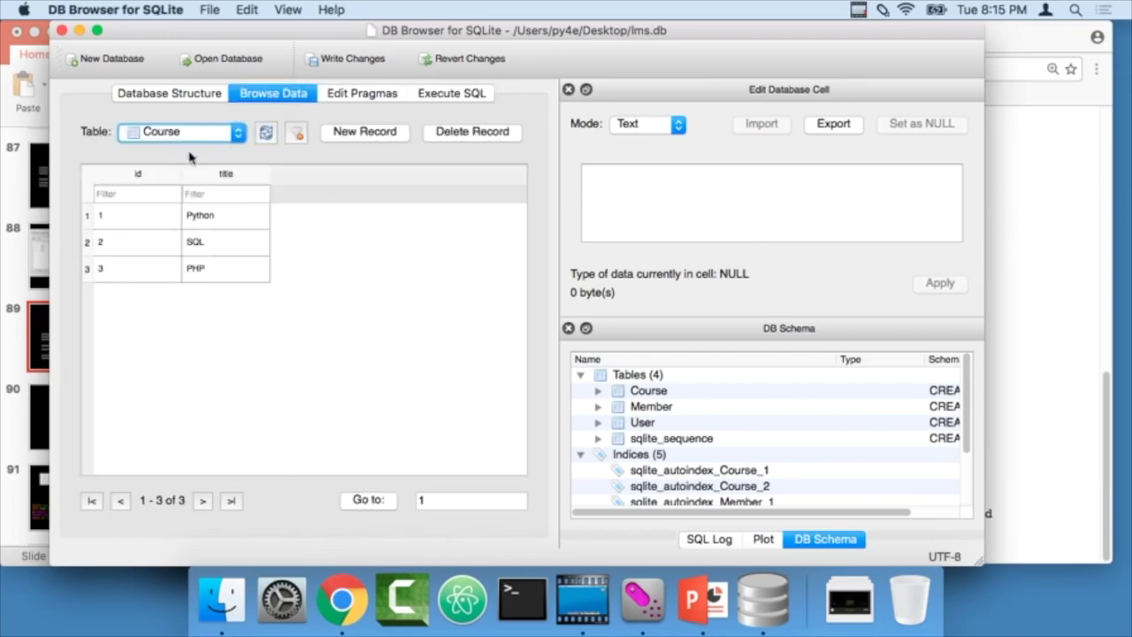
click(223, 138)
click(221, 151)
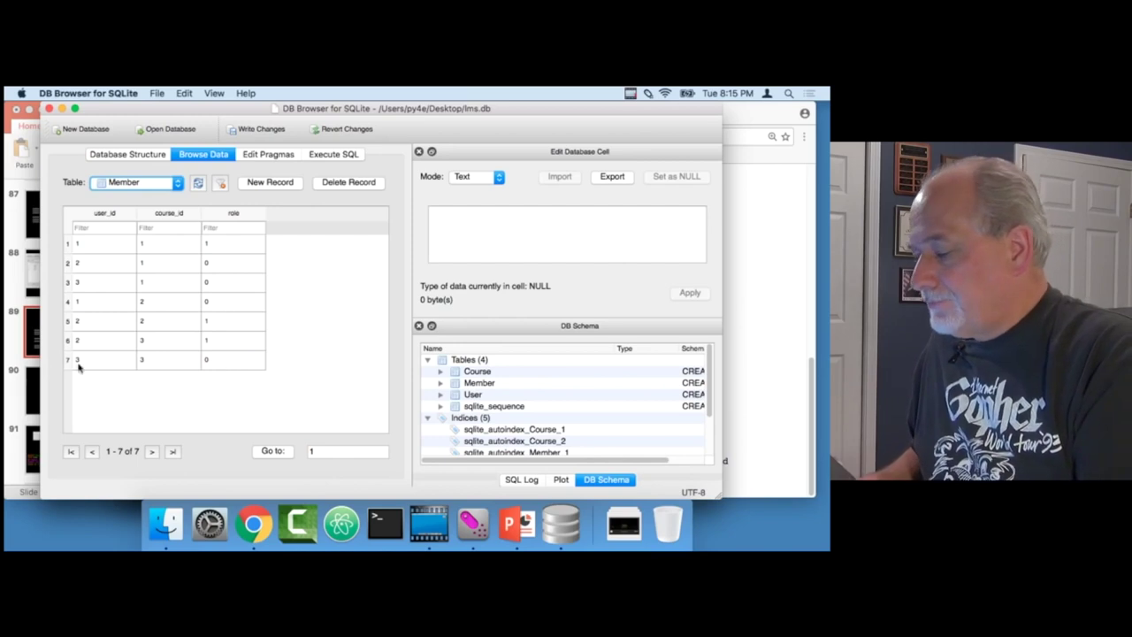
- Present slide 90 full screen and advance to the three-table JOIN query slide
click(29, 335)
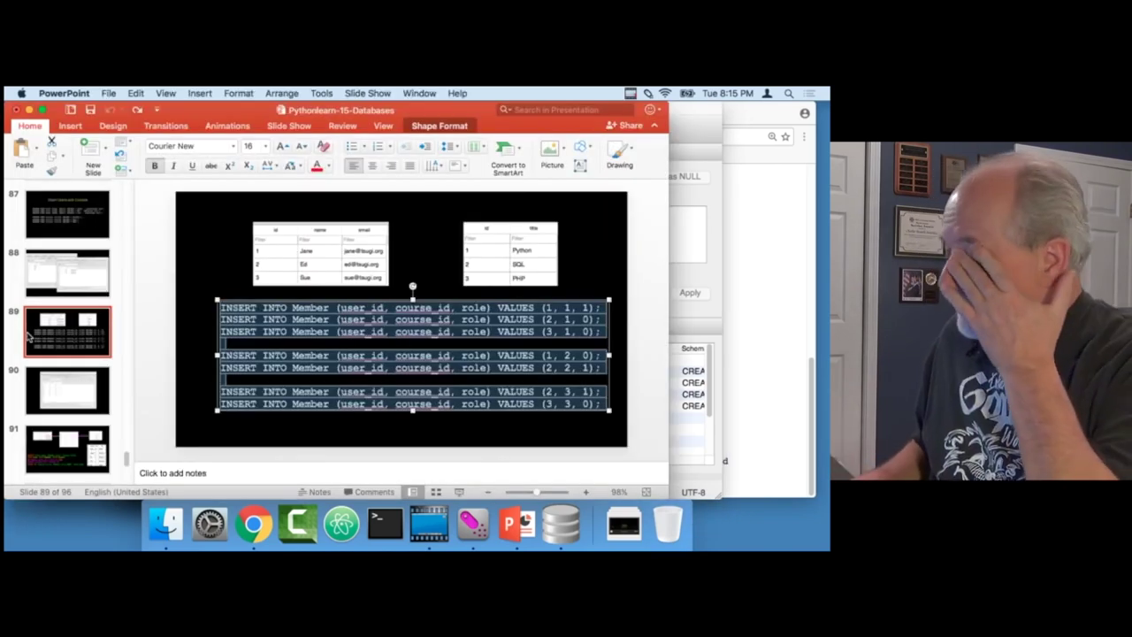
click(65, 404)
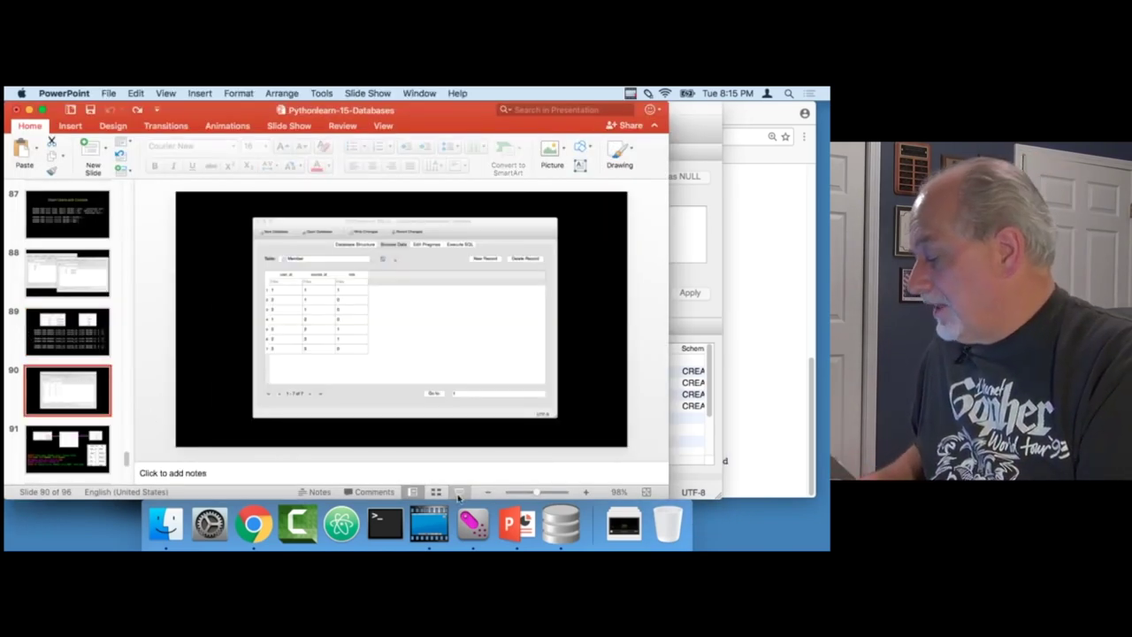
click(458, 491)
key(Right)
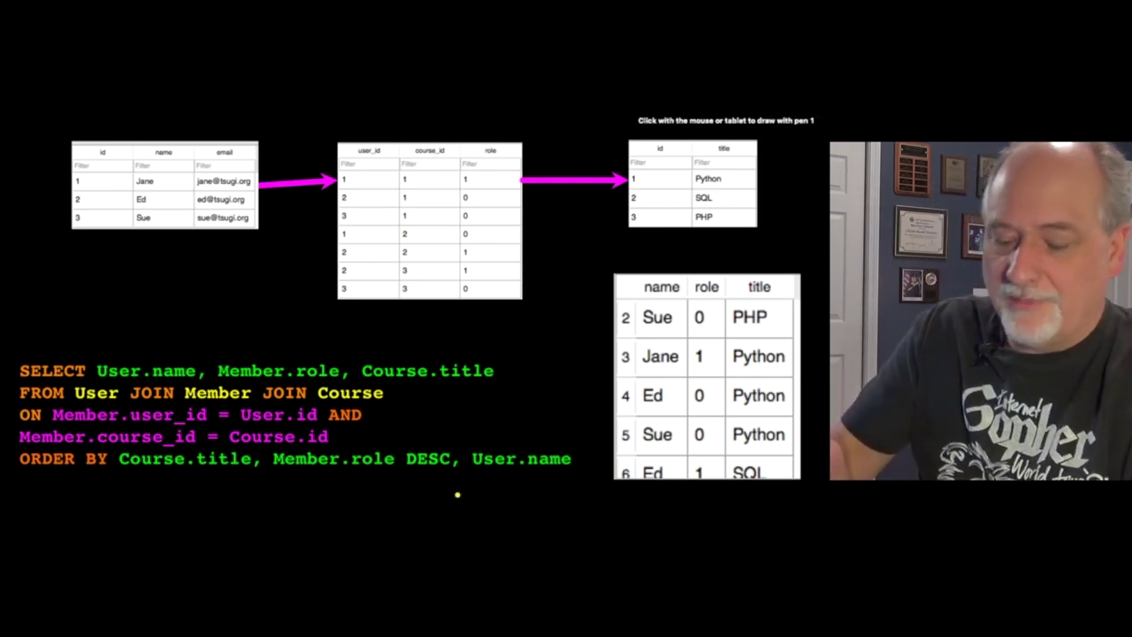
- Ink-mark SELECT and the User.name, Member.role and Course.title columns in the query
drag(69, 348, 83, 308)
click(107, 304)
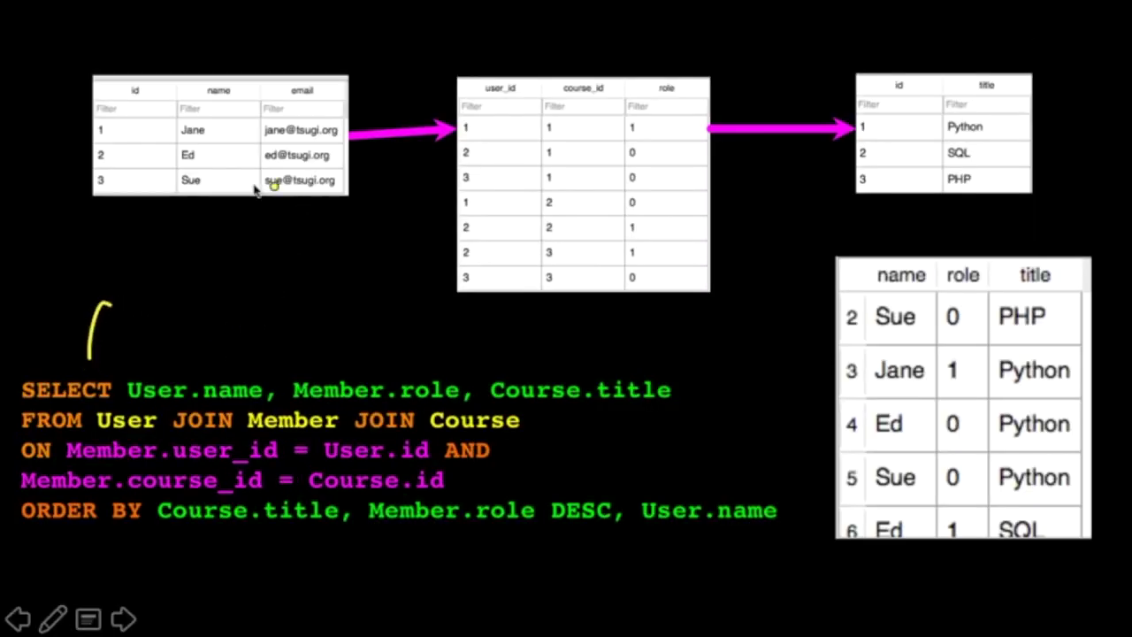
drag(205, 361, 258, 294)
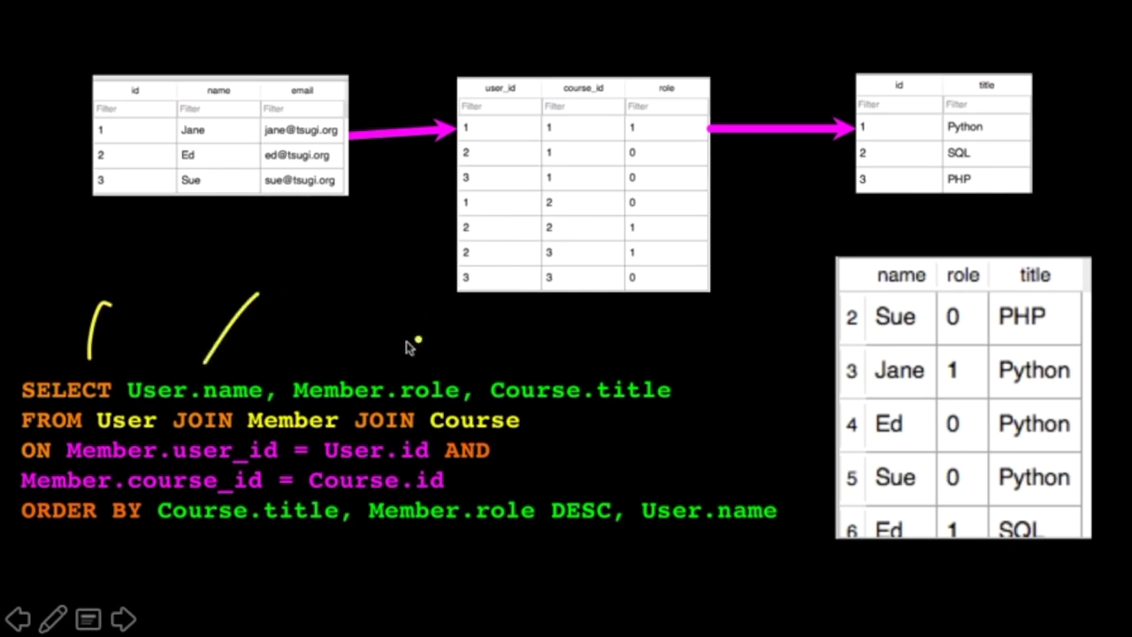
drag(368, 371, 411, 314)
click(572, 368)
drag(573, 368, 631, 327)
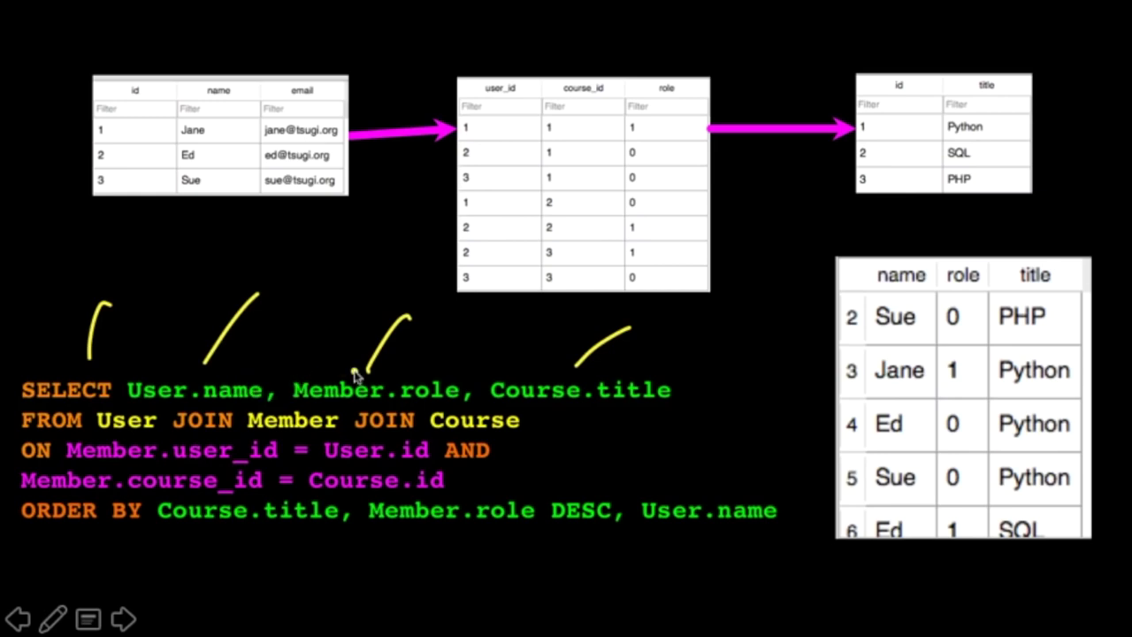
drag(558, 420, 610, 416)
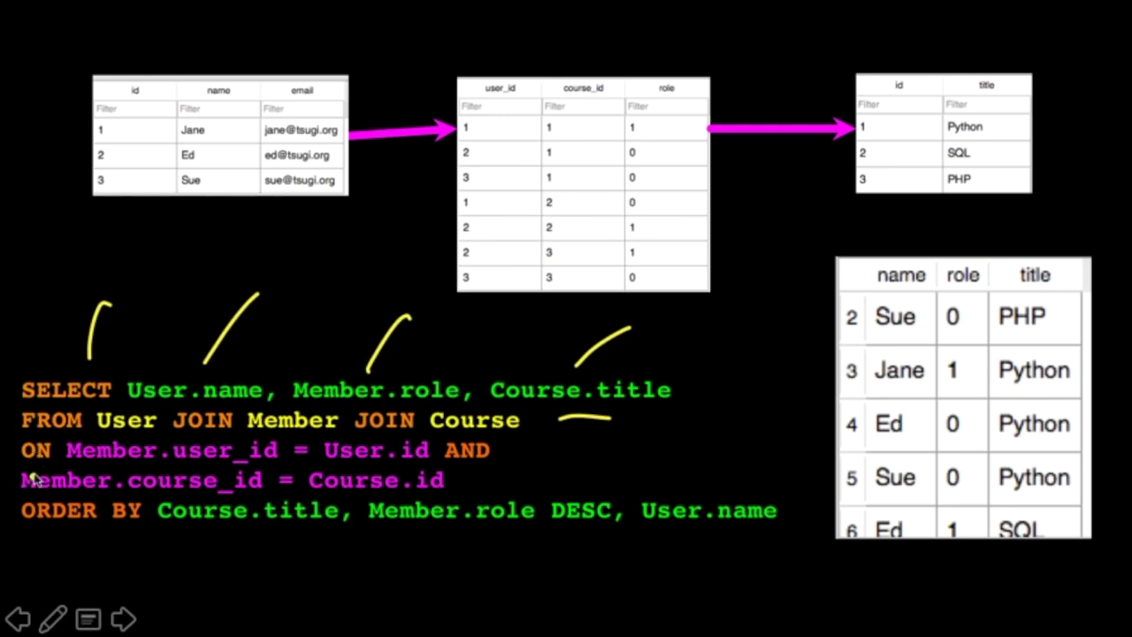
- Ink the Member-to-User and Member-to-Course id links and result columns, then erase all ink
drag(422, 153, 430, 169)
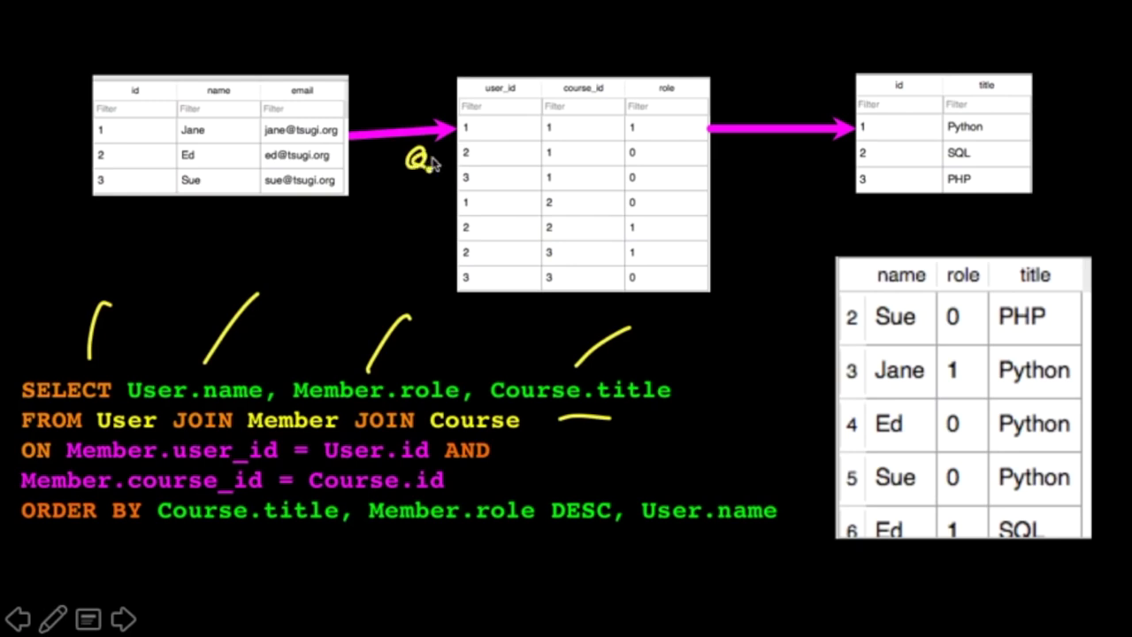
drag(797, 159, 767, 140)
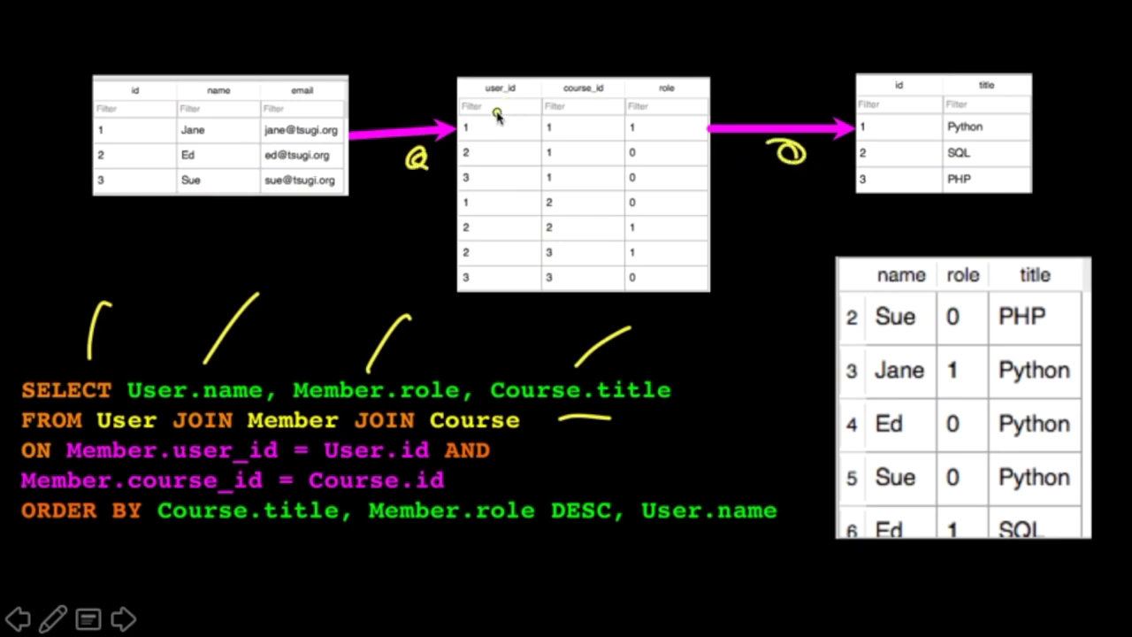
mouse_move(500, 124)
mouse_down()
mouse_move(480, 139)
mouse_move(499, 99)
mouse_move(291, 51)
mouse_move(66, 108)
mouse_move(87, 119)
mouse_up()
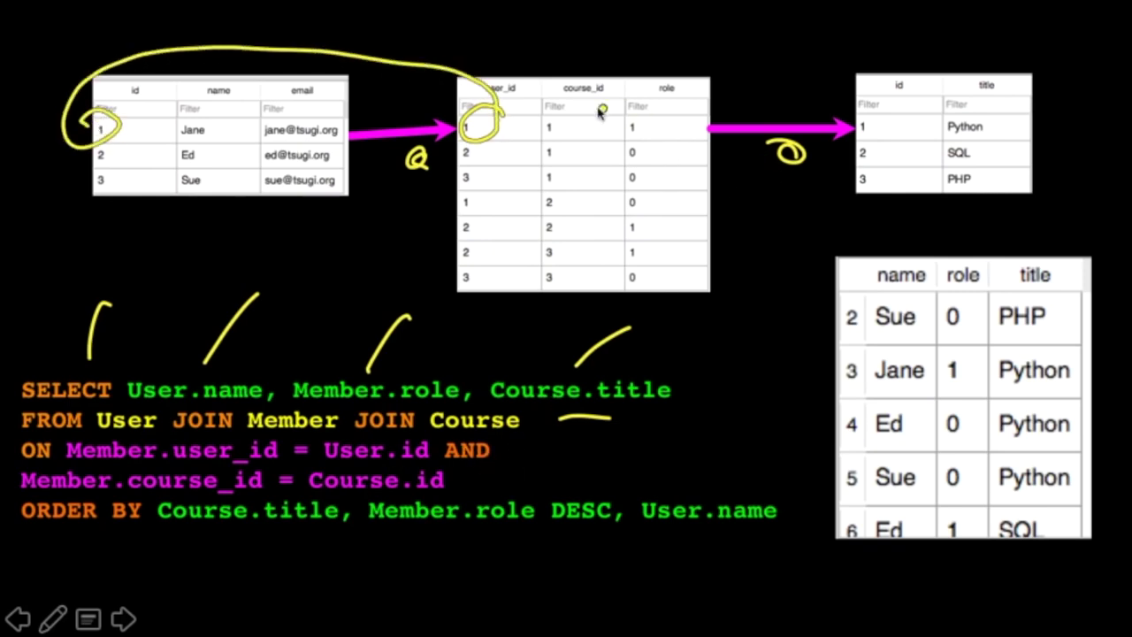
mouse_move(553, 99)
mouse_down()
mouse_move(568, 85)
mouse_move(891, 80)
mouse_move(864, 140)
mouse_up()
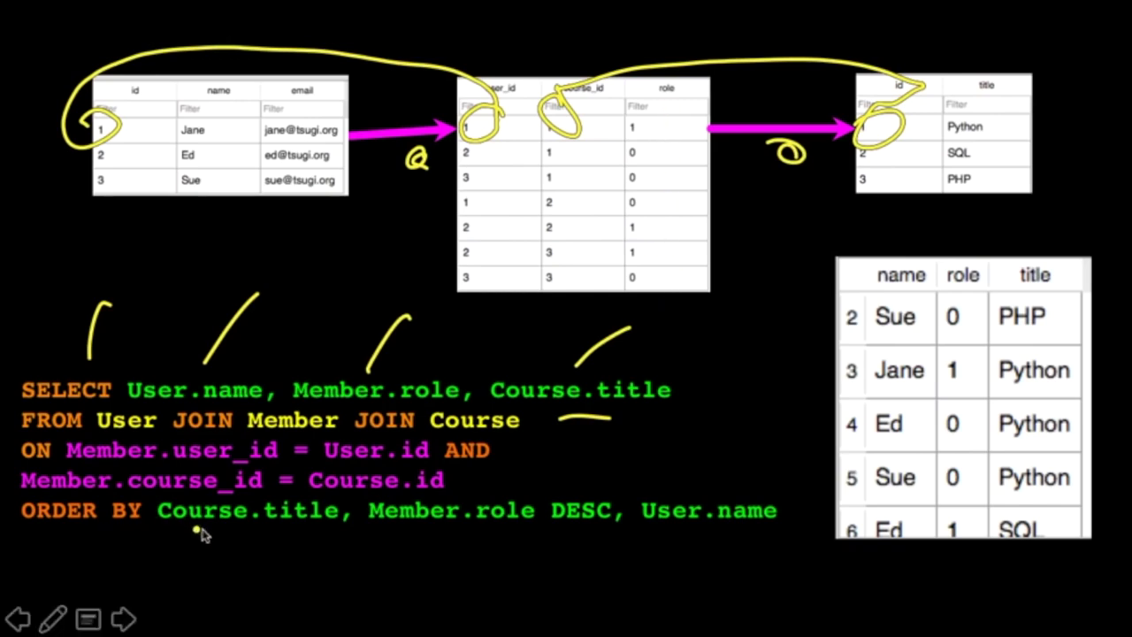
drag(1031, 237, 1046, 215)
drag(957, 242, 963, 223)
click(907, 220)
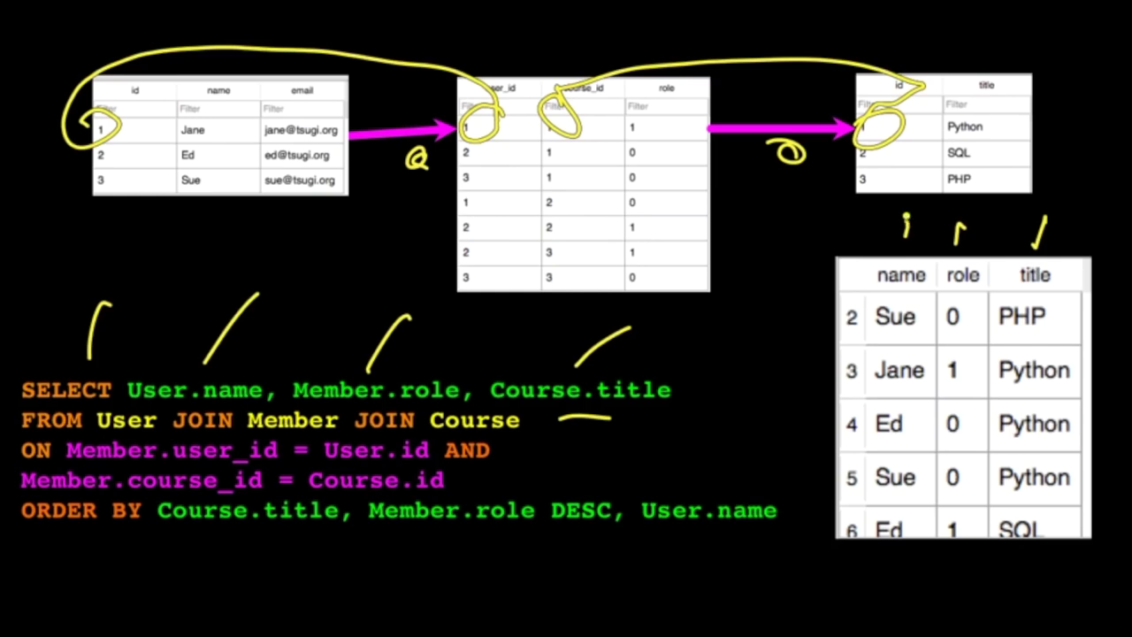
key(e)
key(Escape)
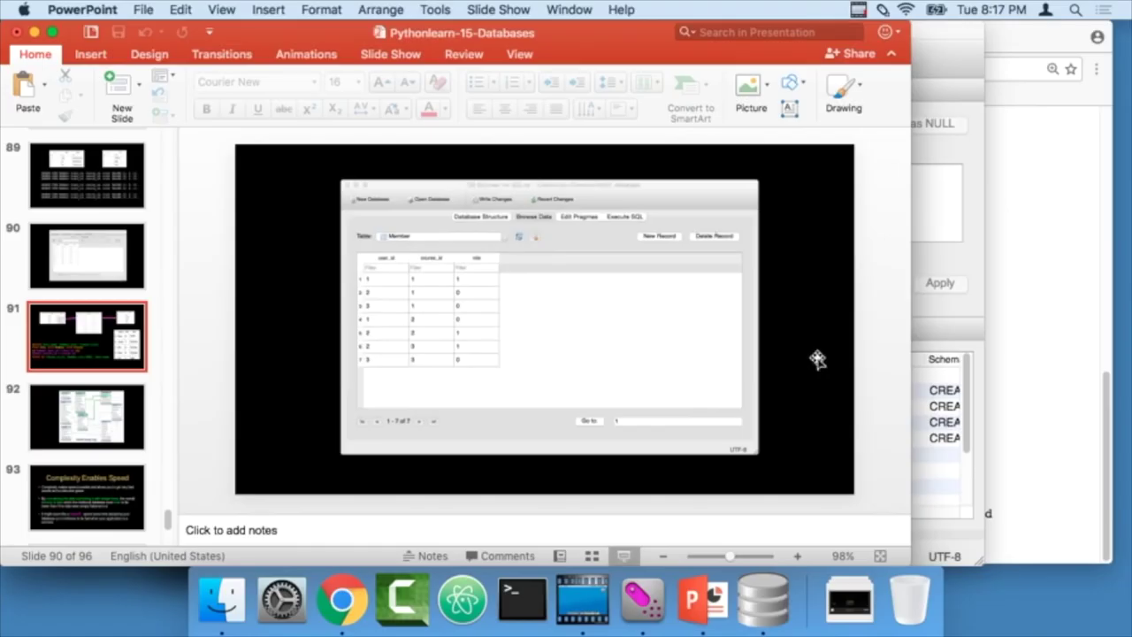
- Paste the slide's SELECT into the SQL editor and run it, getting 7 name/role/title rows
click(543, 405)
key(super+a)
key(super+c)
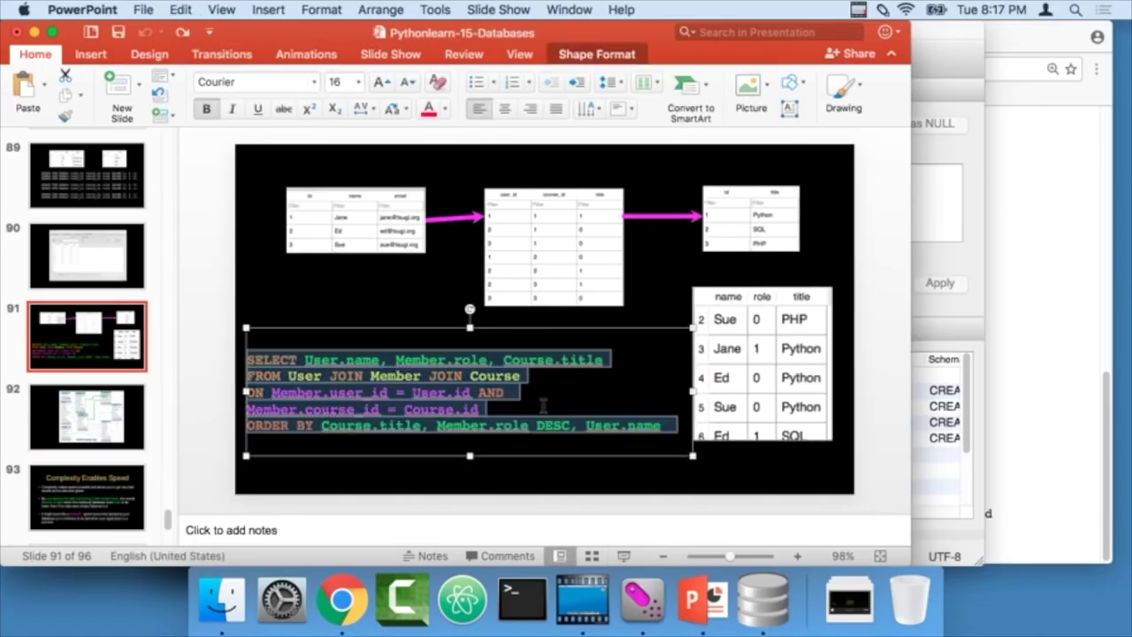
key(super+Tab)
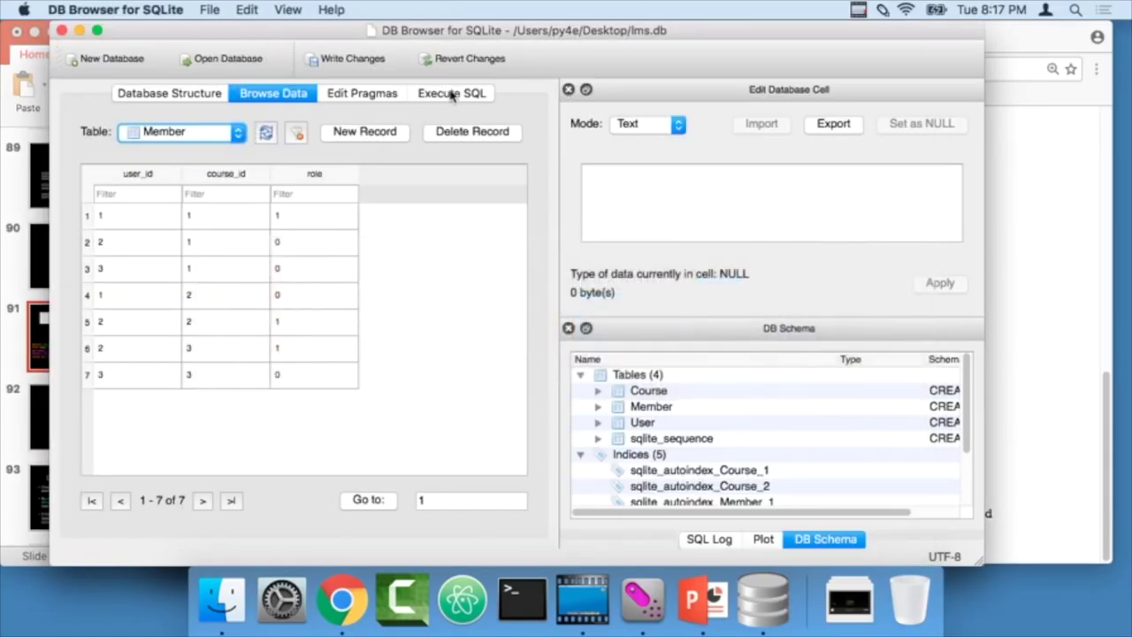
click(451, 94)
click(349, 236)
key(super+a)
key(super+v)
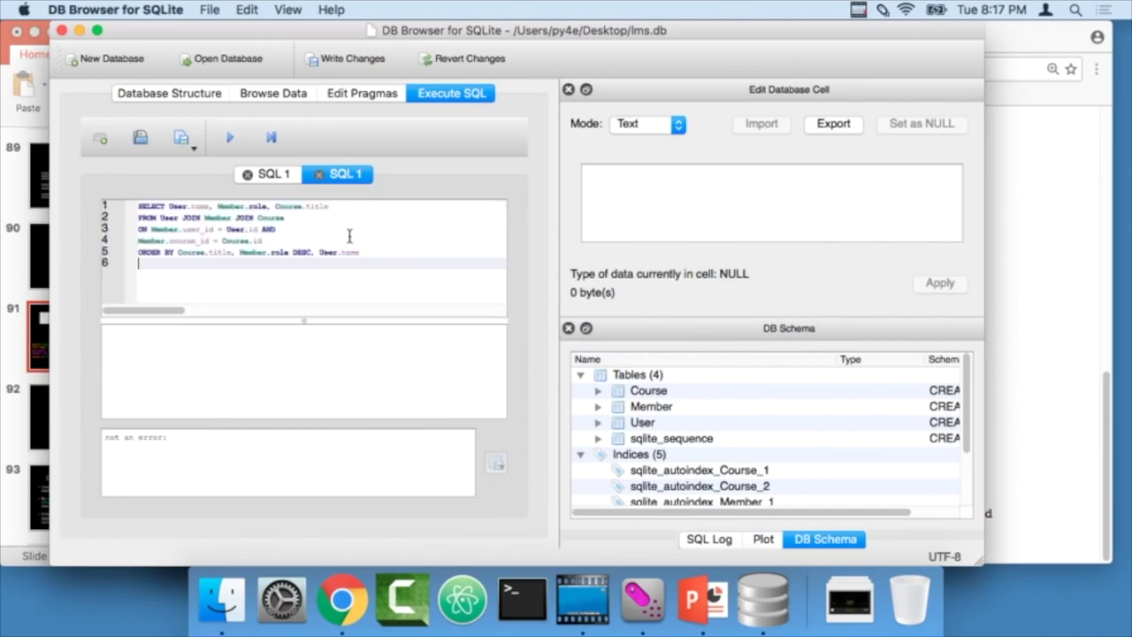
click(232, 138)
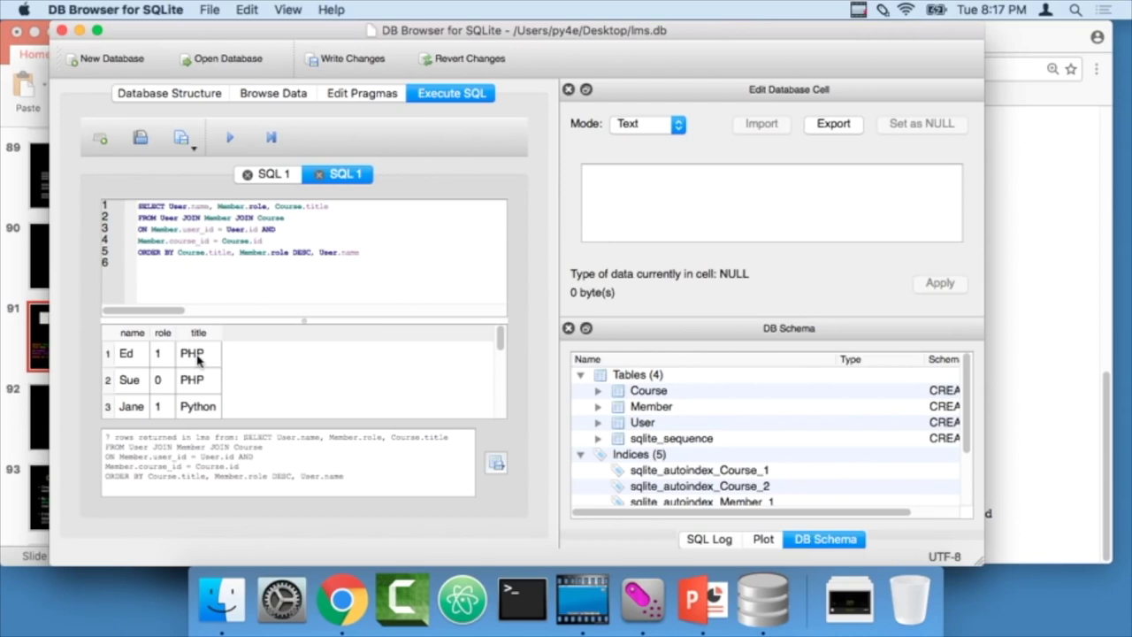
scroll(191, 387, down, 2)
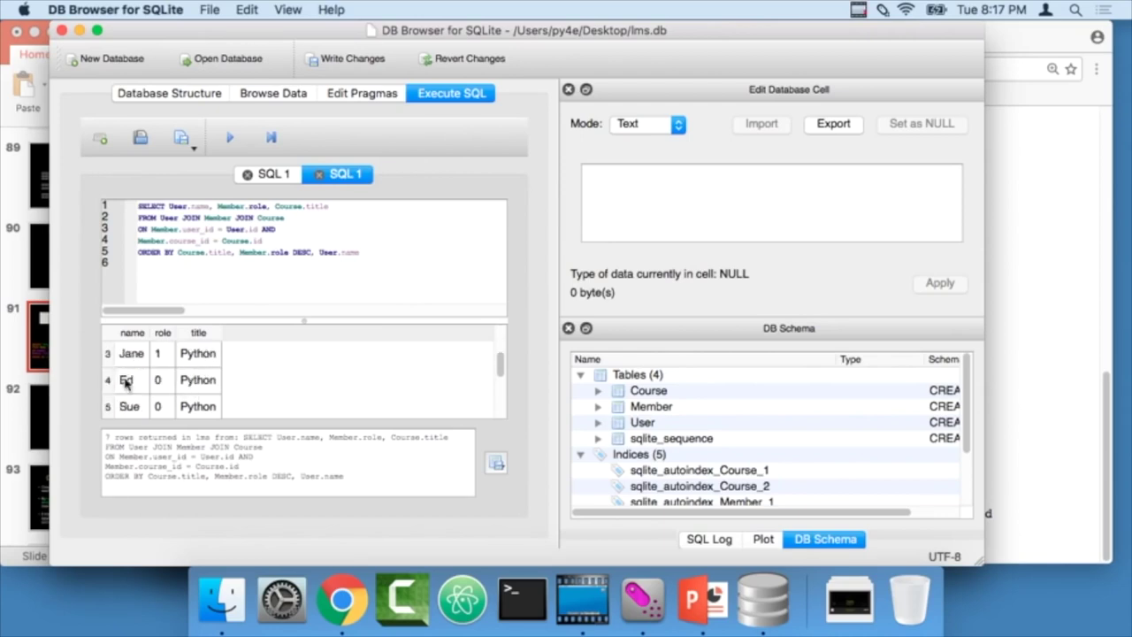
scroll(173, 403, down, 2)
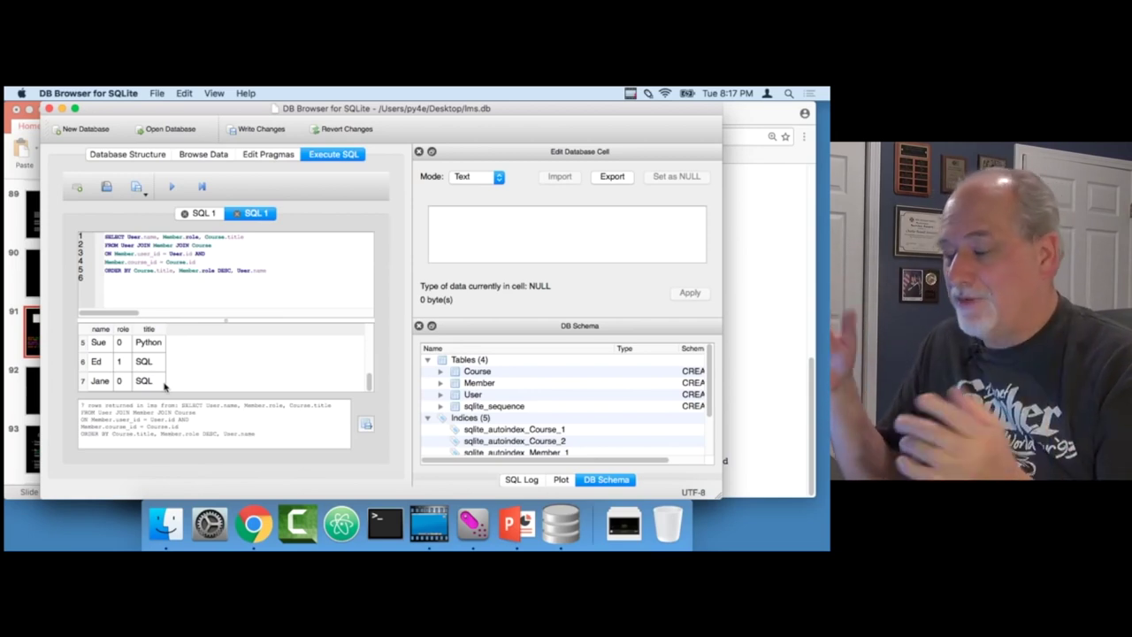
click(37, 345)
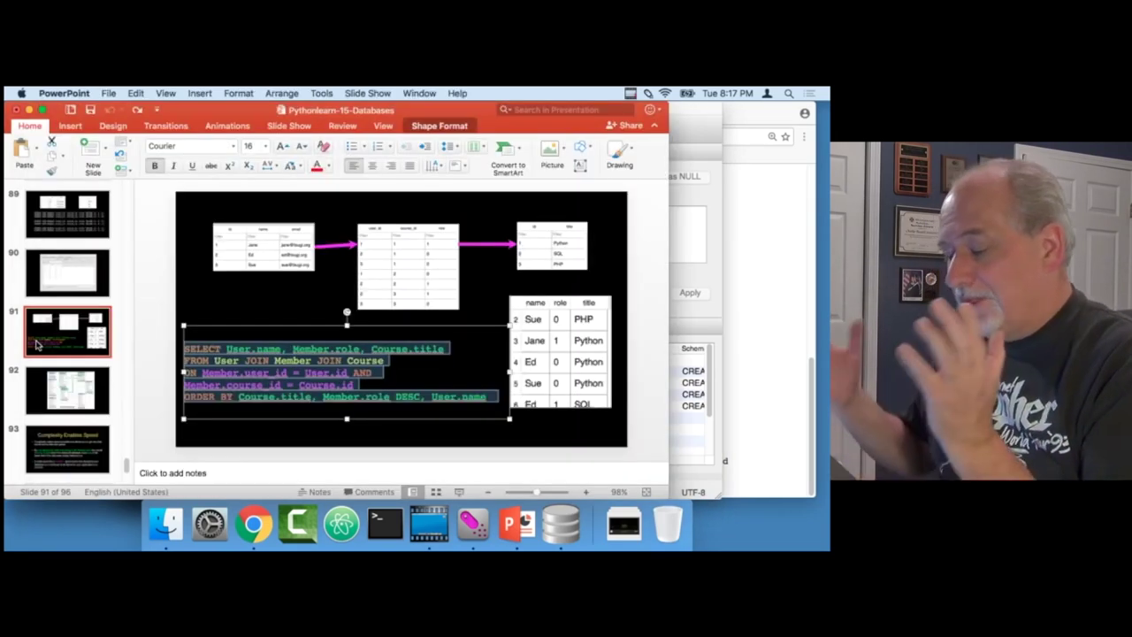
- Present slide 92's tsugi schema and ink lti_user, lti_context, lti_membership and their links
click(78, 402)
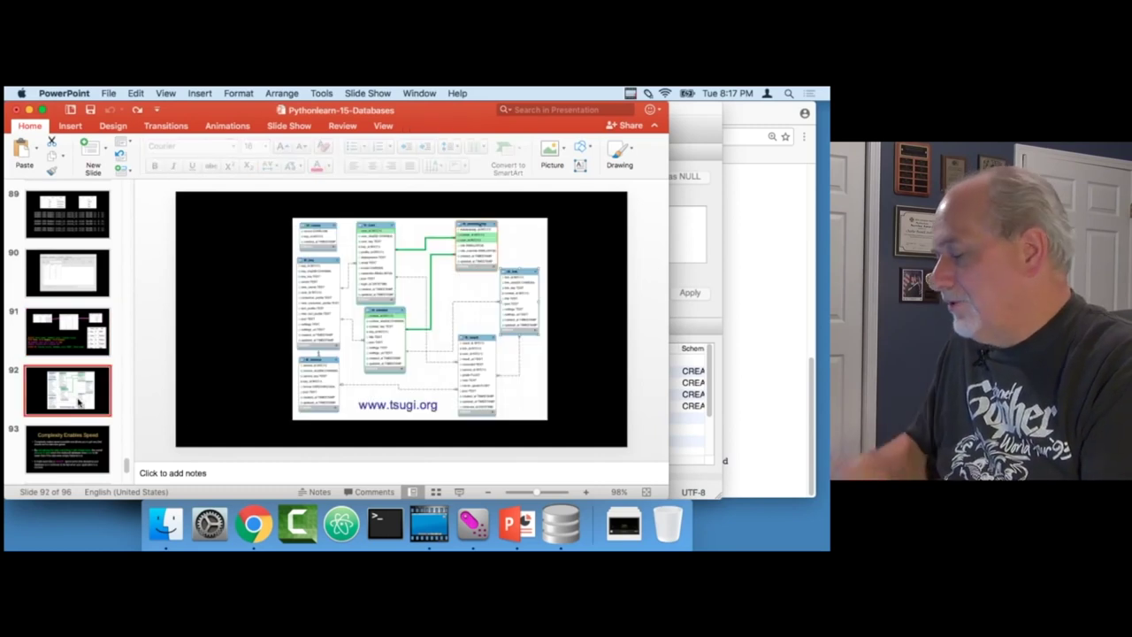
click(459, 492)
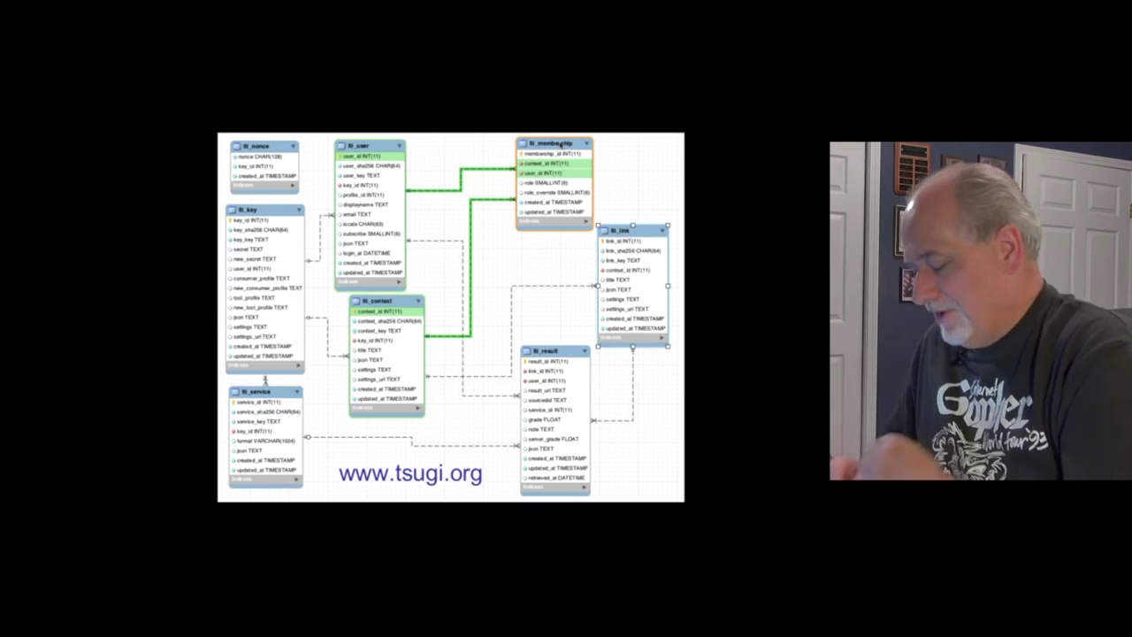
key(ctrl+p)
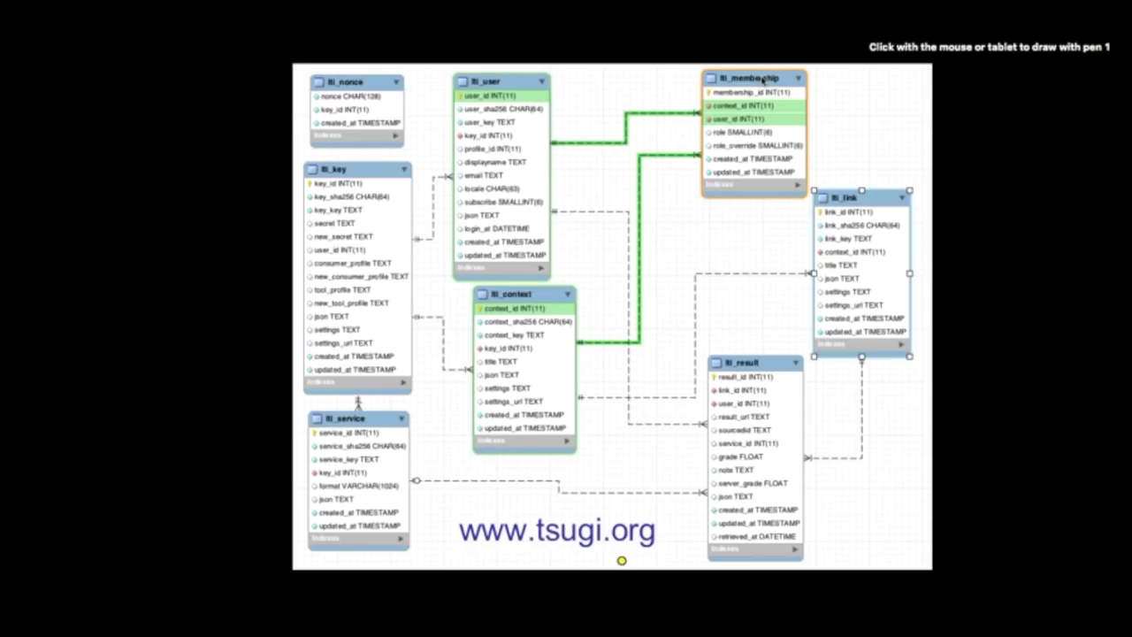
drag(528, 87, 566, 56)
drag(553, 296, 582, 257)
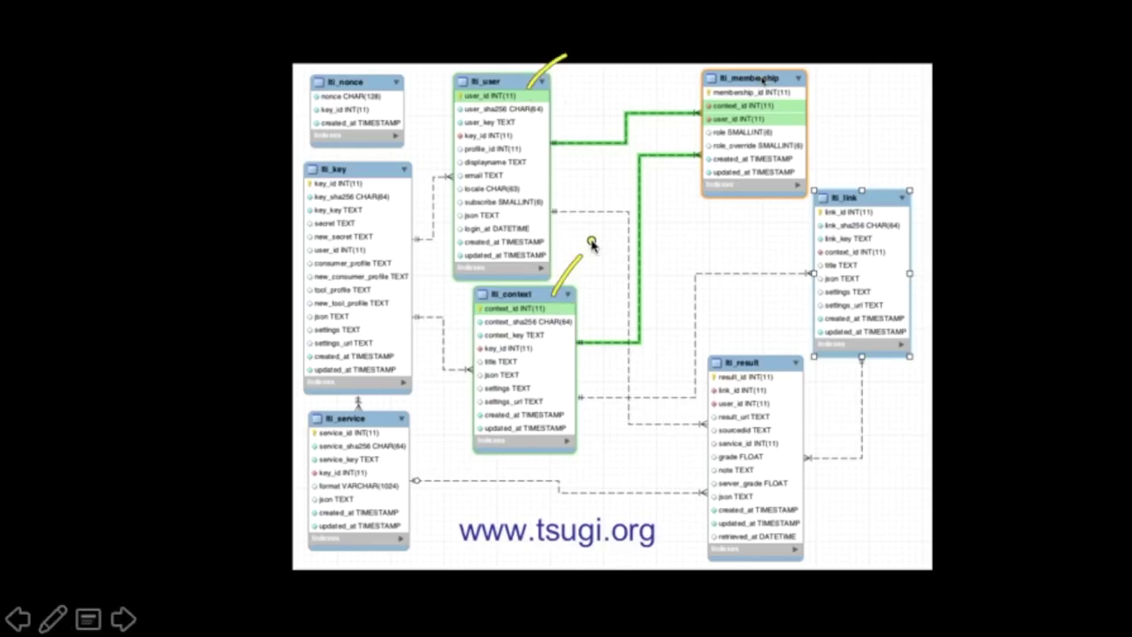
drag(815, 123, 867, 99)
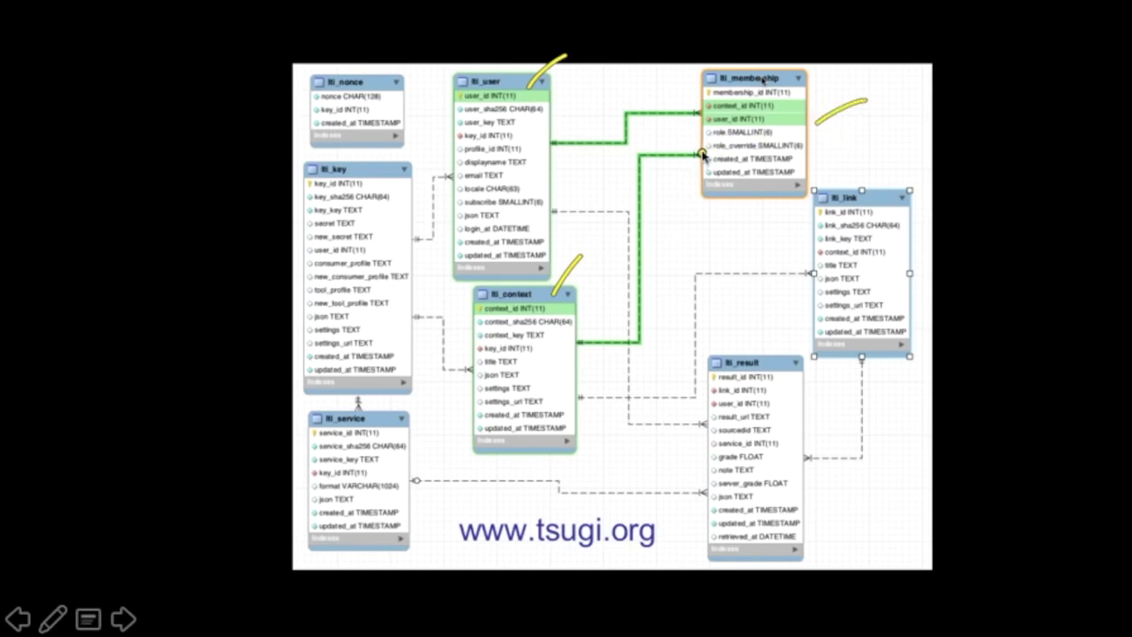
drag(699, 150, 693, 149)
drag(586, 328, 584, 329)
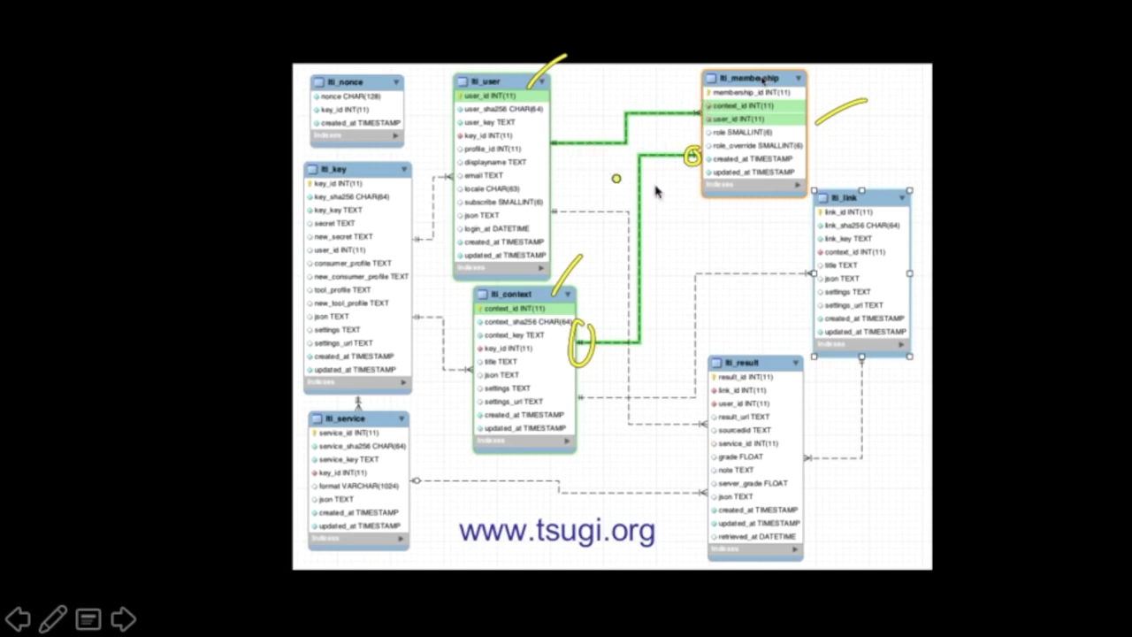